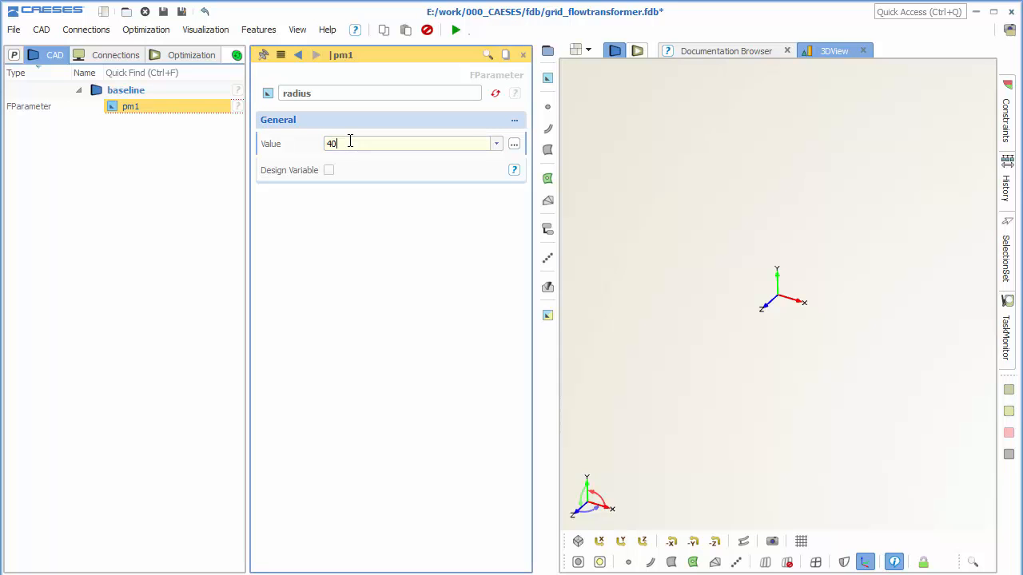
Create a second parameter named depth and give it a value of 3.
{"action": "left_click", "coordinate": [160, 133]}
{"action": "left_click", "coordinate": [547, 77]}
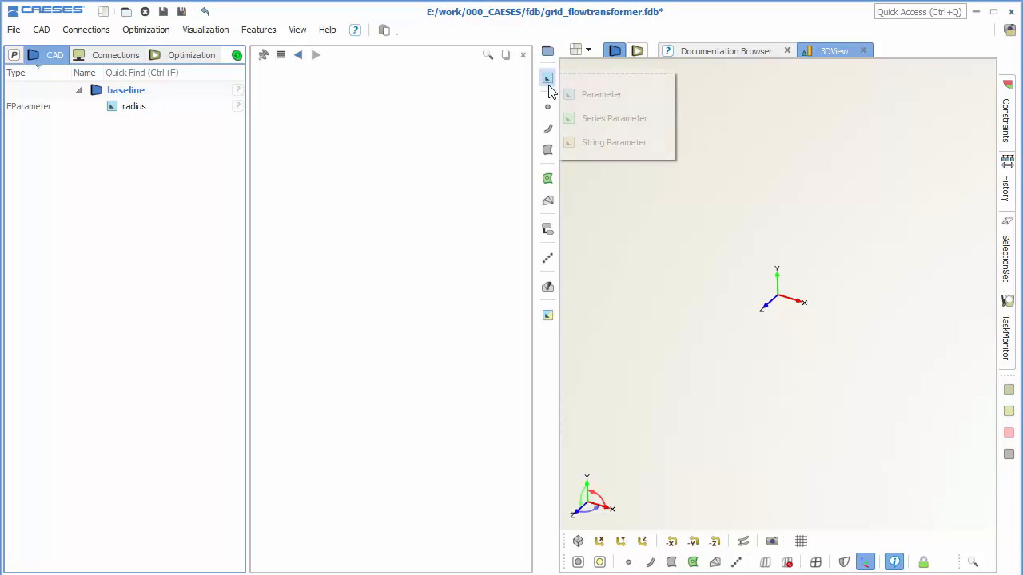
{"action": "left_click", "coordinate": [564, 96]}
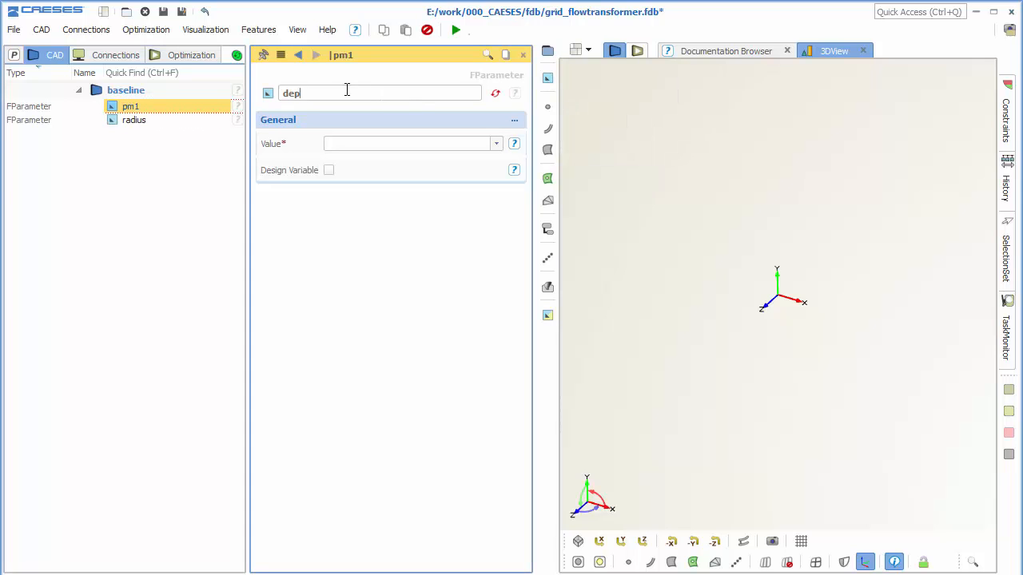
{"action": "type", "text": "depth"}
{"action": "key", "text": "Return"}
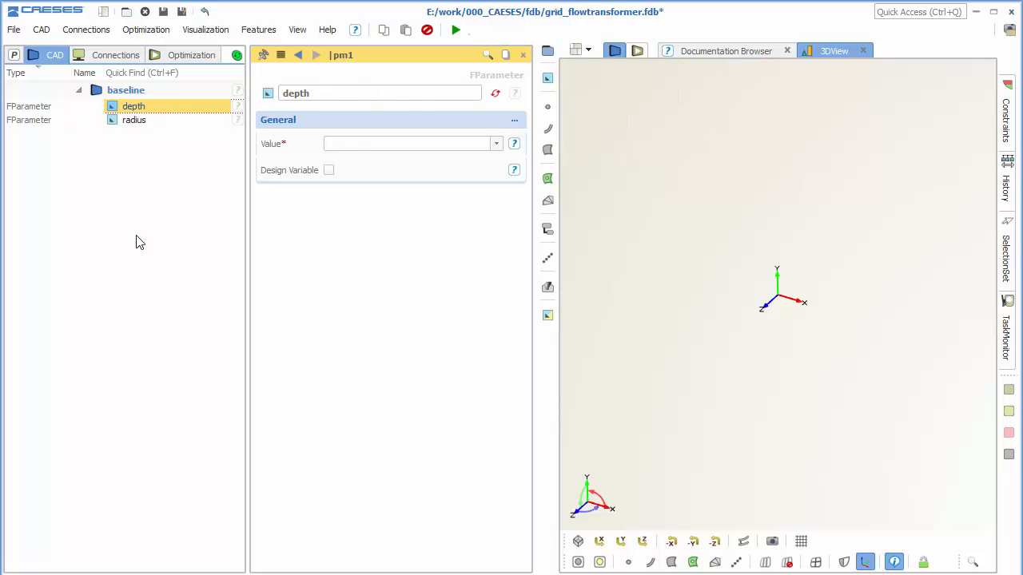
{"action": "left_click", "coordinate": [357, 142]}
{"action": "type", "text": "3"}
{"action": "key", "text": "Return"}
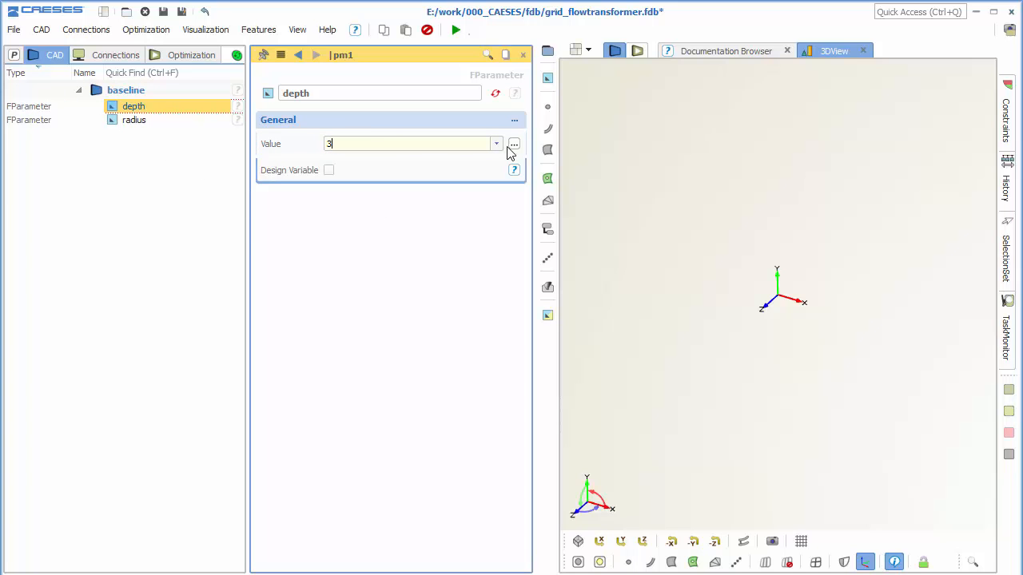
Create a circle whose radius is driven by the radius parameter and name it contour.
{"action": "left_click", "coordinate": [548, 128]}
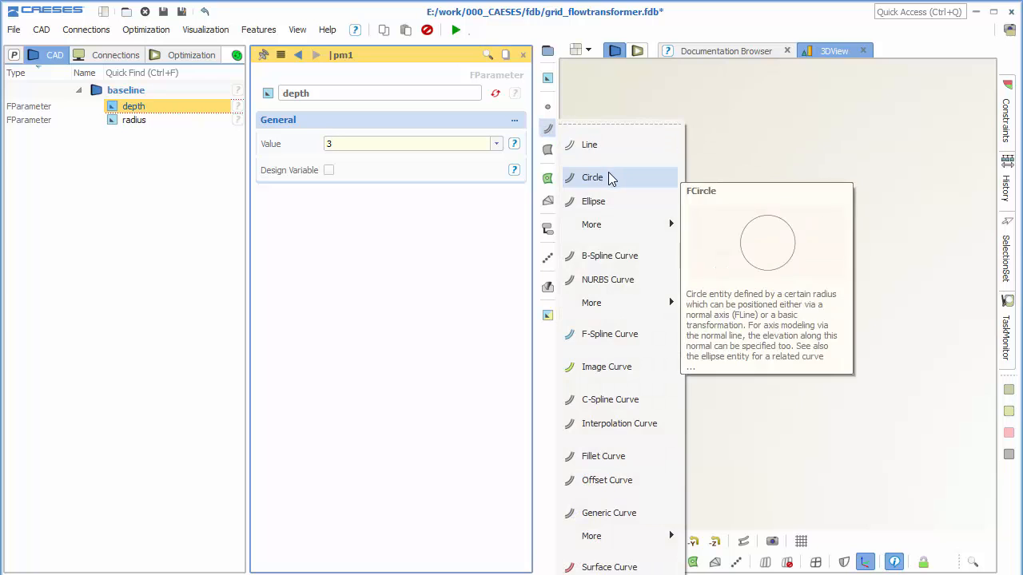
{"action": "left_click", "coordinate": [608, 176]}
{"action": "left_click", "coordinate": [391, 144]}
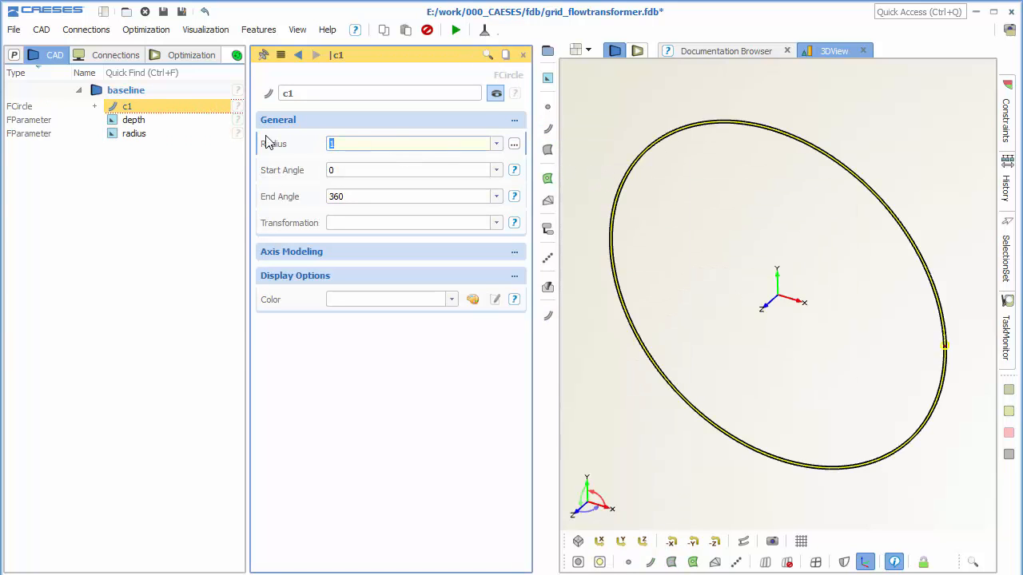
{"action": "key", "text": "Return"}
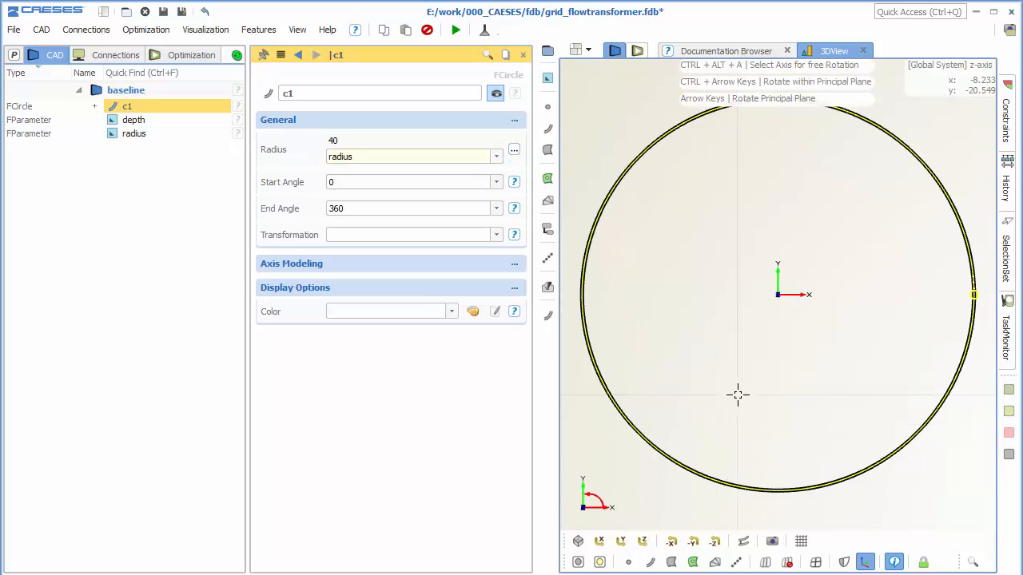
{"action": "left_click", "coordinate": [643, 541]}
{"action": "left_click_drag", "start_coordinate": [801, 302], "coordinate": [828, 330]}
{"action": "double_click", "coordinate": [322, 94]}
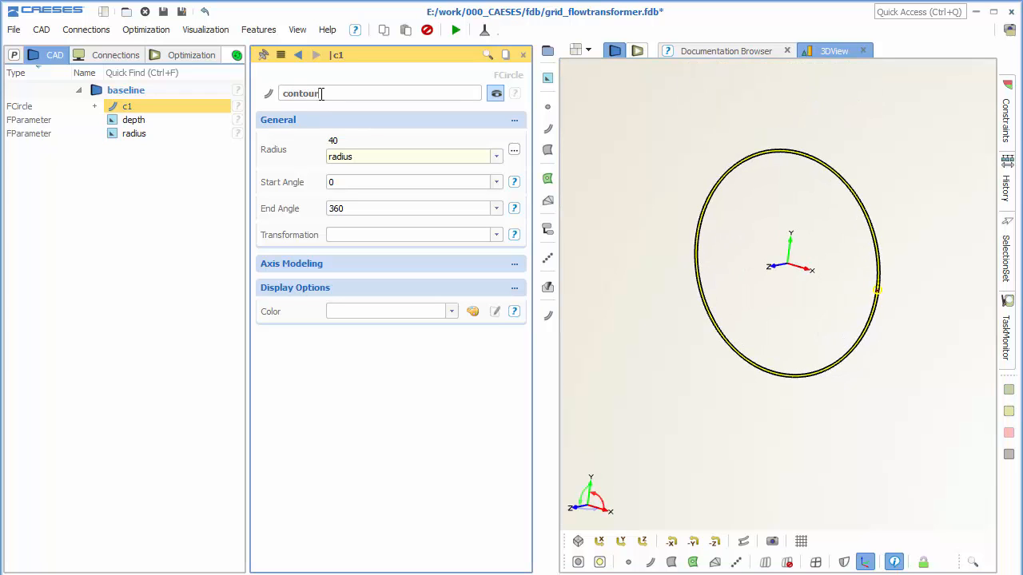
{"action": "left_click", "coordinate": [168, 185]}
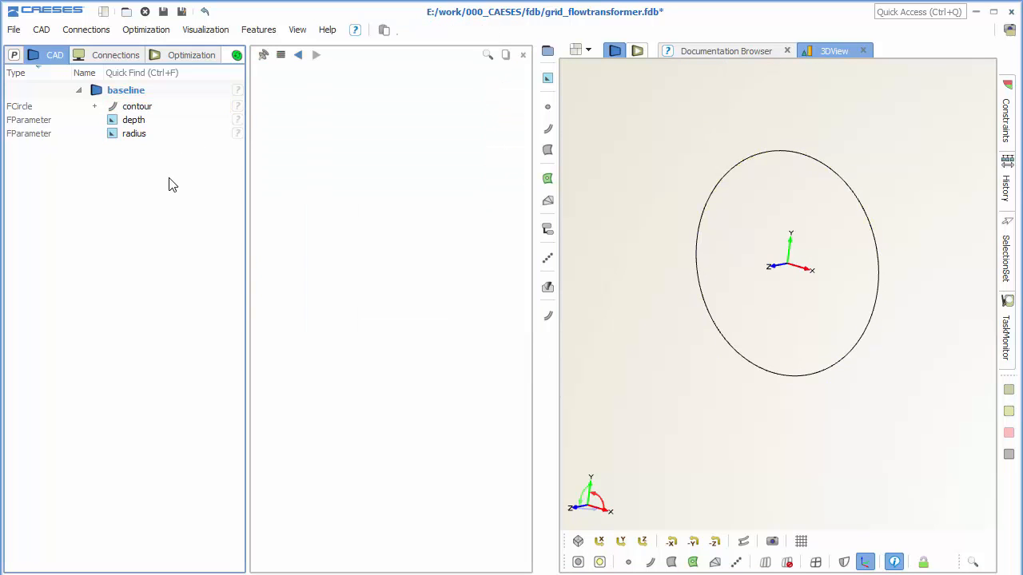
Create a new Brep object and name it solid.
{"action": "left_click", "coordinate": [547, 178]}
{"action": "left_click", "coordinate": [581, 199]}
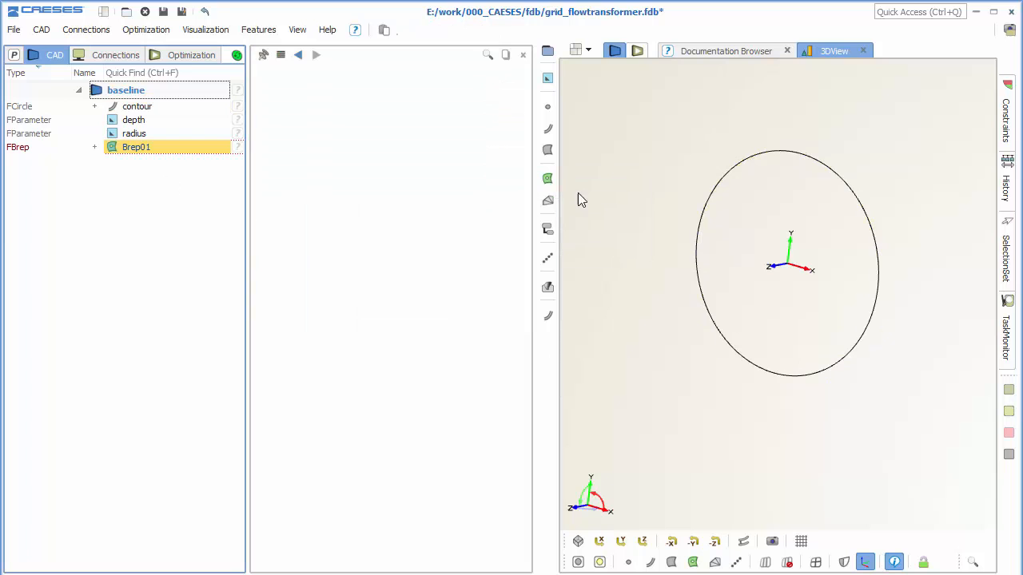
{"action": "double_click", "coordinate": [325, 94]}
{"action": "type", "text": "s"}
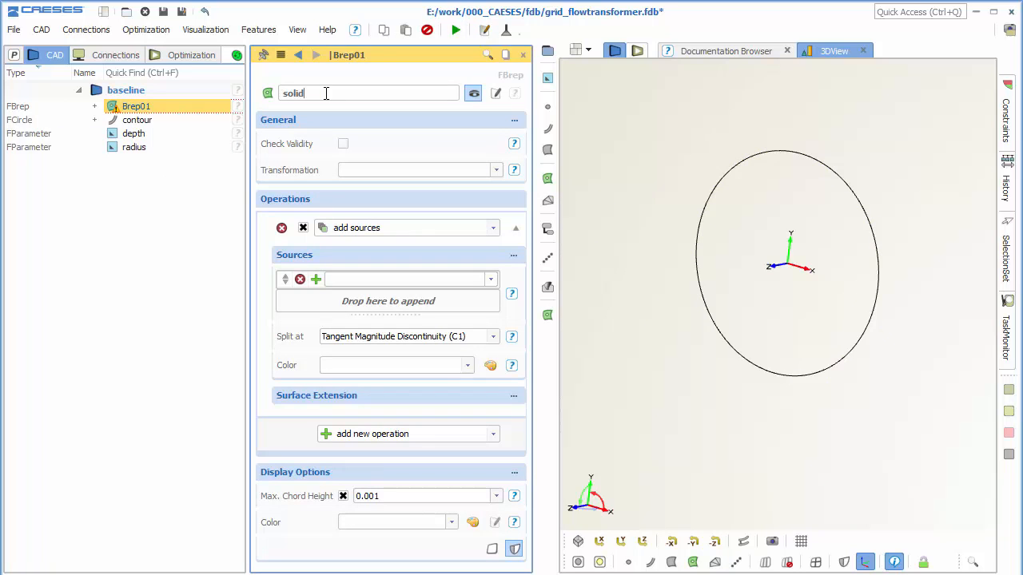
{"action": "type", "text": "olid"}
{"action": "key", "text": "Return"}
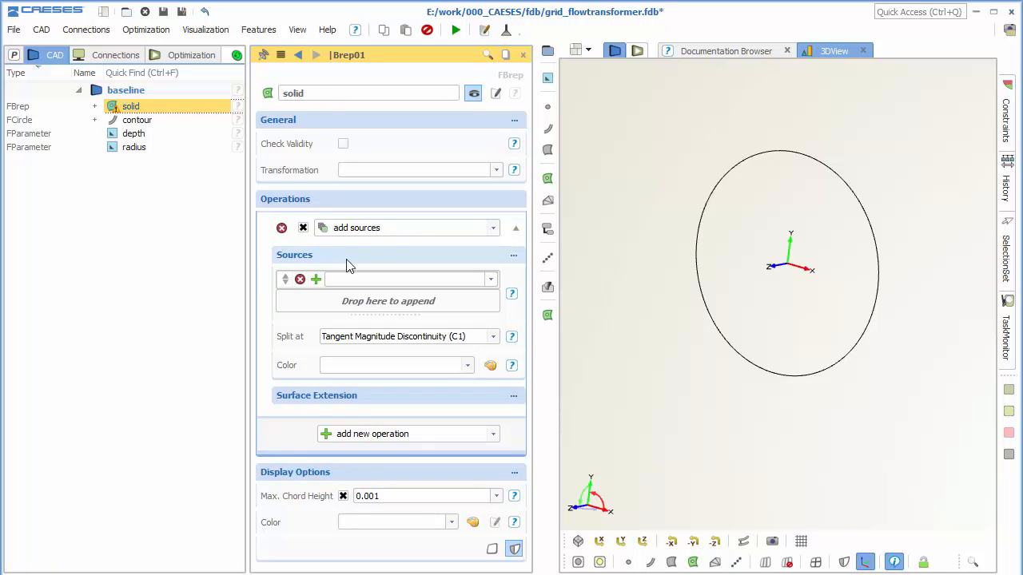
Set the solid's first operation to faces from planar curves with contour as its source, and activate it.
{"action": "left_click", "coordinate": [383, 231]}
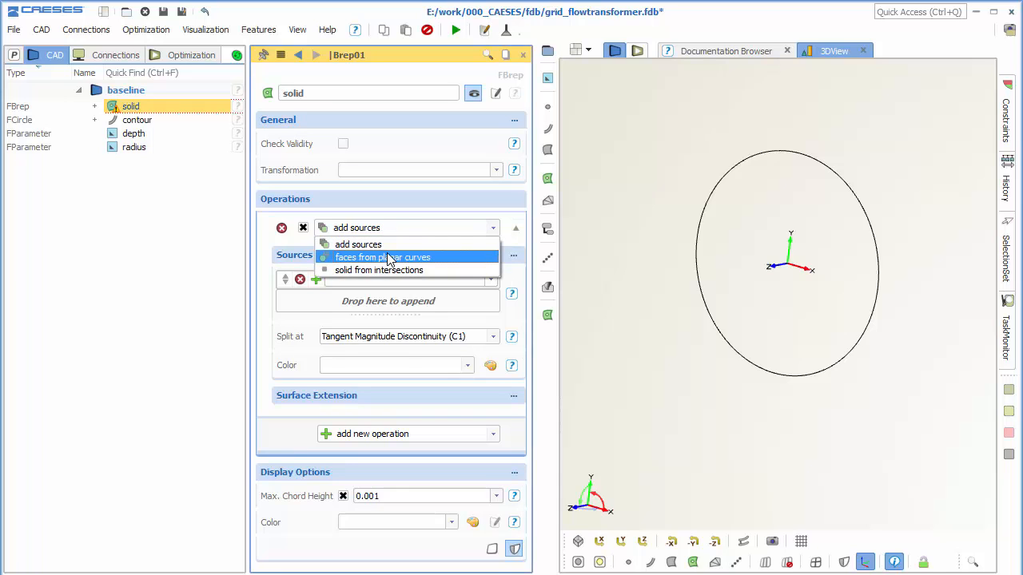
{"action": "left_click", "coordinate": [372, 256]}
{"action": "left_click", "coordinate": [362, 277]}
{"action": "type", "text": "contour"}
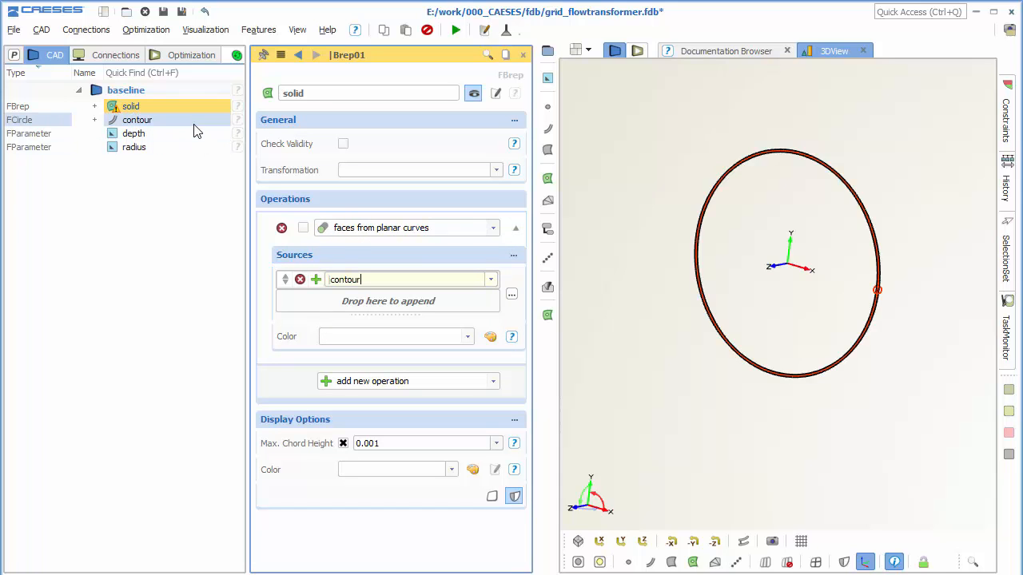
{"action": "left_click", "coordinate": [303, 228]}
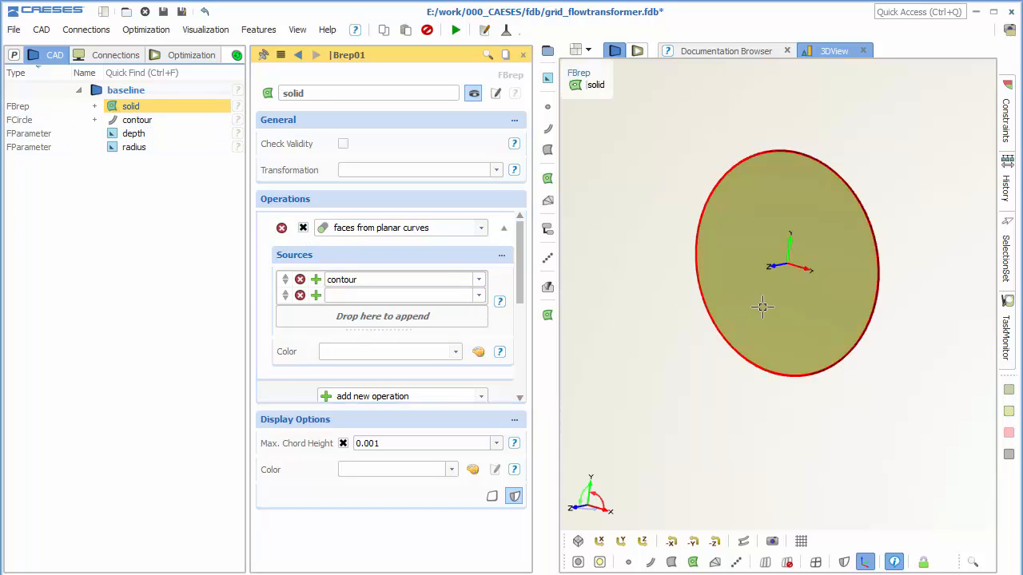
{"action": "left_click_drag", "start_coordinate": [760, 304], "coordinate": [699, 274]}
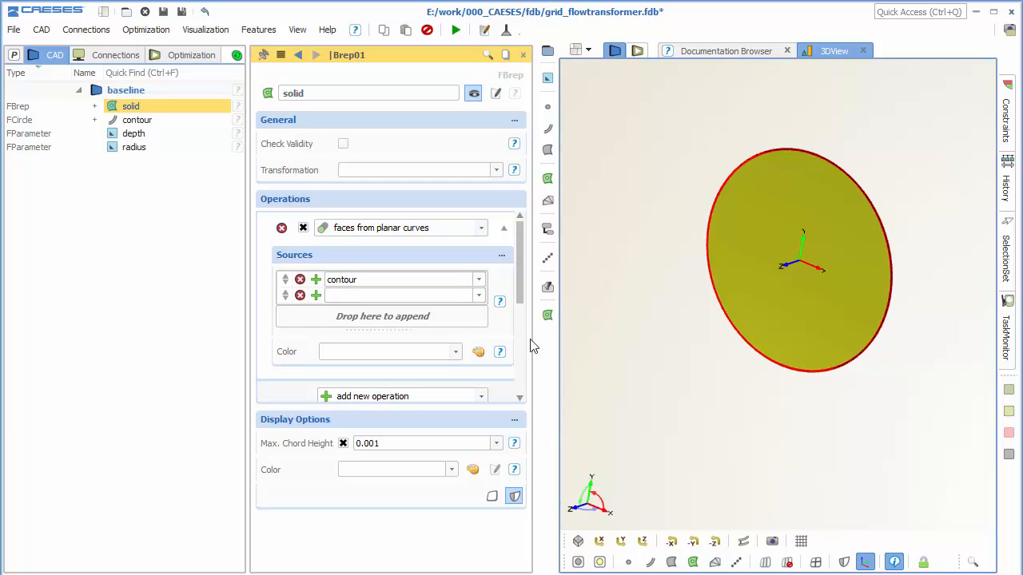
Add an active extrude edges to plane operation to the solid, using the Z - (X,Y) plane positioned at depth.
{"action": "left_click", "coordinate": [504, 229]}
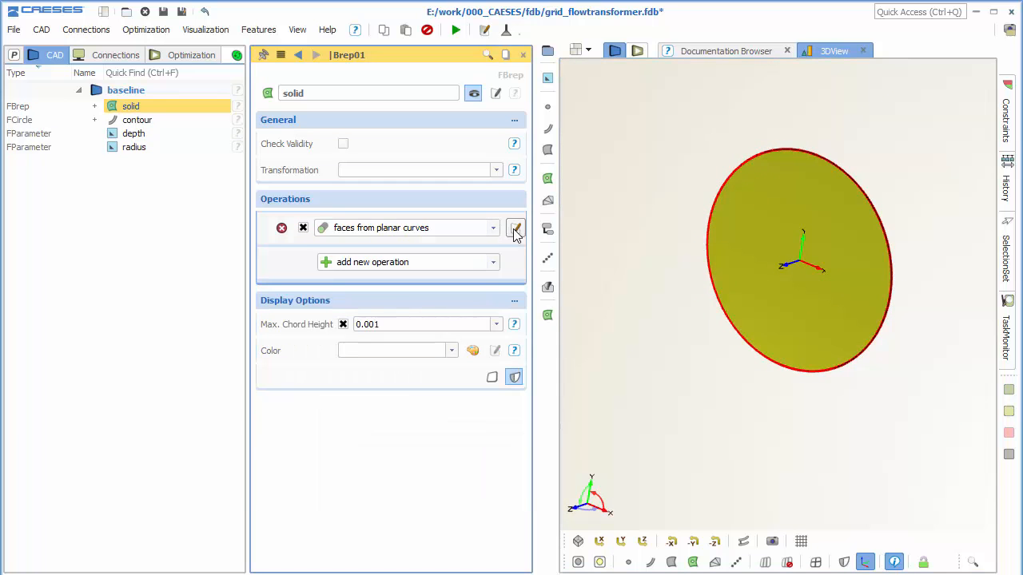
{"action": "left_click", "coordinate": [484, 268]}
{"action": "scroll", "coordinate": [480, 276], "scroll_direction": "up", "scroll_amount": 1}
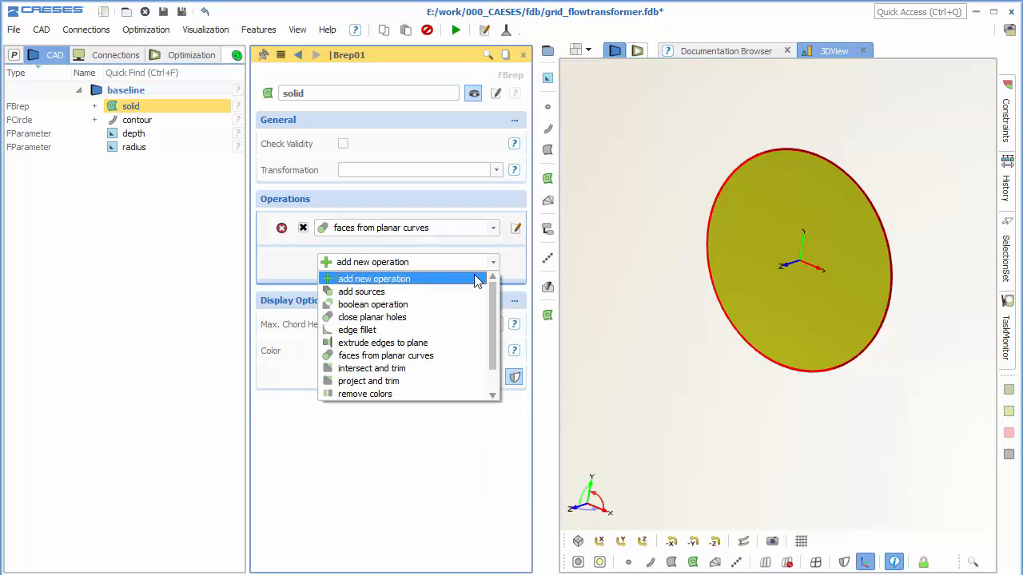
{"action": "left_click", "coordinate": [428, 346]}
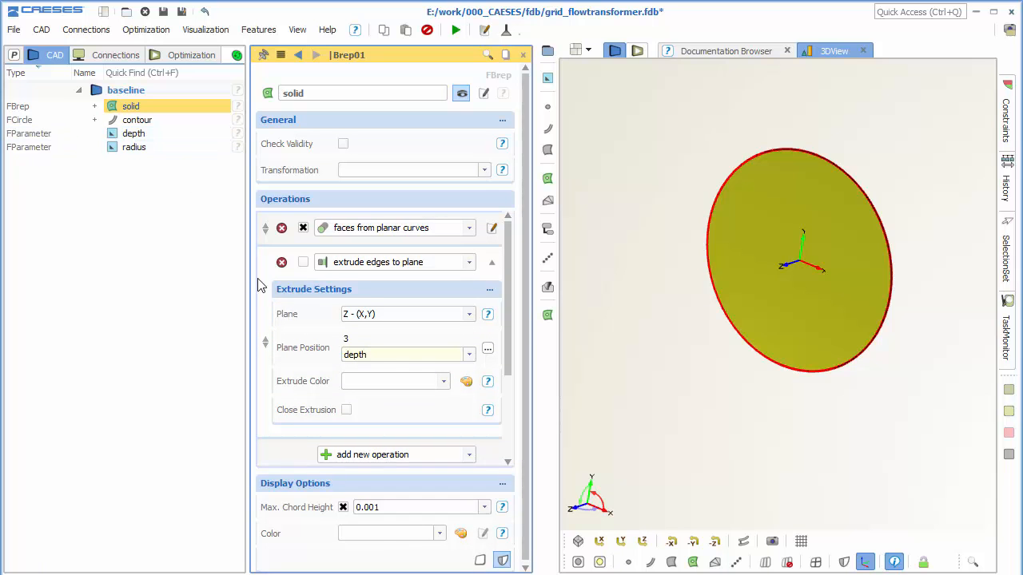
{"action": "left_click", "coordinate": [303, 263]}
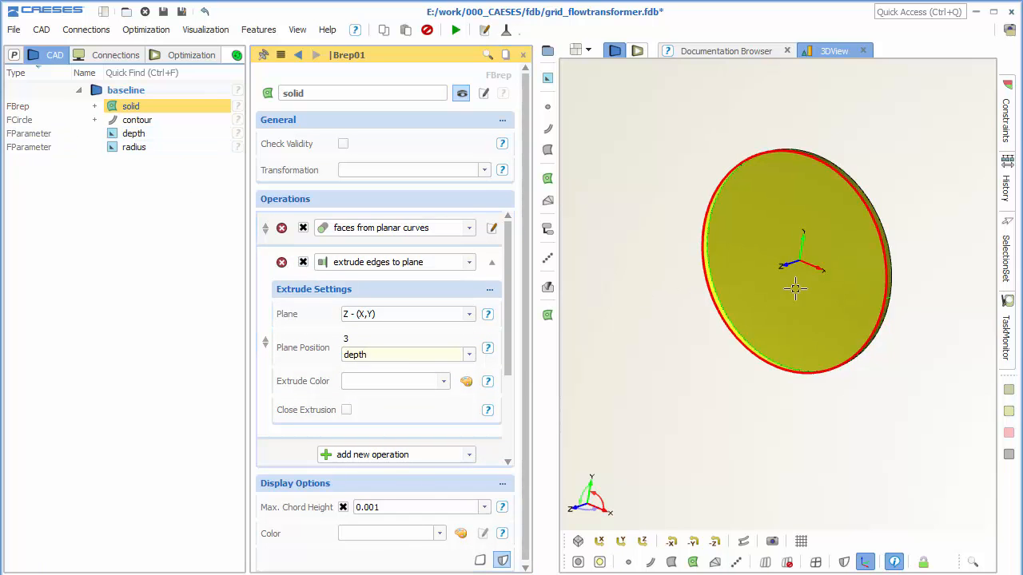
Enable Close Extrusion for the solid's extrude edges to plane operation and inspect the disc.
{"action": "scroll", "coordinate": [799, 240], "scroll_direction": "up", "scroll_amount": 2}
{"action": "scroll", "coordinate": [831, 200], "scroll_direction": "up", "scroll_amount": 5}
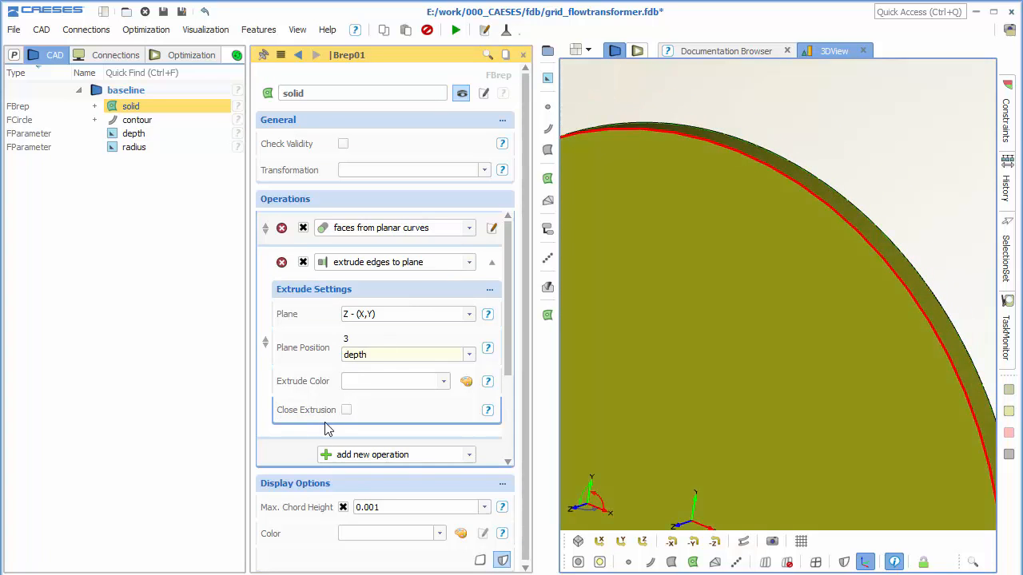
{"action": "left_click", "coordinate": [346, 410]}
{"action": "scroll", "coordinate": [824, 328], "scroll_direction": "down", "scroll_amount": 5}
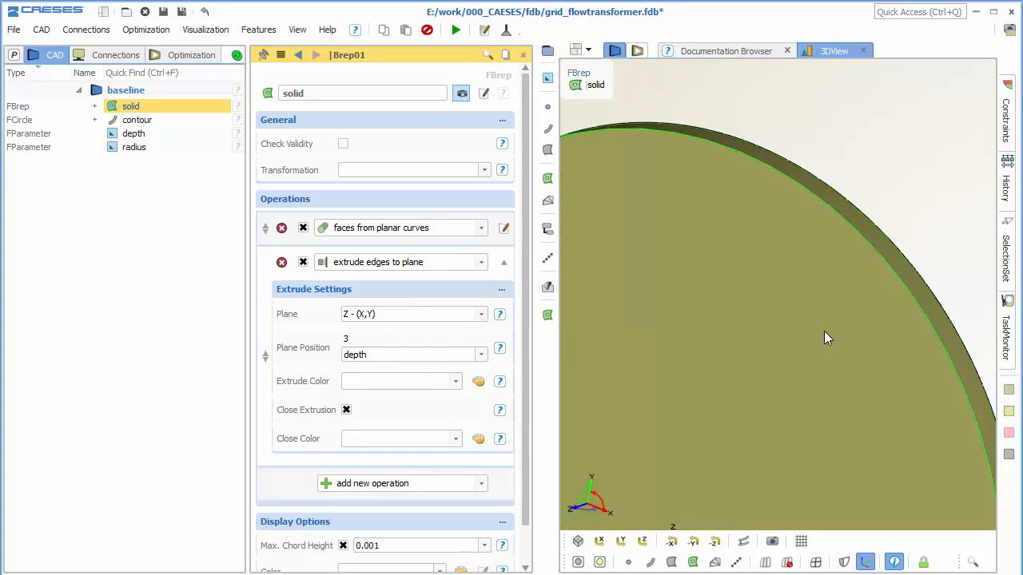
{"action": "middle_click_drag", "start_coordinate": [824, 323], "coordinate": [823, 193]}
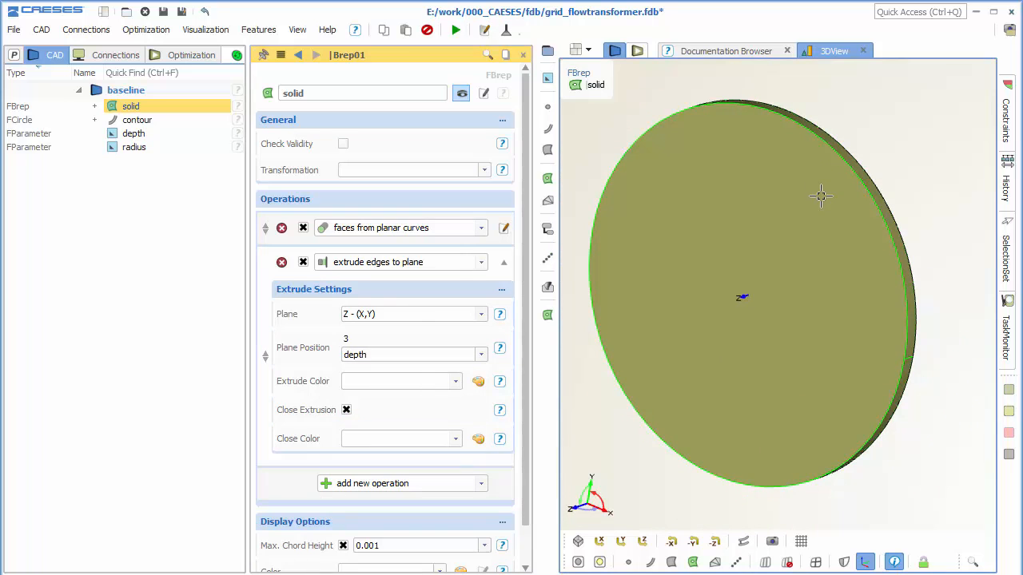
{"action": "left_click_drag", "start_coordinate": [823, 193], "coordinate": [878, 232]}
Group solid, contour, depth and radius into a new scope named 00_slice.
{"action": "left_click", "coordinate": [206, 108]}
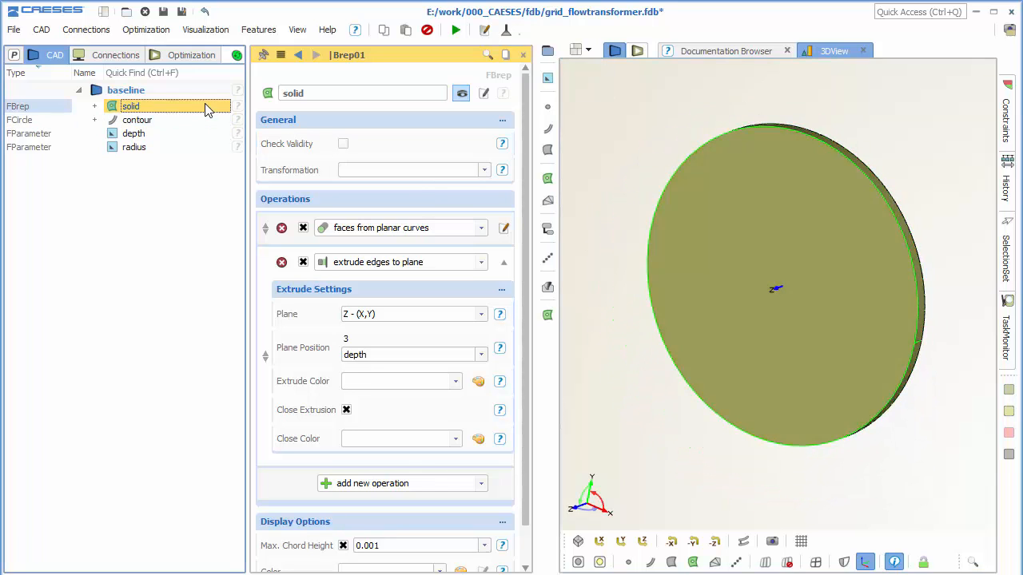
{"action": "left_click", "coordinate": [183, 148], "text": "shift"}
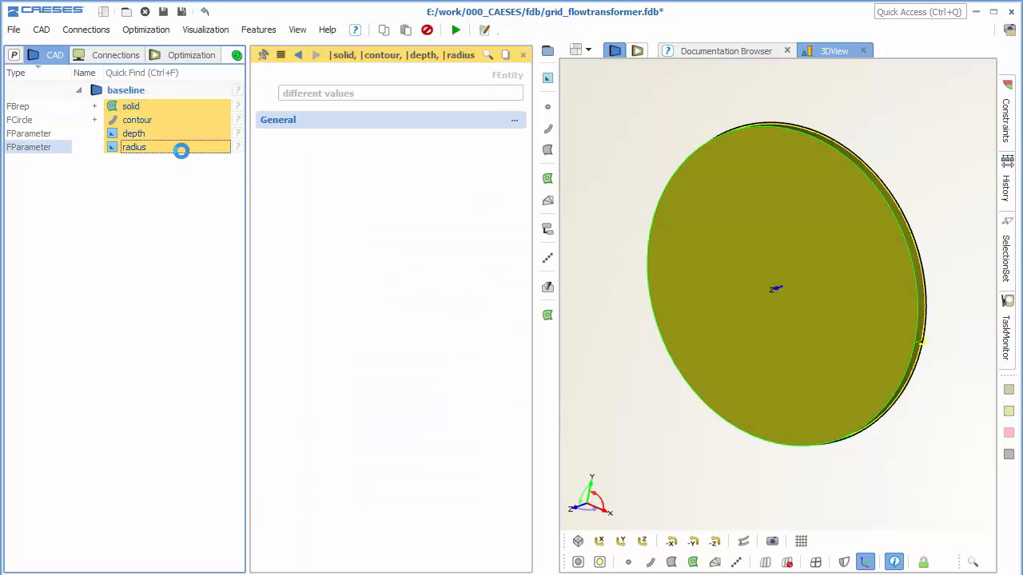
{"action": "left_click", "coordinate": [547, 50]}
{"action": "double_click", "coordinate": [337, 97]}
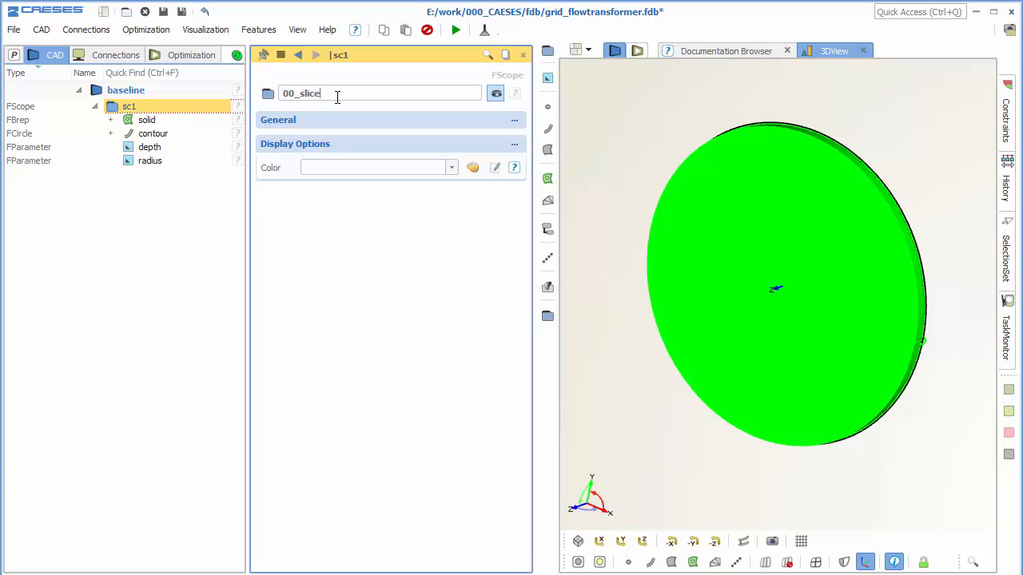
{"action": "key", "text": "Return"}
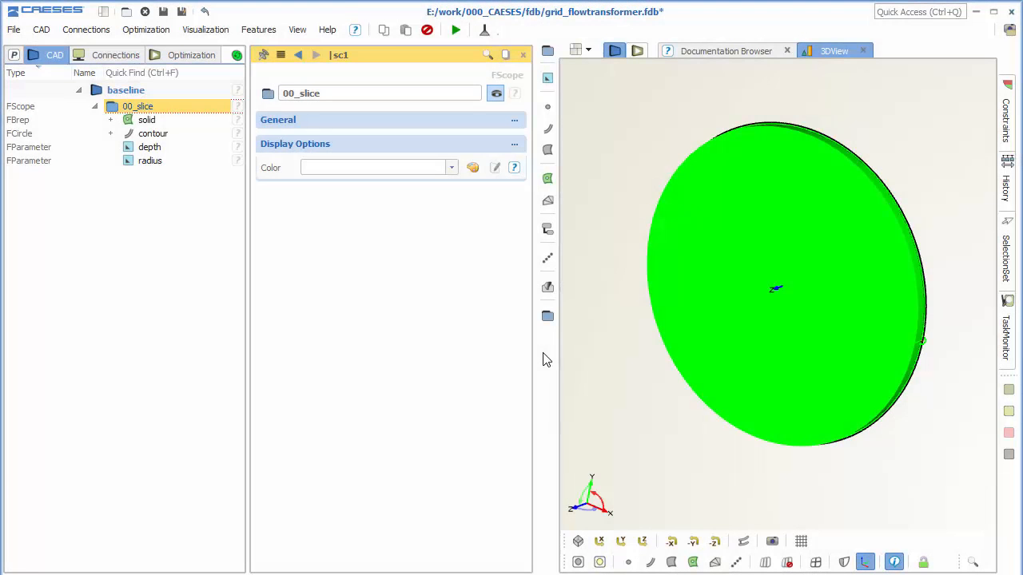
Collapse the 00_slice scope in the object tree and hide its geometry in the 3D view.
{"action": "left_click", "coordinate": [95, 107]}
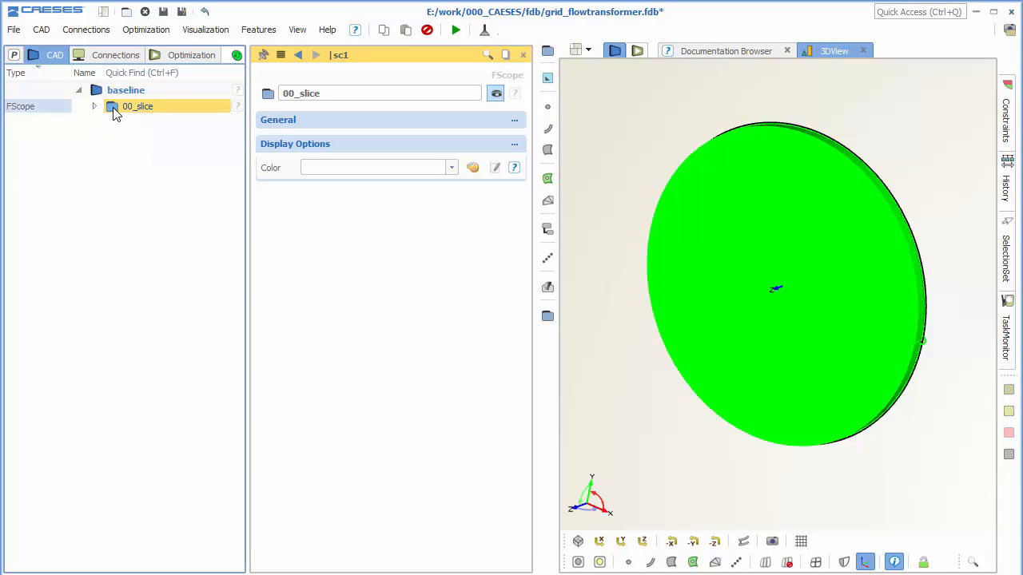
{"action": "left_click", "coordinate": [113, 108]}
{"action": "left_click", "coordinate": [185, 214]}
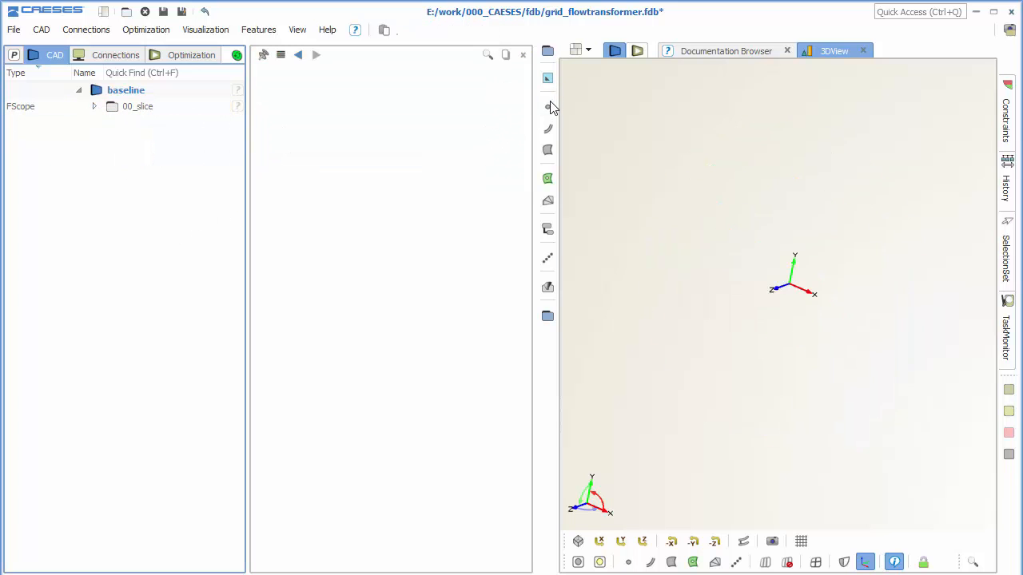
Create a parameter named thickness with a value of 2 and make it a design variable.
{"action": "left_click", "coordinate": [548, 79]}
{"action": "left_click", "coordinate": [613, 99]}
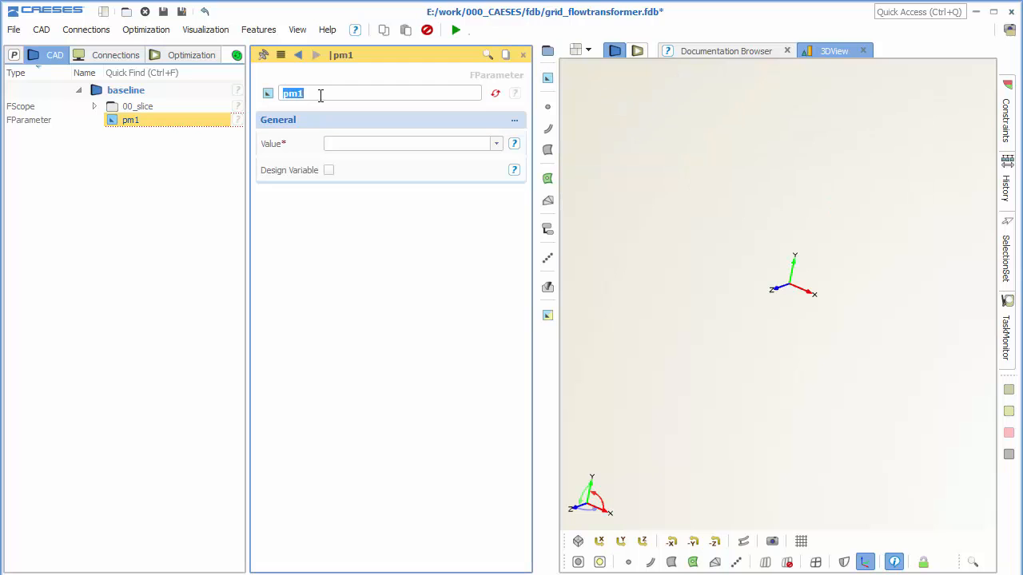
{"action": "type", "text": "thickness"}
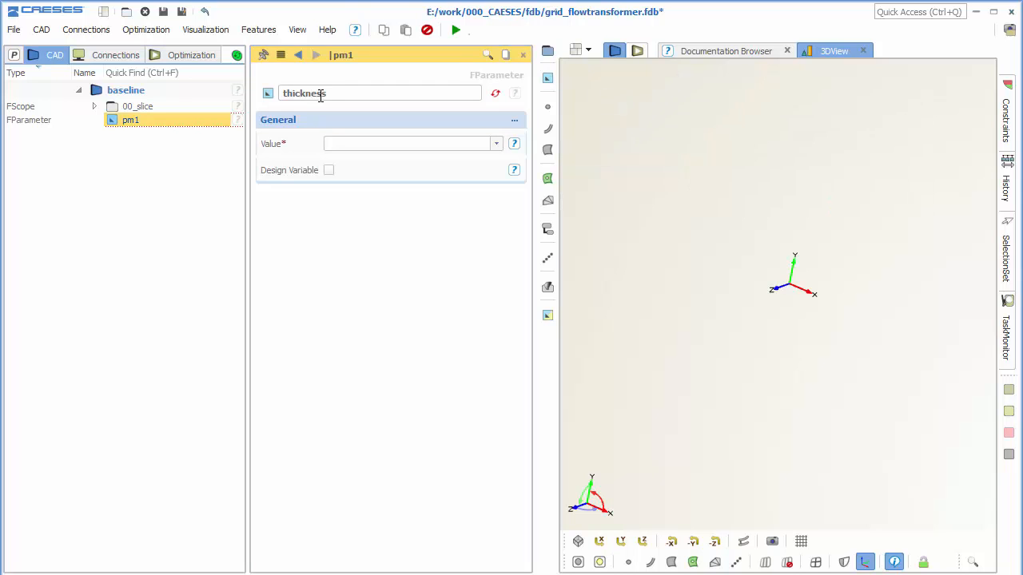
{"action": "left_click", "coordinate": [352, 144]}
{"action": "type", "text": "2"}
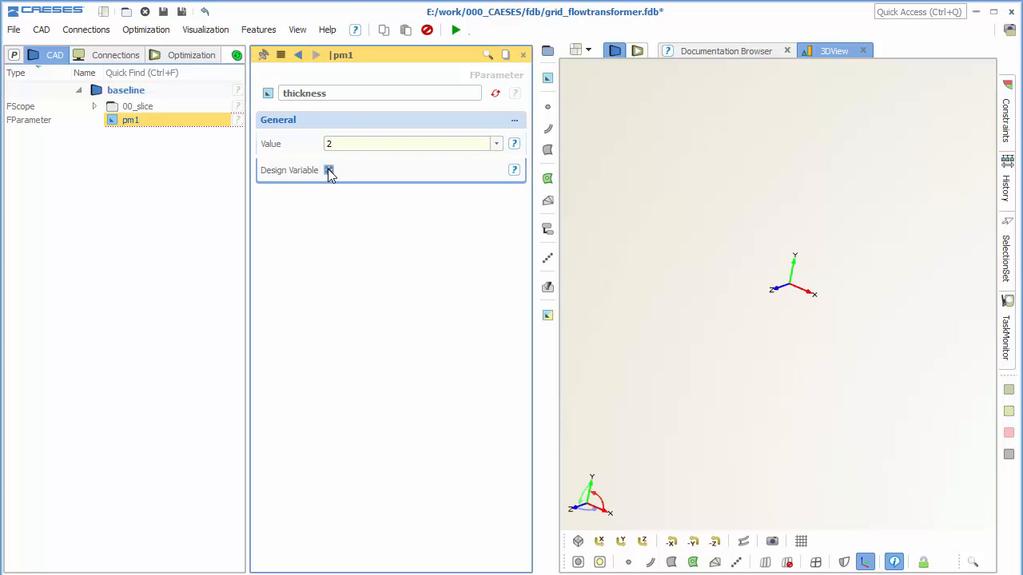
{"action": "left_click", "coordinate": [329, 171]}
Duplicate the thickness parameter, rename the copy width and set its value to 5.
{"action": "left_click", "coordinate": [189, 125]}
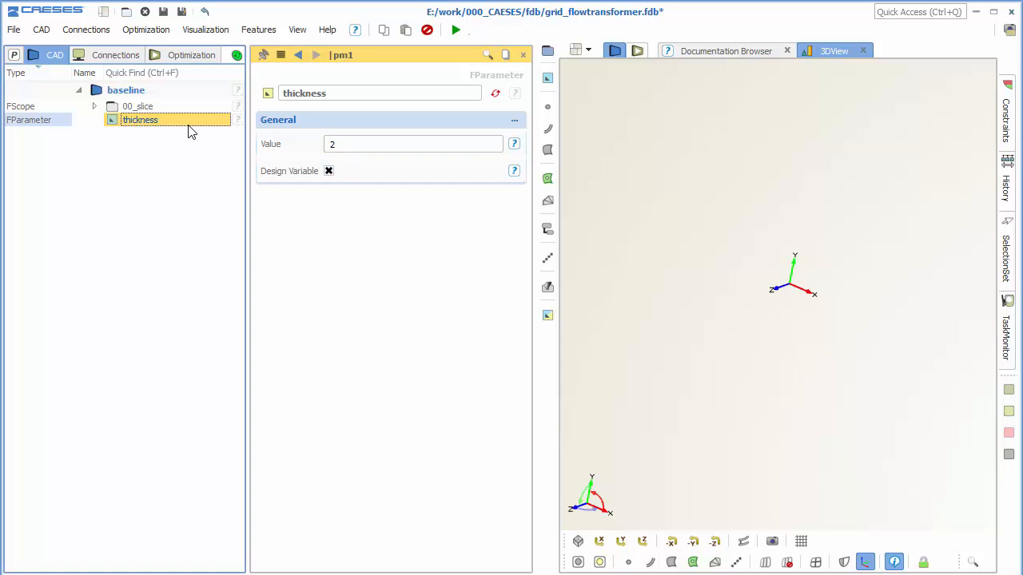
{"action": "key", "text": "ctrl+c"}
{"action": "key", "text": "ctrl+v"}
{"action": "left_click", "coordinate": [175, 134]}
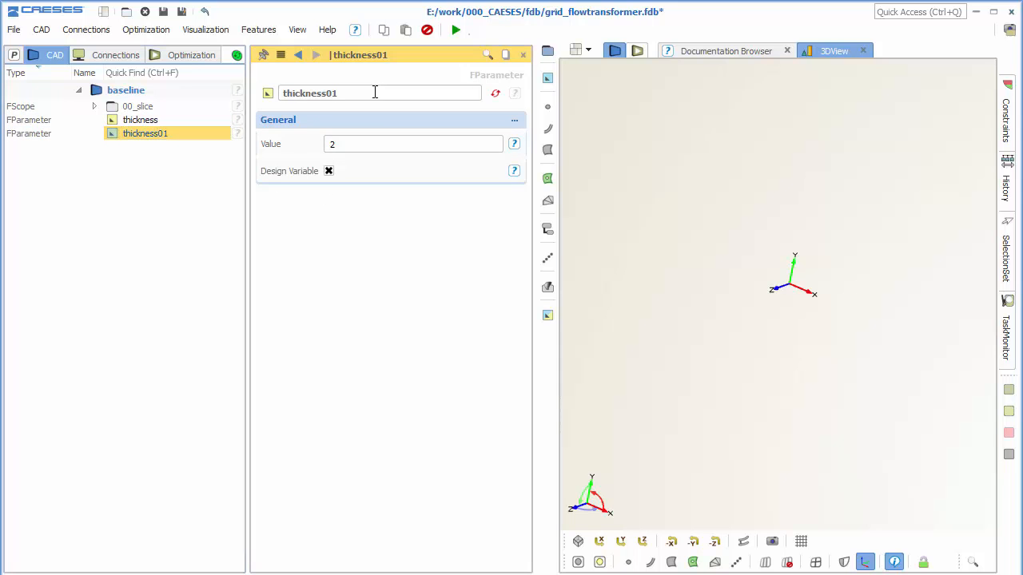
{"action": "left_click_drag", "start_coordinate": [375, 92], "coordinate": [253, 106]}
{"action": "type", "text": "width"}
{"action": "left_click", "coordinate": [489, 148]}
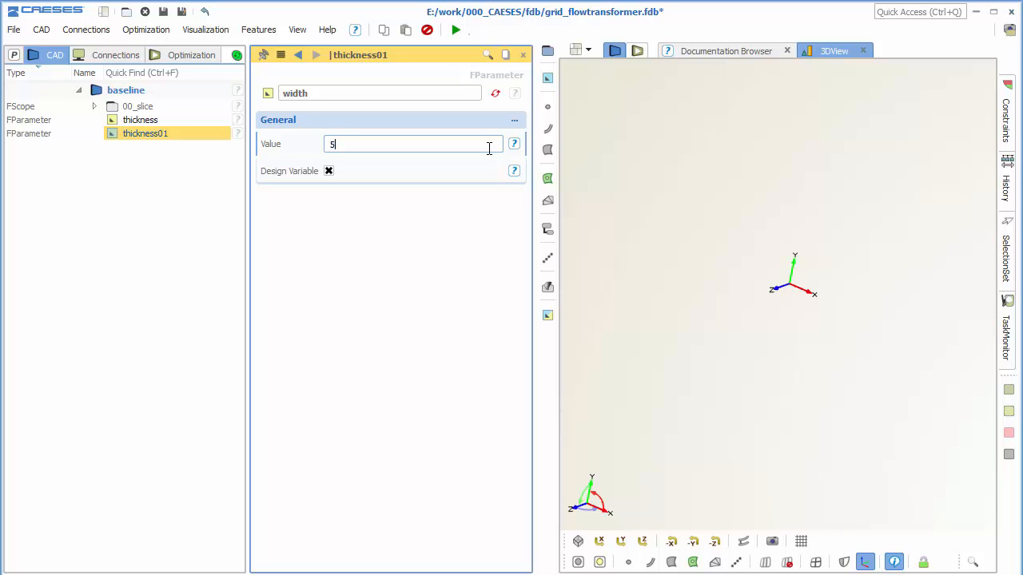
Create a 3D point and set its X coordinate to width / 2.
{"action": "left_click", "coordinate": [154, 157]}
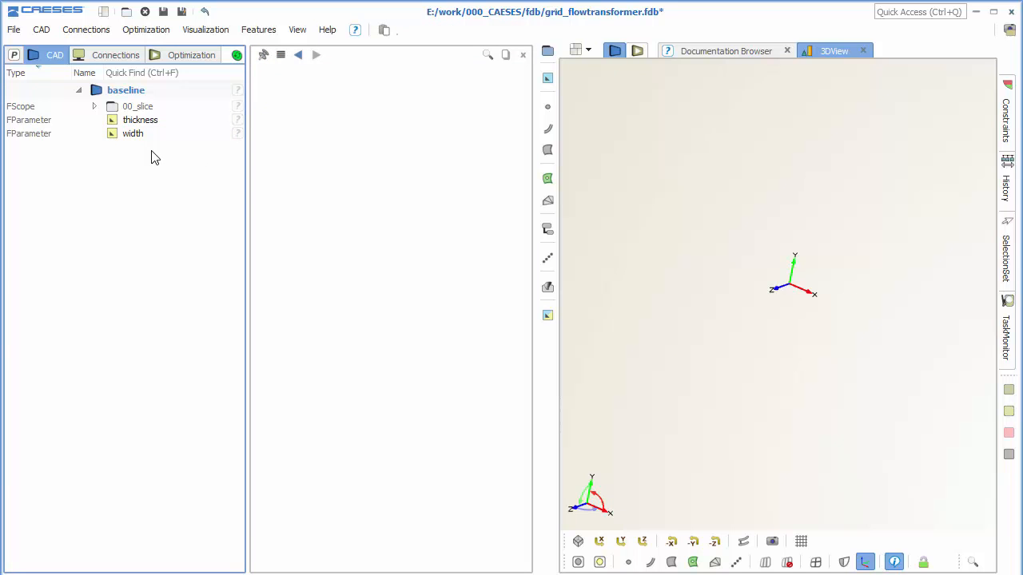
{"action": "left_click", "coordinate": [547, 107]}
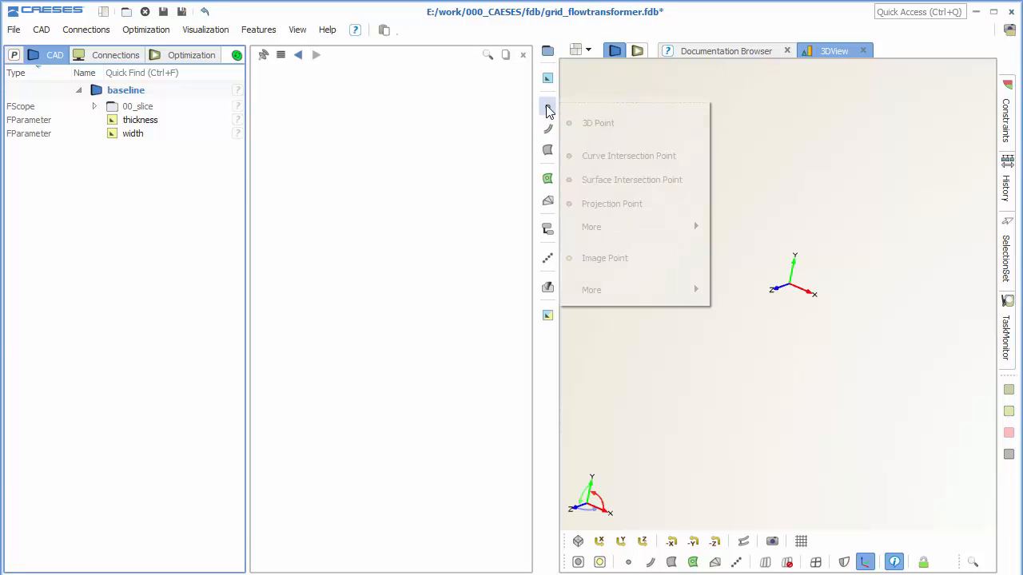
{"action": "left_click", "coordinate": [598, 124]}
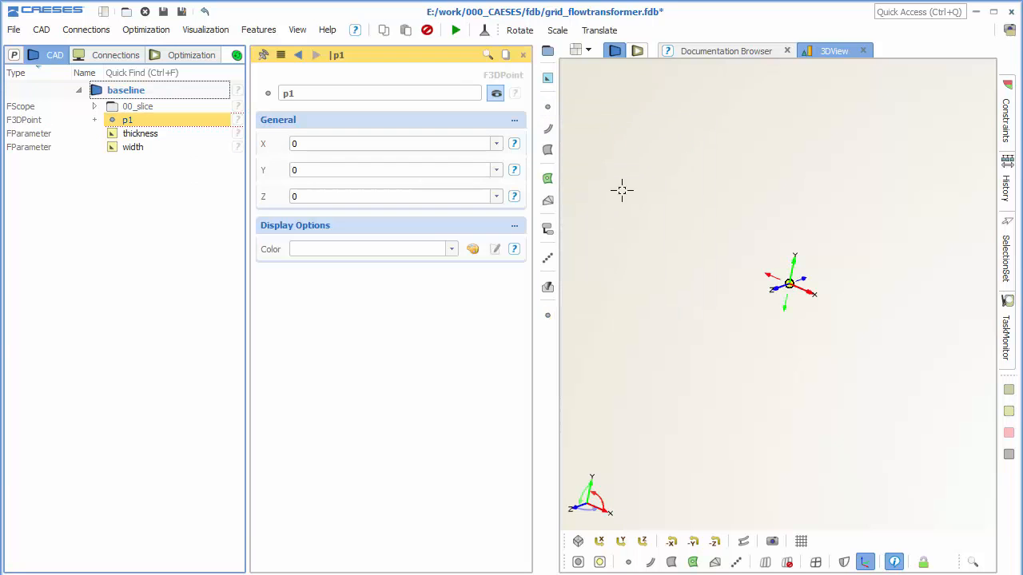
{"action": "left_click", "coordinate": [643, 541]}
{"action": "middle_click_drag", "start_coordinate": [791, 295], "coordinate": [826, 266]}
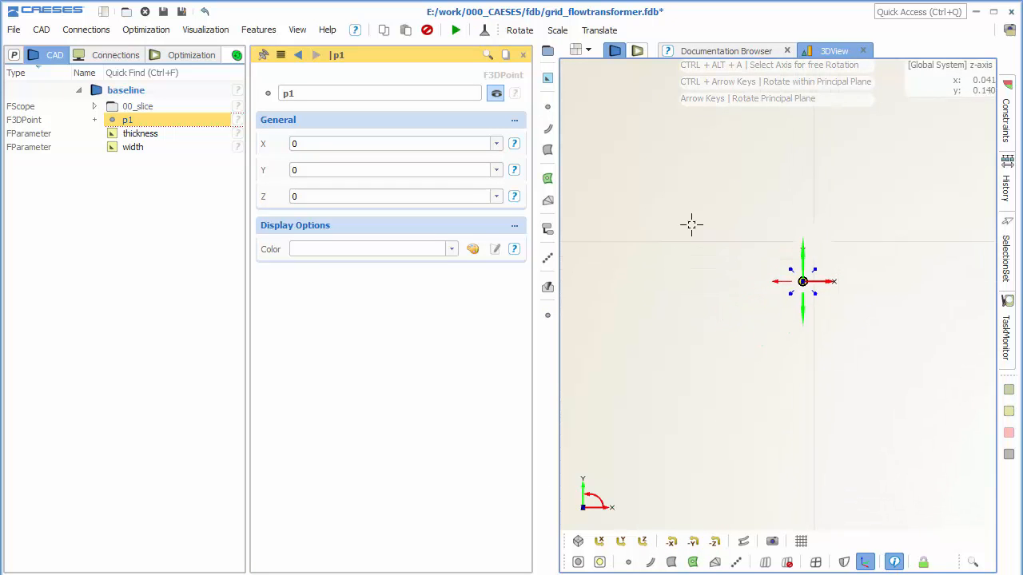
{"action": "left_click", "coordinate": [352, 143]}
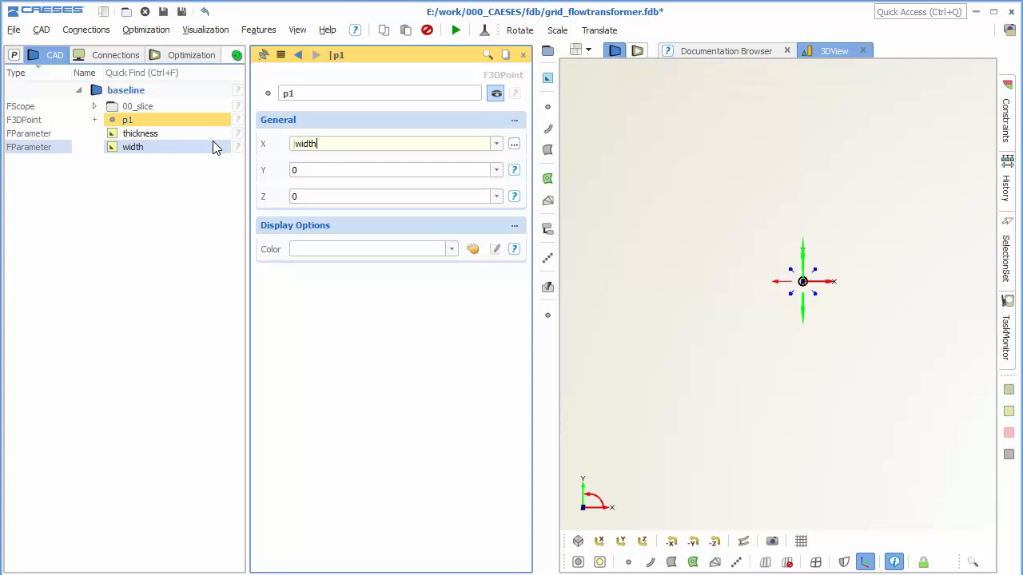
{"action": "type", "text": "/2"}
{"action": "key", "text": "Return"}
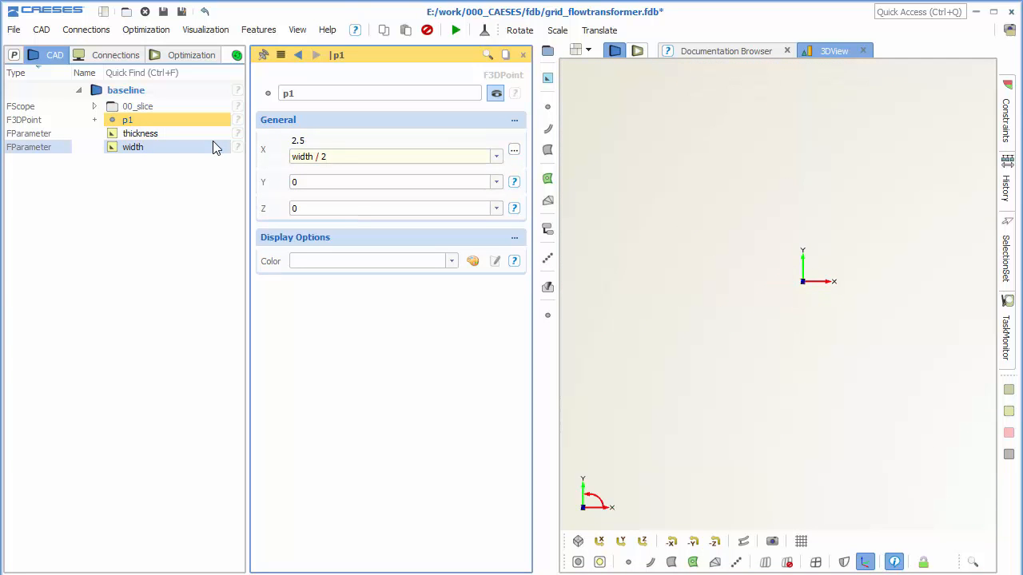
Set the Y coordinate of point p1 to the same expression as its X coordinate, width / 2.
{"action": "scroll", "coordinate": [780, 302], "scroll_direction": "down", "scroll_amount": 3}
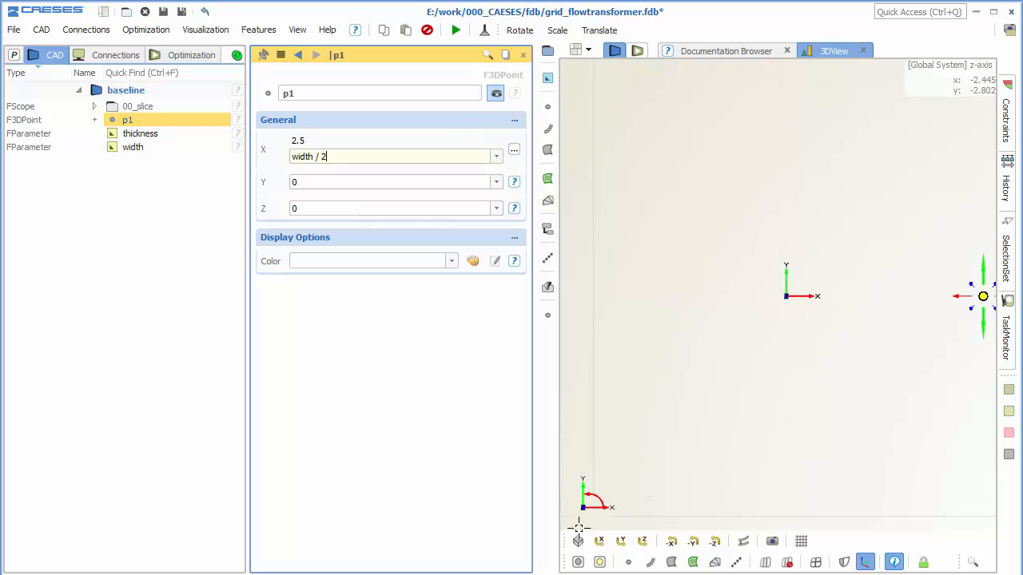
{"action": "scroll", "coordinate": [640, 452], "scroll_direction": "down", "scroll_amount": 5}
{"action": "middle_click_drag", "start_coordinate": [709, 412], "coordinate": [692, 350]}
{"action": "scroll", "coordinate": [692, 350], "scroll_direction": "down", "scroll_amount": 2}
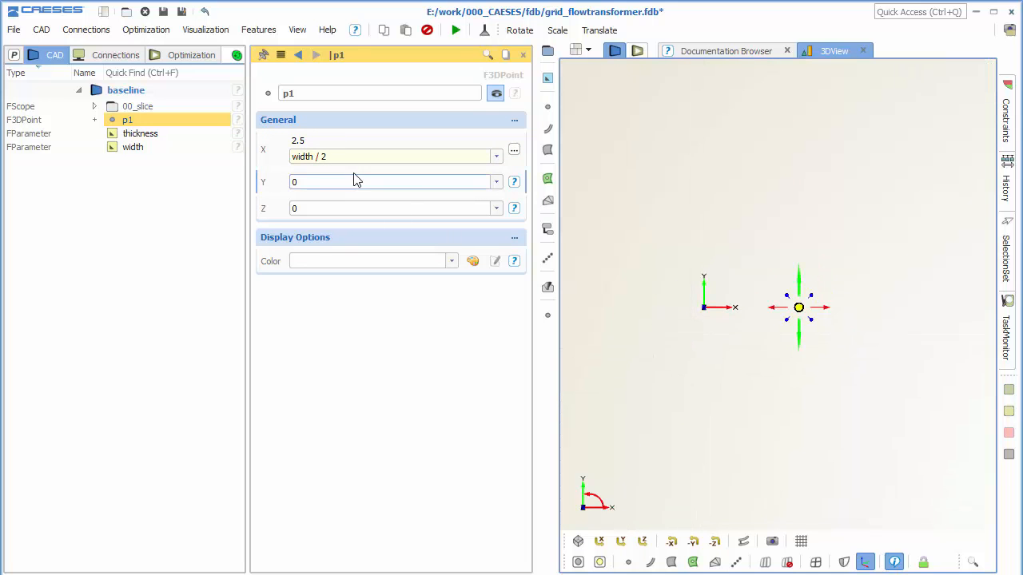
{"action": "left_click_drag", "start_coordinate": [345, 157], "coordinate": [290, 160]}
{"action": "double_click", "coordinate": [310, 180]}
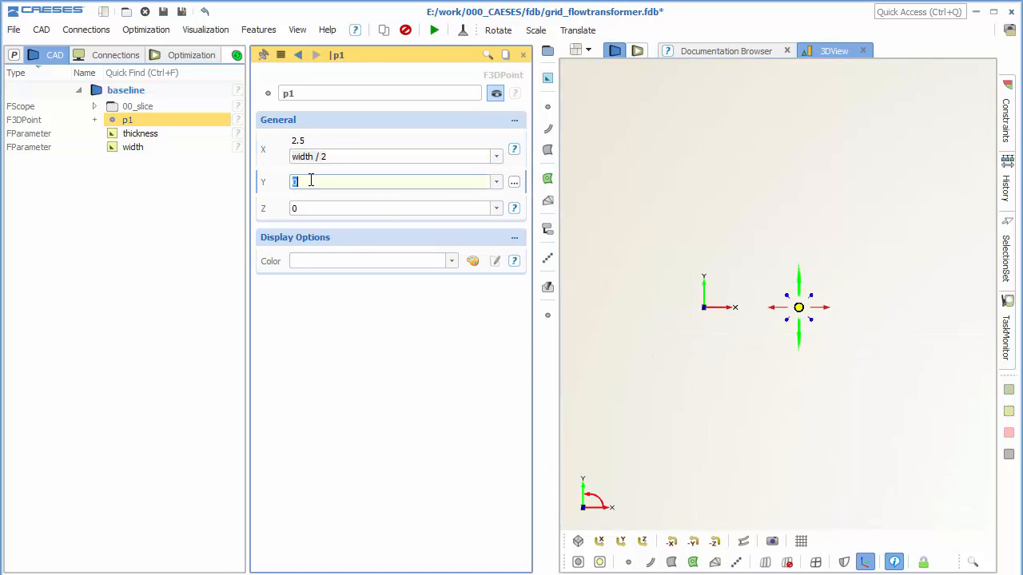
{"action": "key", "text": "ctrl+v"}
{"action": "key", "text": "Return"}
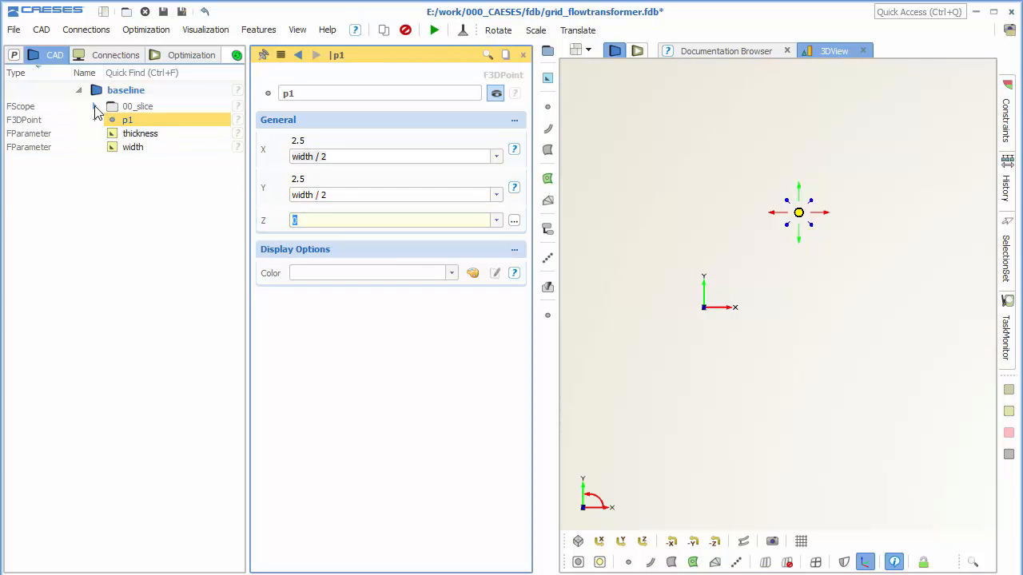
Set the Z coordinate of p1 to the negative of the depth parameter in the 00_slice scope.
{"action": "left_click", "coordinate": [95, 108]}
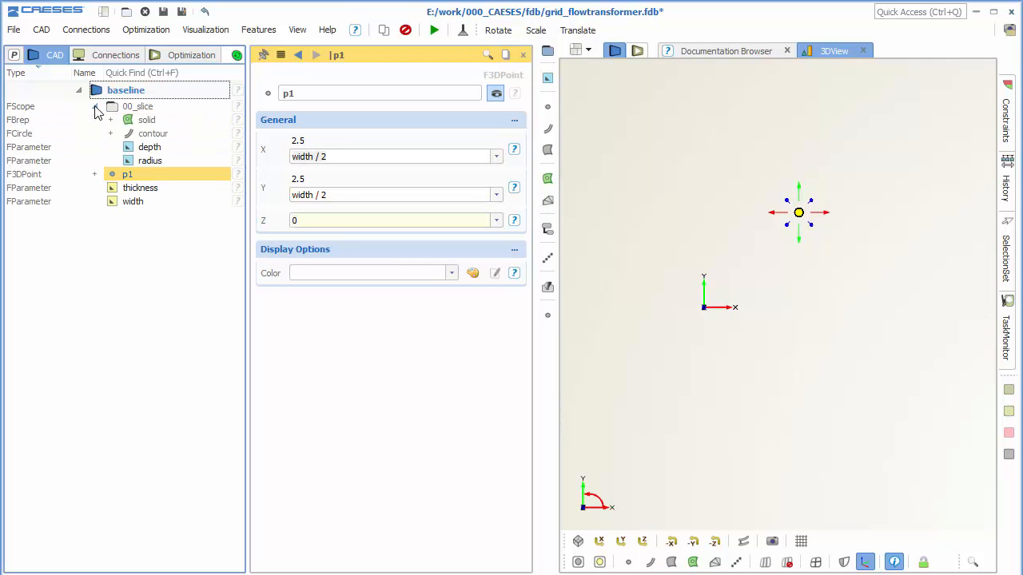
{"action": "left_click", "coordinate": [190, 153]}
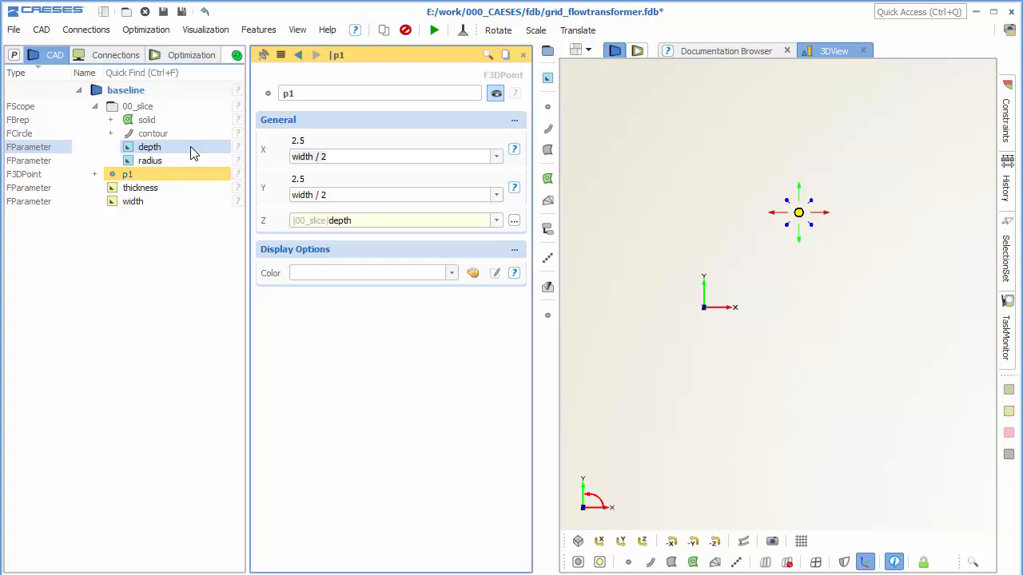
{"action": "type", "text": "-"}
{"action": "key", "text": "Return"}
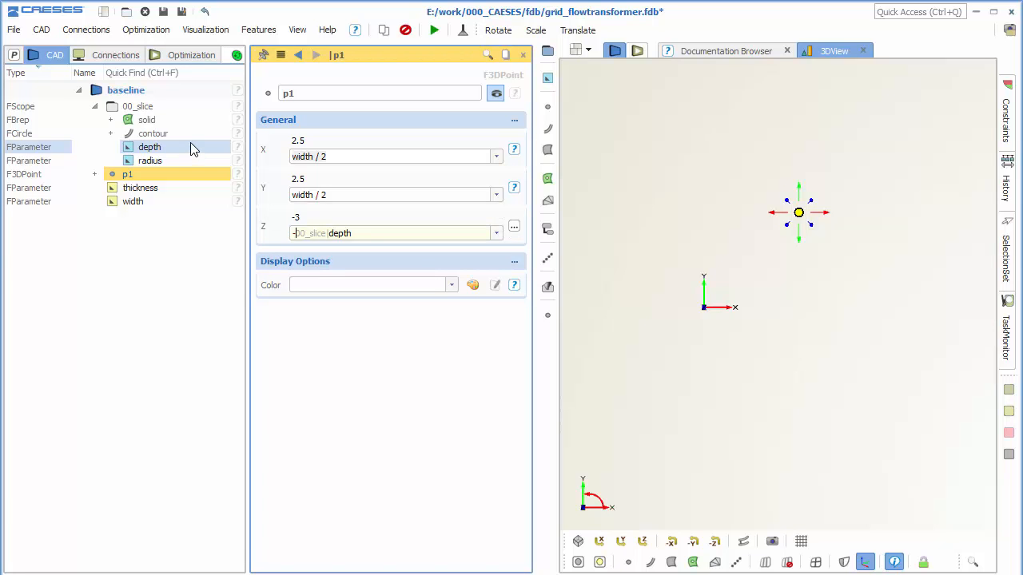
Duplicate point p1 and set the copy's Y coordinate to -width / 2.
{"action": "left_click", "coordinate": [126, 175]}
{"action": "key", "text": "ctrl+c"}
{"action": "key", "text": "ctrl+v"}
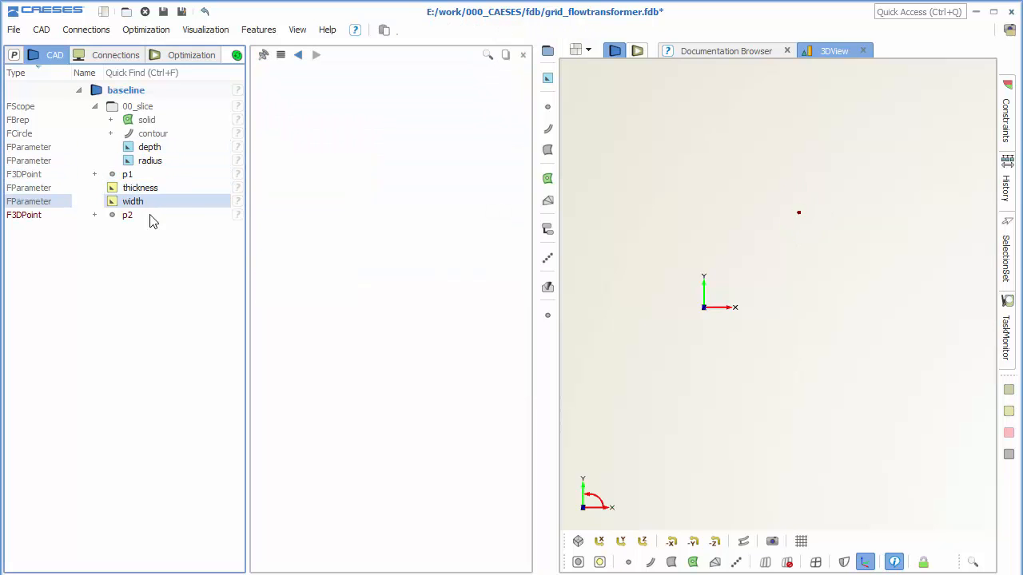
{"action": "left_click", "coordinate": [149, 217]}
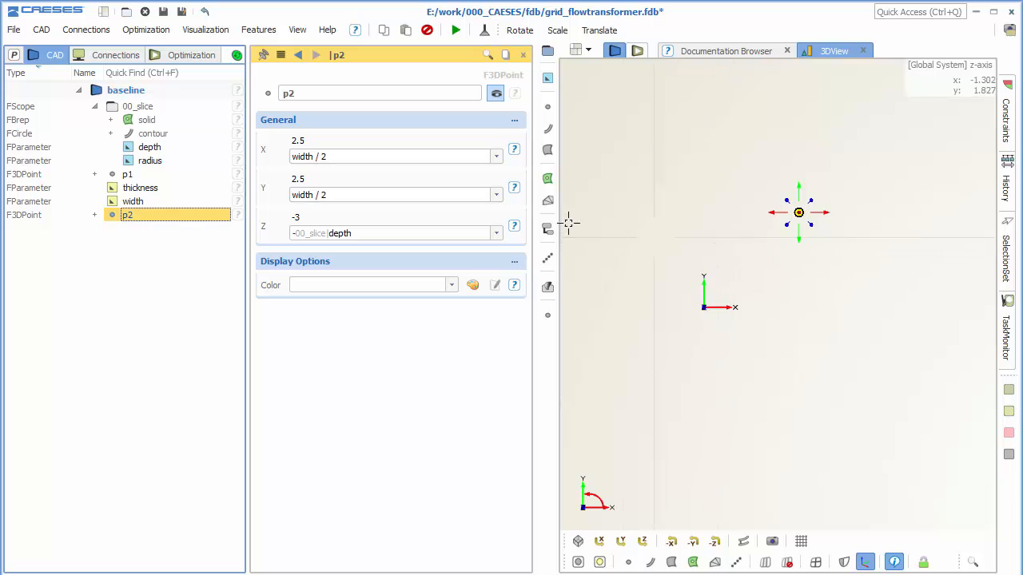
{"action": "left_click", "coordinate": [292, 195]}
{"action": "type", "text": "-"}
{"action": "key", "text": "Return"}
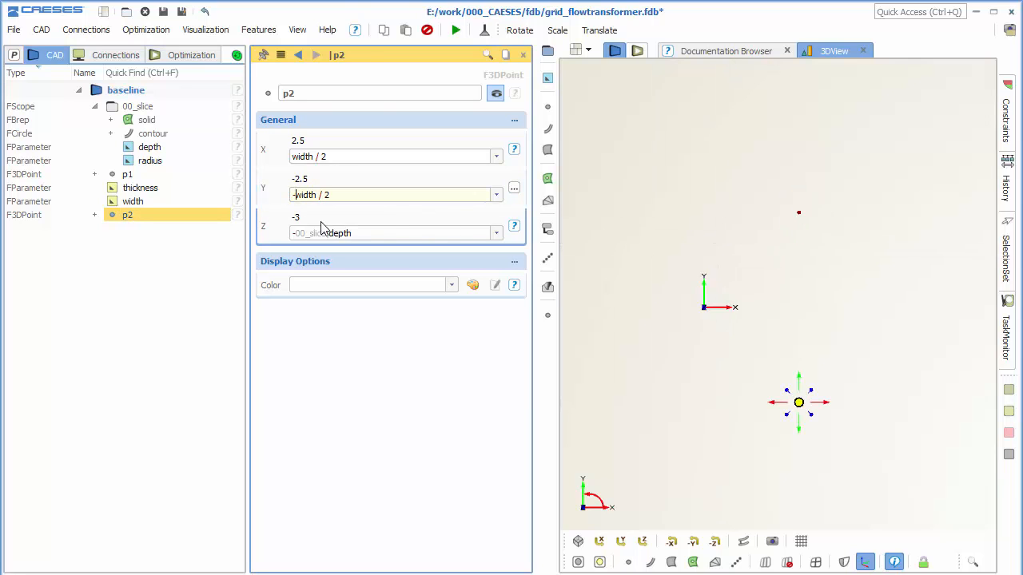
Duplicate point p2 and set the copy's X coordinate to -width / 2.
{"action": "left_click", "coordinate": [167, 218]}
{"action": "key", "text": "ctrl+c"}
{"action": "key", "text": "ctrl+v"}
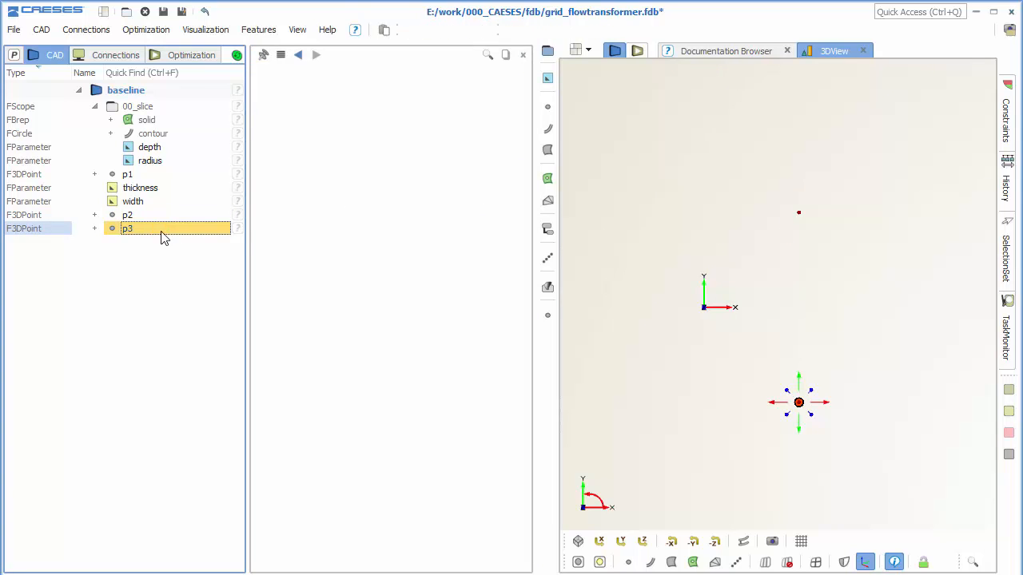
{"action": "left_click", "coordinate": [160, 231]}
{"action": "left_click", "coordinate": [294, 159]}
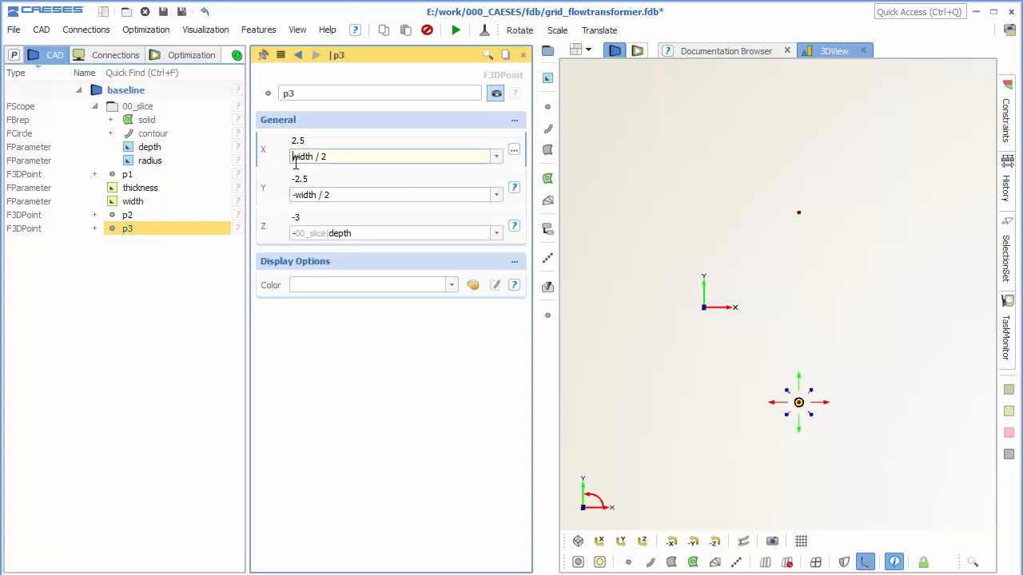
{"action": "key", "text": "Return"}
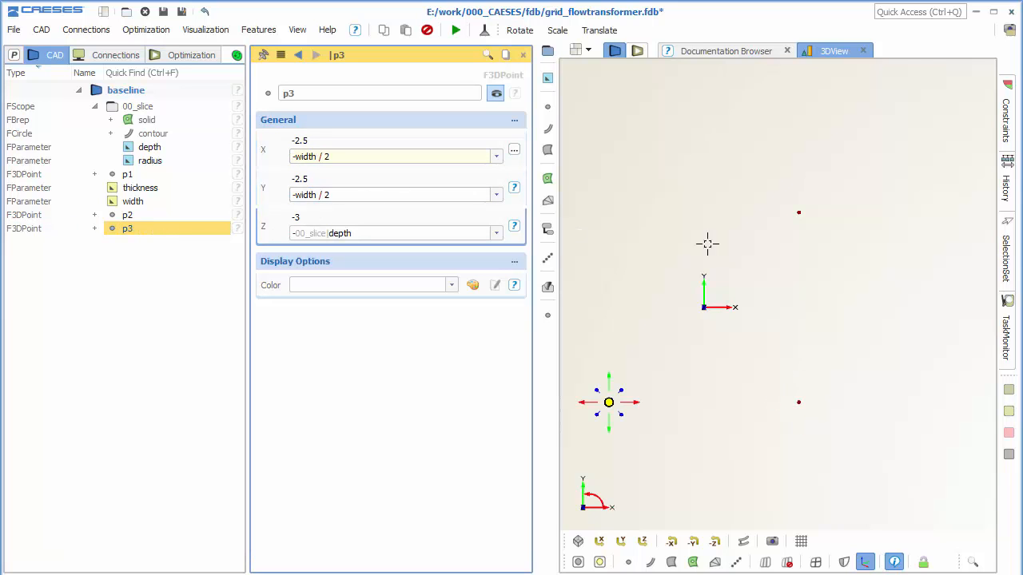
{"action": "middle_click_drag", "start_coordinate": [705, 243], "coordinate": [811, 223]}
Duplicate point p3 and set the copy's Y coordinate to width / 2.
{"action": "left_click", "coordinate": [151, 230]}
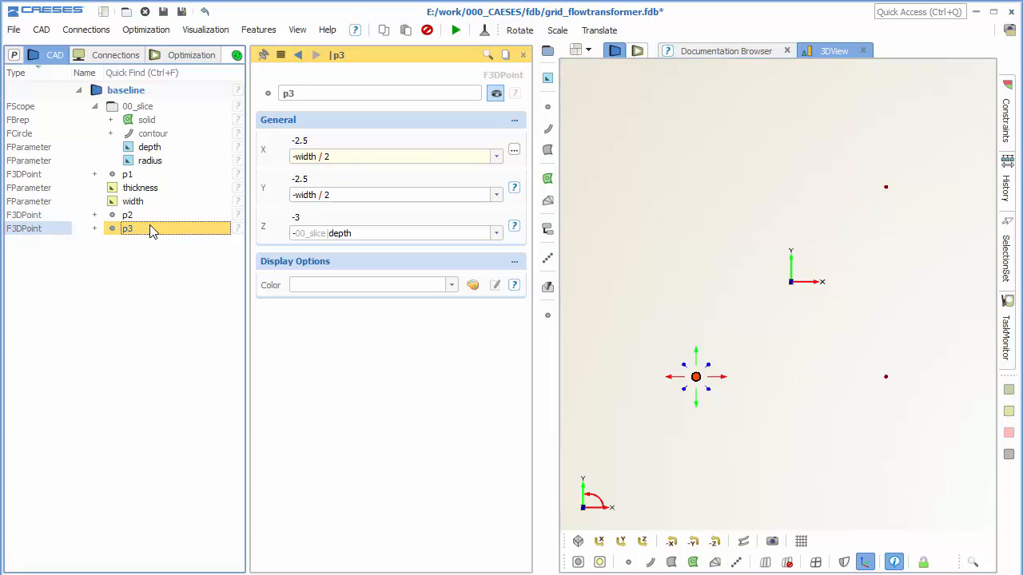
{"action": "key", "text": "ctrl+c"}
{"action": "key", "text": "ctrl+v"}
{"action": "left_click", "coordinate": [160, 243]}
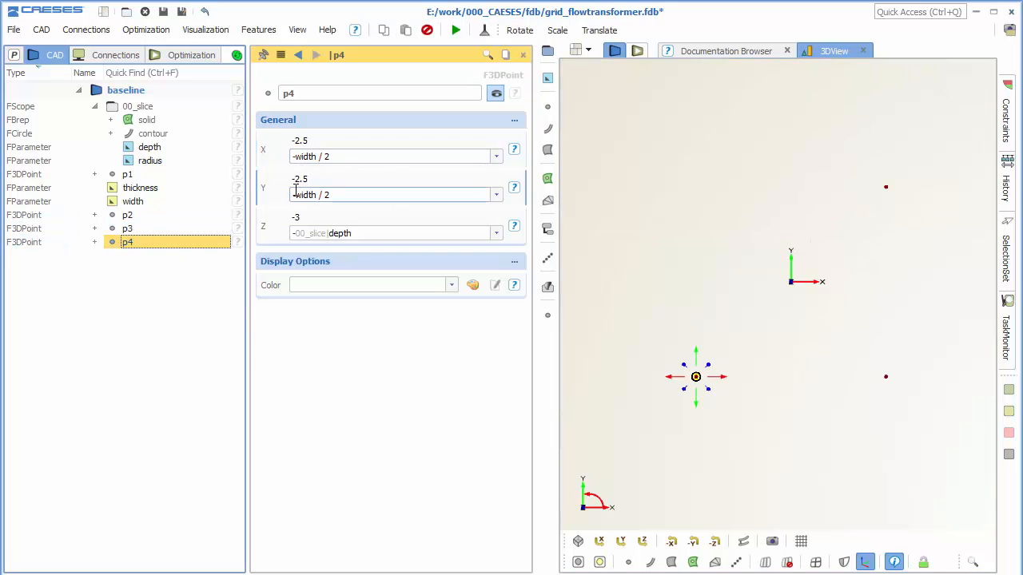
{"action": "left_click", "coordinate": [299, 194]}
{"action": "key", "text": "BackSpace"}
{"action": "key", "text": "Return"}
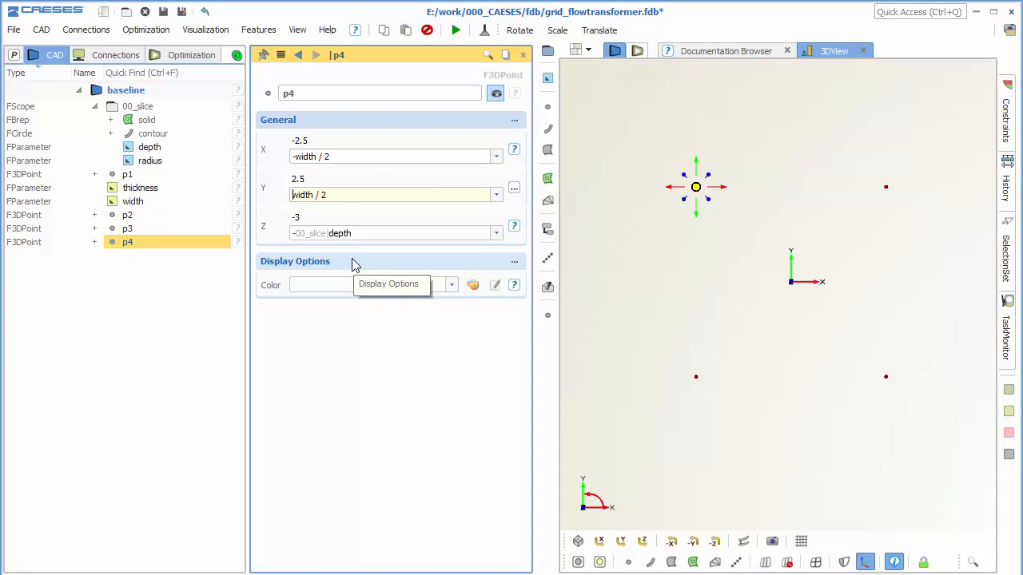
Create a B-spline curve from the four points p1, p2, p3 and p4.
{"action": "left_click", "coordinate": [143, 174]}
{"action": "left_click", "coordinate": [149, 214], "text": "ctrl"}
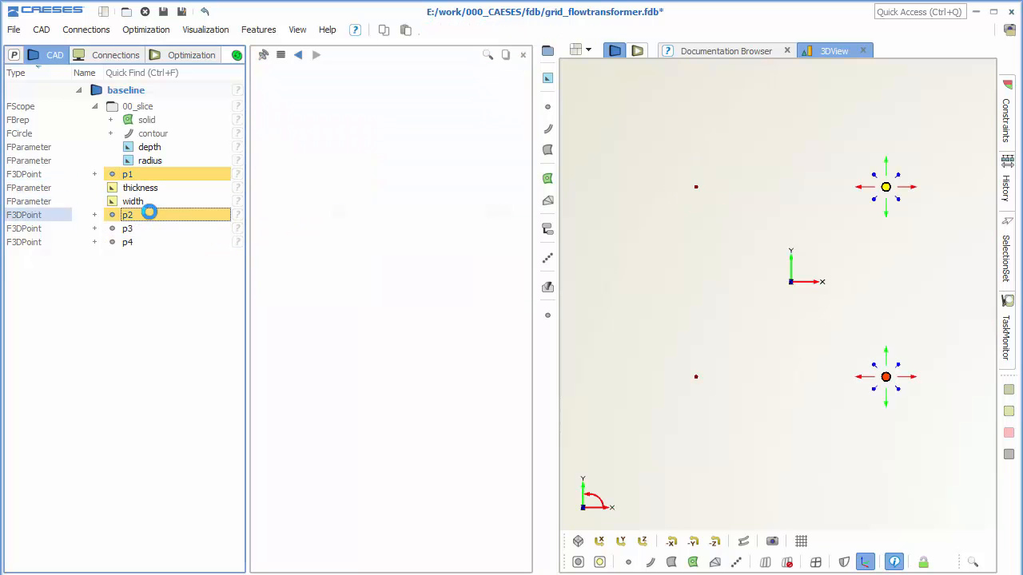
{"action": "left_click", "coordinate": [149, 228], "text": "ctrl"}
{"action": "left_click", "coordinate": [151, 242], "text": "ctrl"}
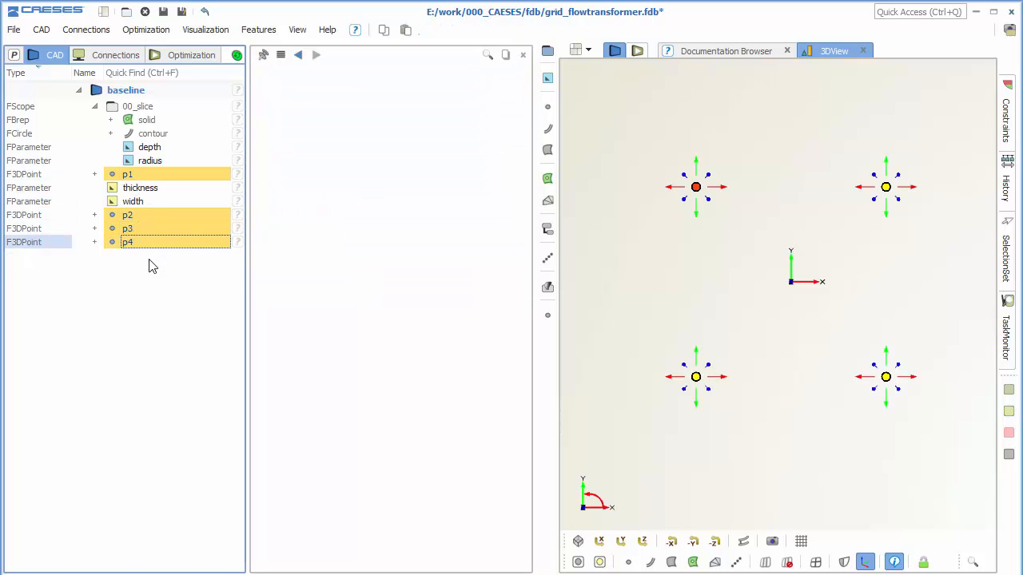
{"action": "left_click", "coordinate": [549, 129]}
{"action": "left_click", "coordinate": [594, 257]}
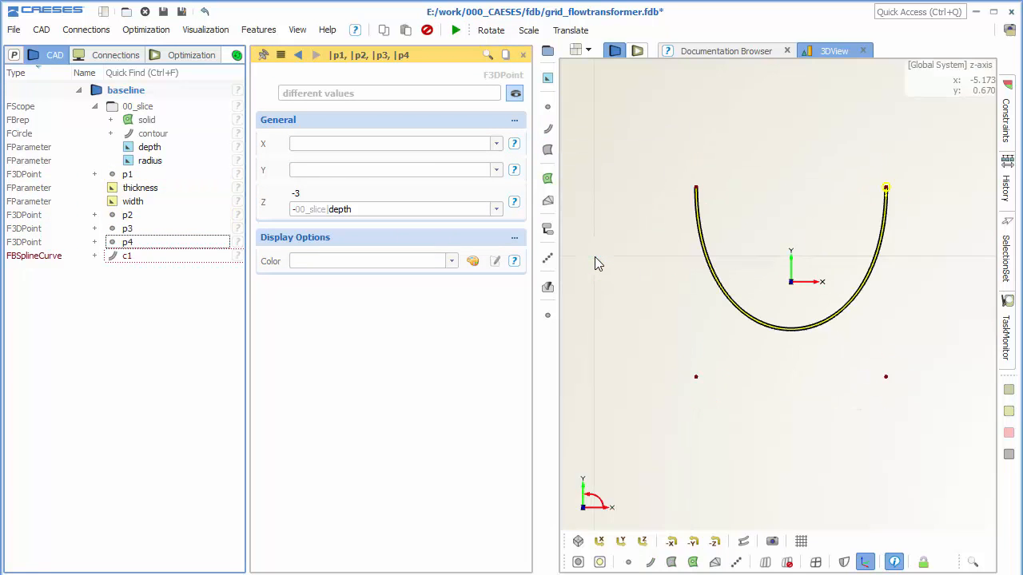
Set the curve's degree to 1 and append p1 to its point list to close the square.
{"action": "left_click", "coordinate": [495, 148]}
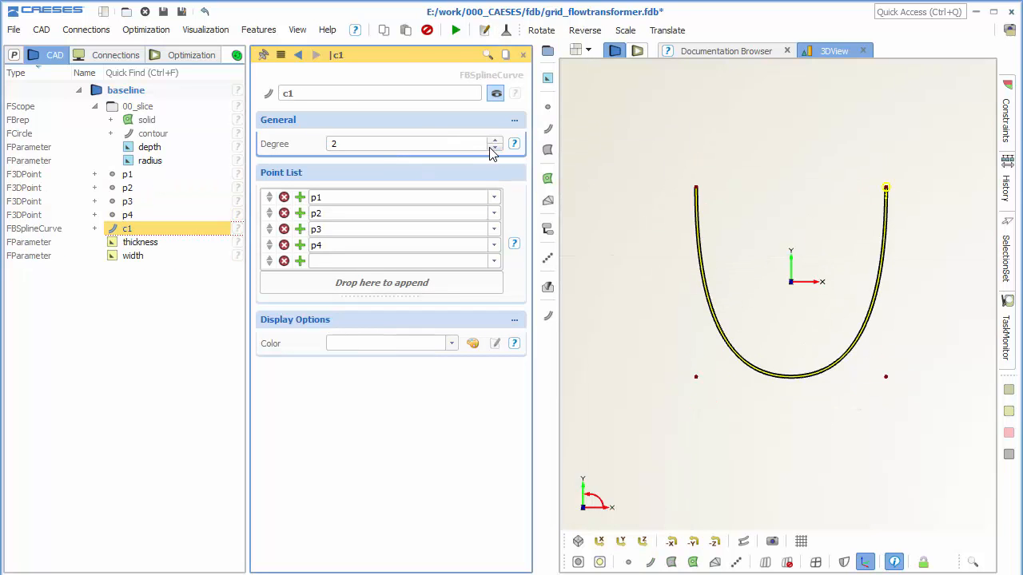
{"action": "left_click", "coordinate": [495, 148]}
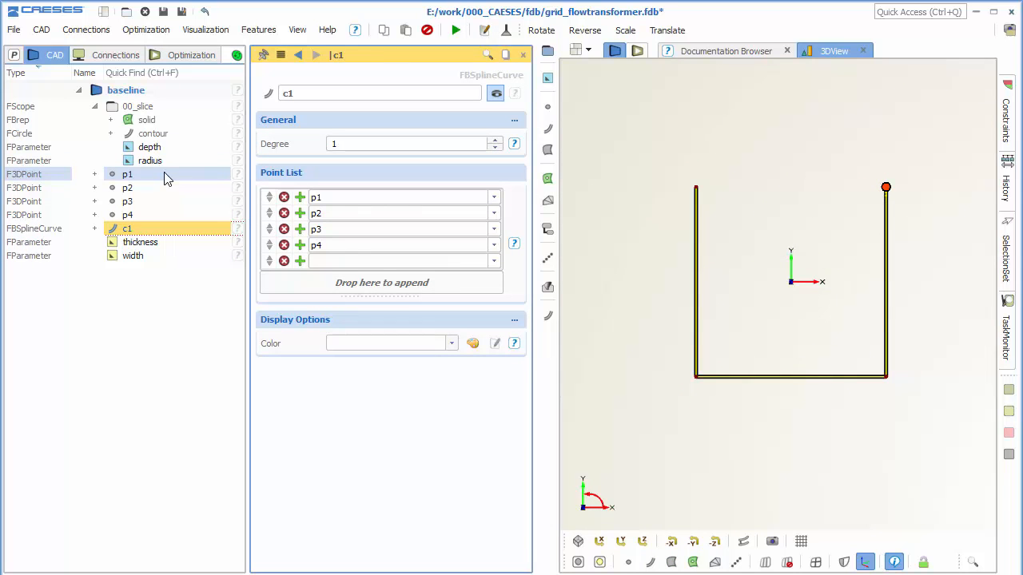
{"action": "left_click_drag", "start_coordinate": [167, 174], "coordinate": [370, 263]}
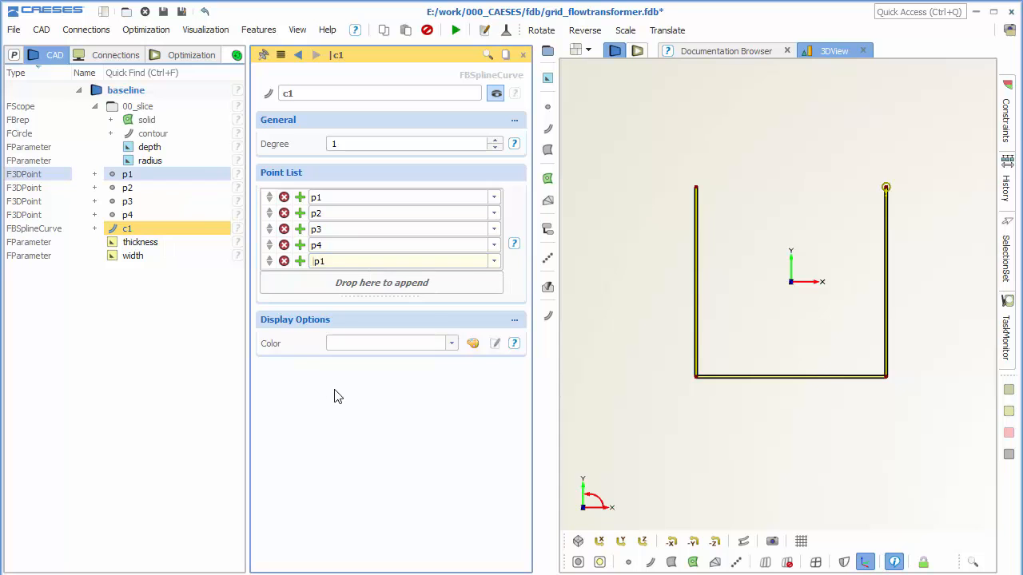
{"action": "scroll", "coordinate": [791, 321], "scroll_direction": "down", "scroll_amount": 2}
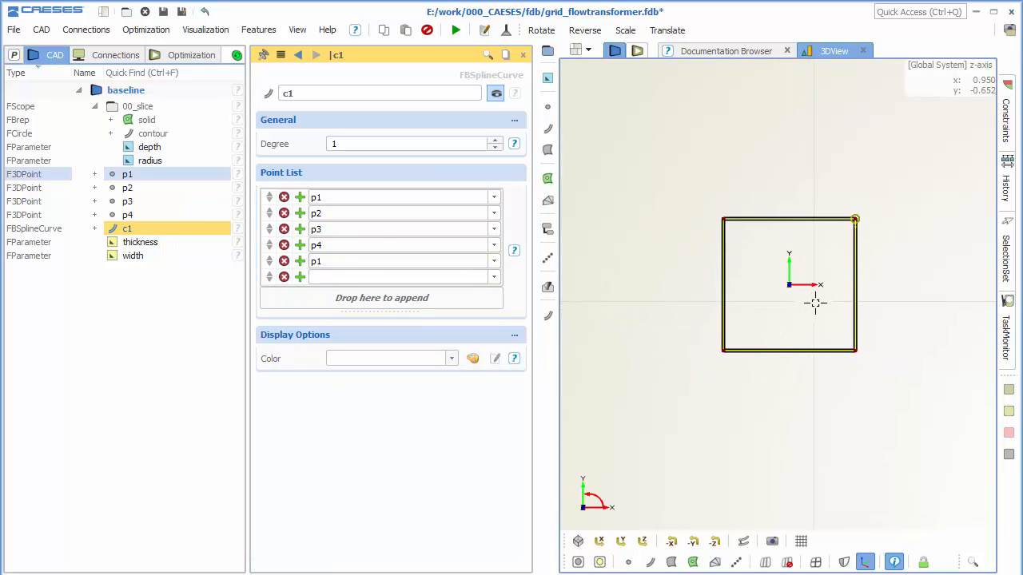
{"action": "left_click_drag", "start_coordinate": [815, 303], "coordinate": [781, 318]}
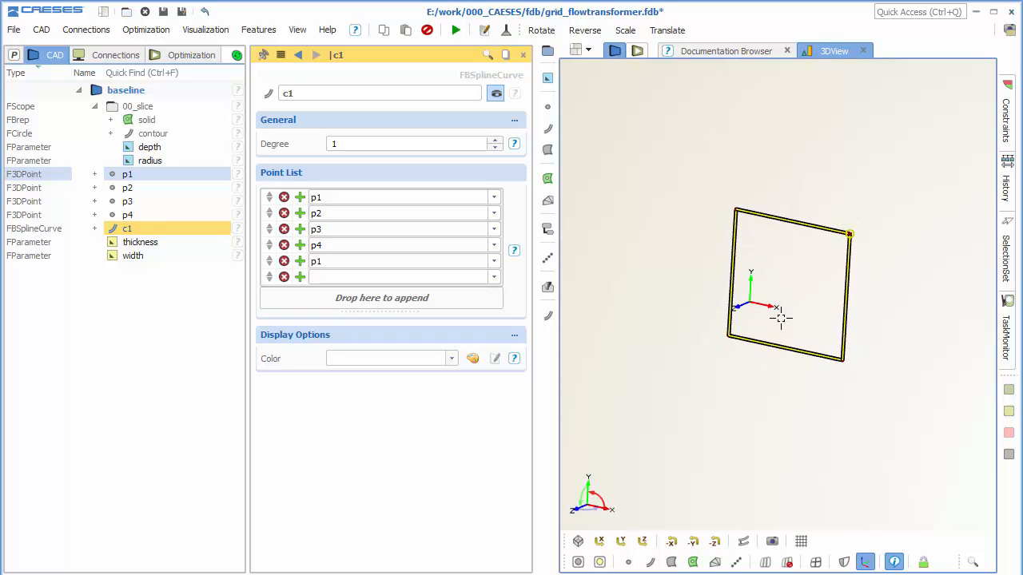
Create a Brep named solid and change its first operation to faces from planar curves.
{"action": "left_click", "coordinate": [232, 321]}
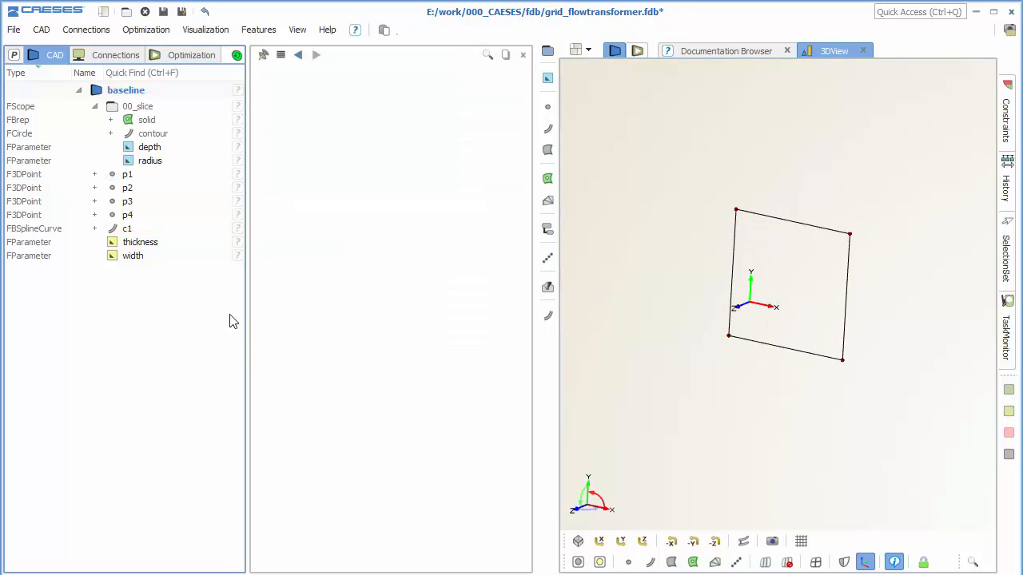
{"action": "left_click", "coordinate": [547, 177]}
{"action": "left_click", "coordinate": [603, 188]}
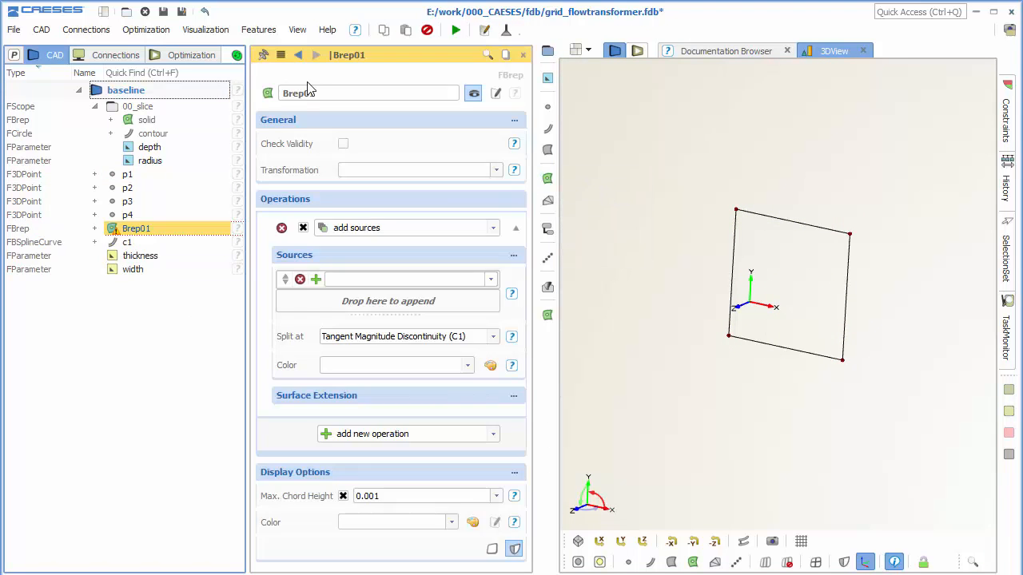
{"action": "left_click", "coordinate": [309, 92]}
{"action": "double_click", "coordinate": [311, 93]}
{"action": "type", "text": "solid"}
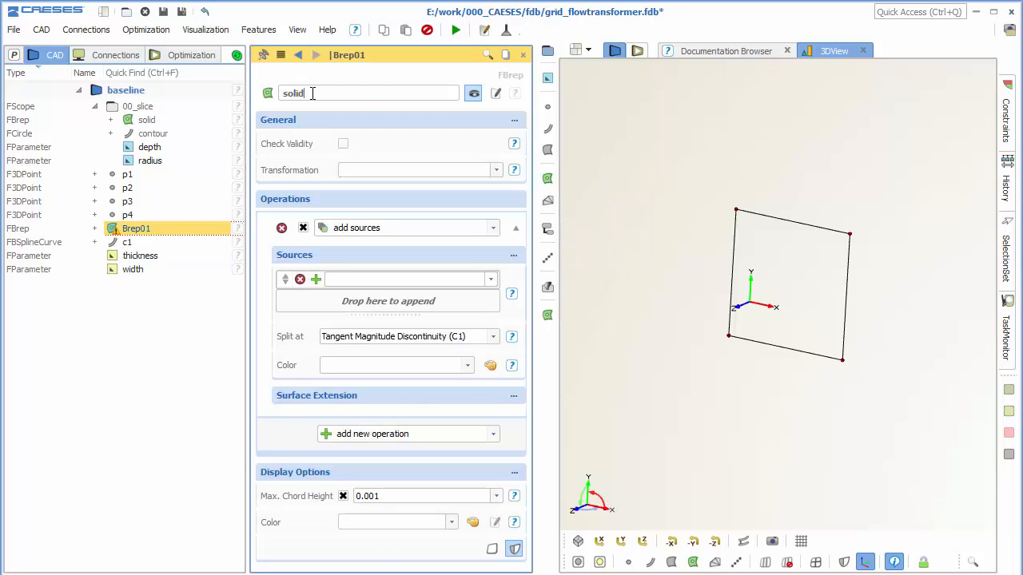
{"action": "key", "text": "Return"}
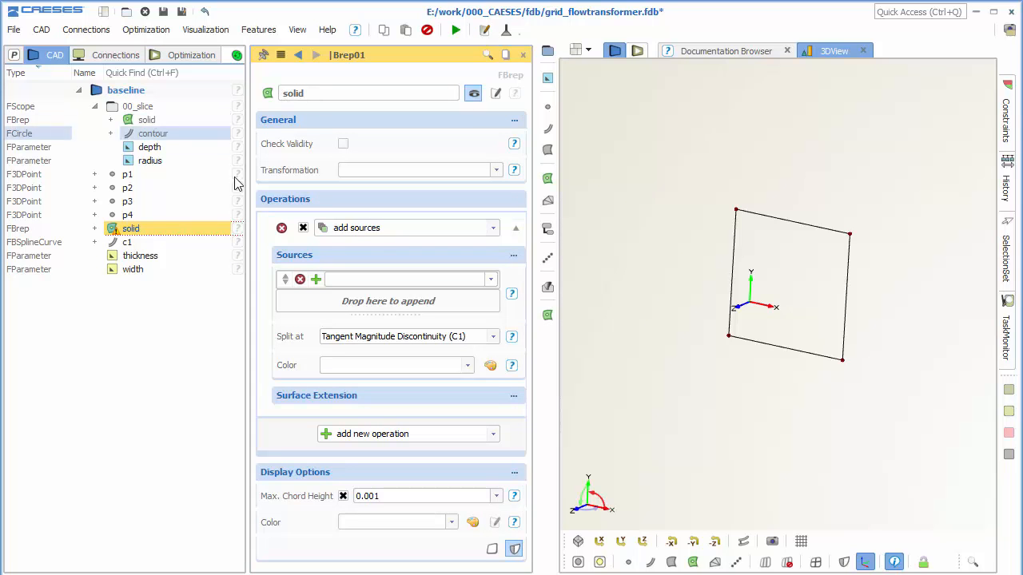
{"action": "left_click", "coordinate": [377, 231]}
{"action": "left_click", "coordinate": [382, 258]}
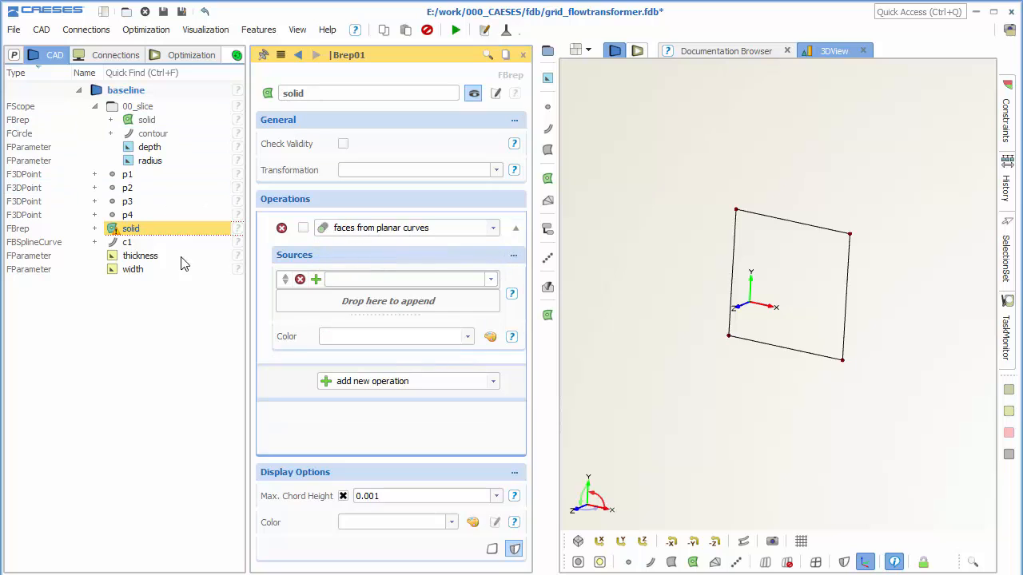
Assign curve c1 as the source of the solid's faces from planar curves operation and activate that operation.
{"action": "left_click_drag", "start_coordinate": [165, 250], "coordinate": [337, 279]}
{"action": "left_click", "coordinate": [303, 228]}
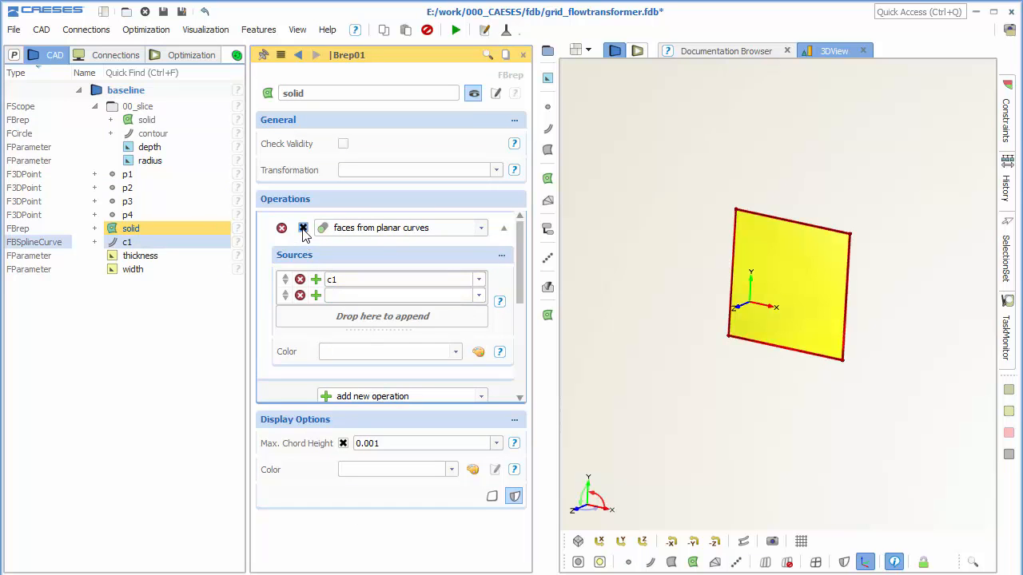
{"action": "left_click_drag", "start_coordinate": [788, 277], "coordinate": [799, 272]}
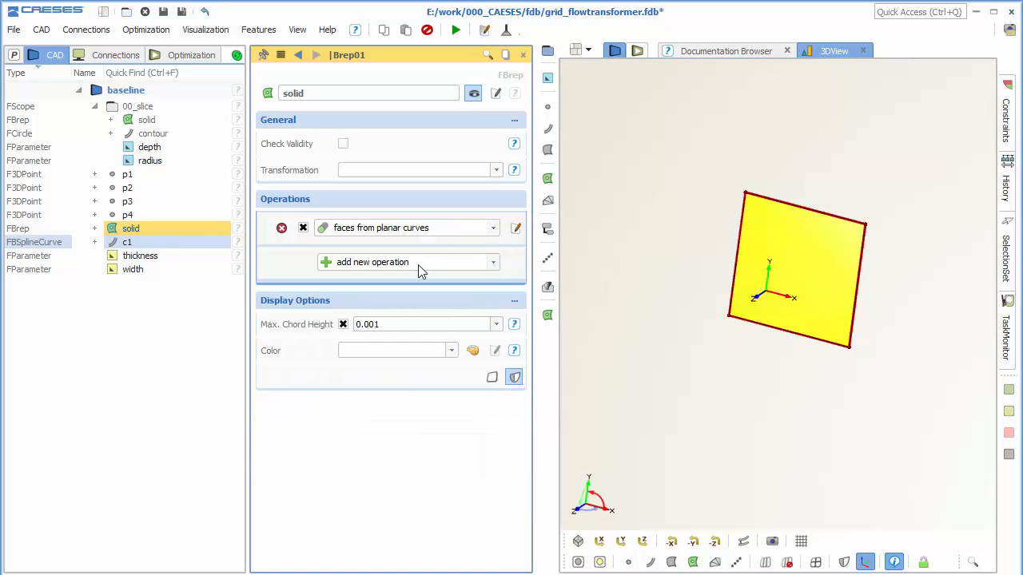
Add an active extrude edges to plane operation to the solid, with plane position 00_slice depth * 2 and a closed extrusion.
{"action": "left_click", "coordinate": [415, 265]}
{"action": "left_click", "coordinate": [383, 343]}
{"action": "left_click", "coordinate": [365, 345]}
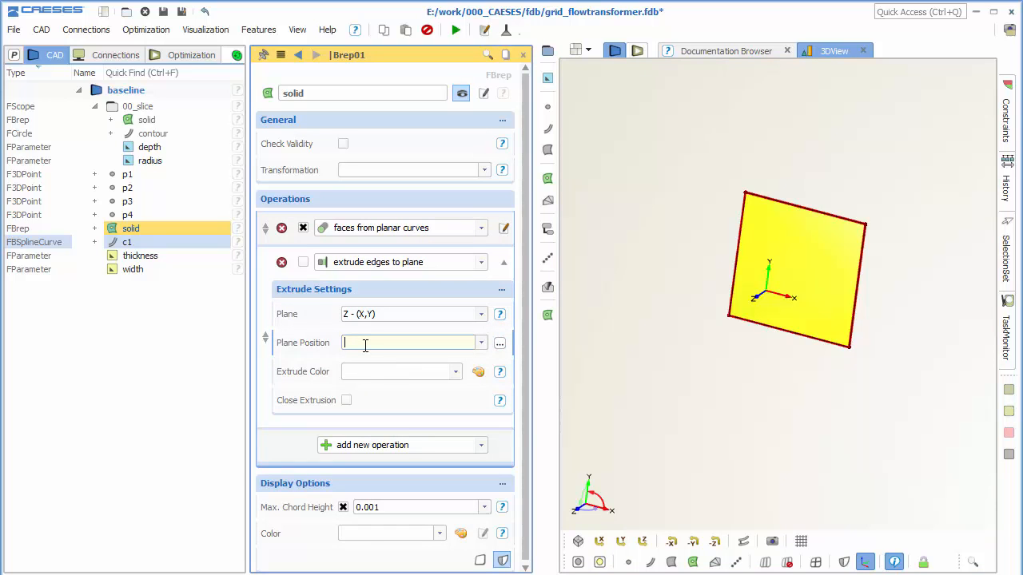
{"action": "left_click", "coordinate": [194, 155]}
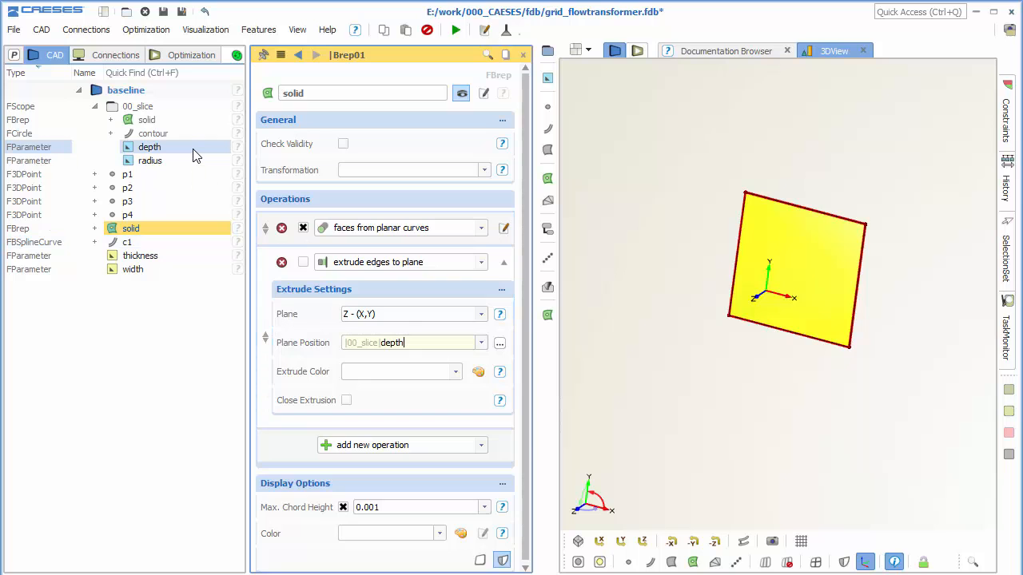
{"action": "type", "text": "*2"}
{"action": "key", "text": "Return"}
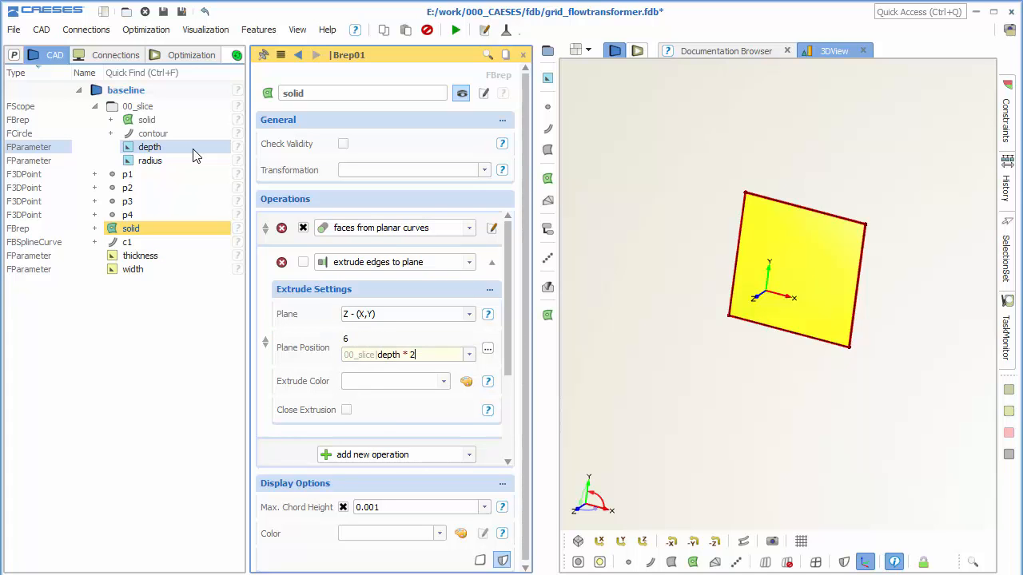
{"action": "left_click", "coordinate": [302, 262]}
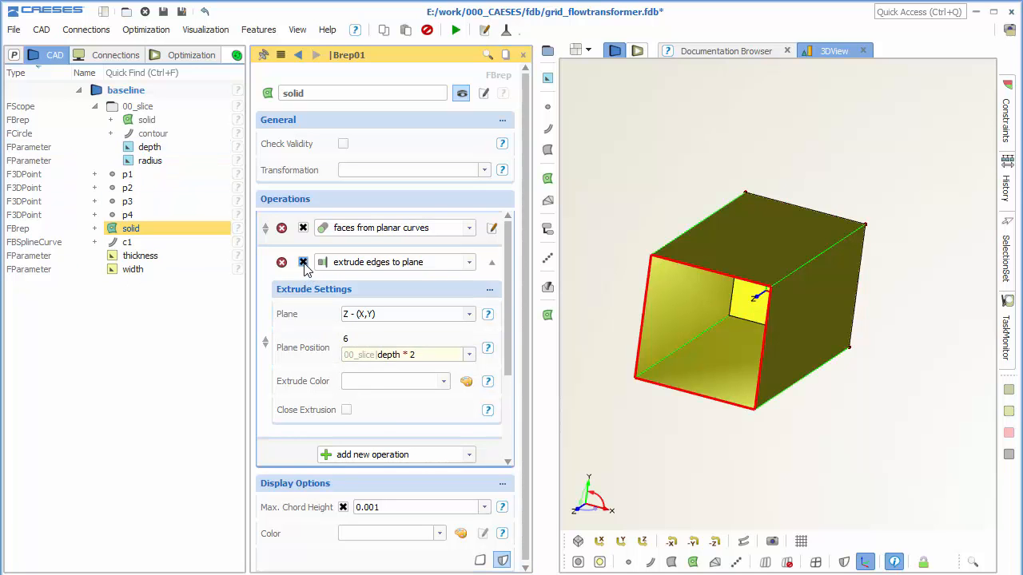
{"action": "left_click_drag", "start_coordinate": [834, 370], "coordinate": [807, 310]}
{"action": "left_click", "coordinate": [346, 410]}
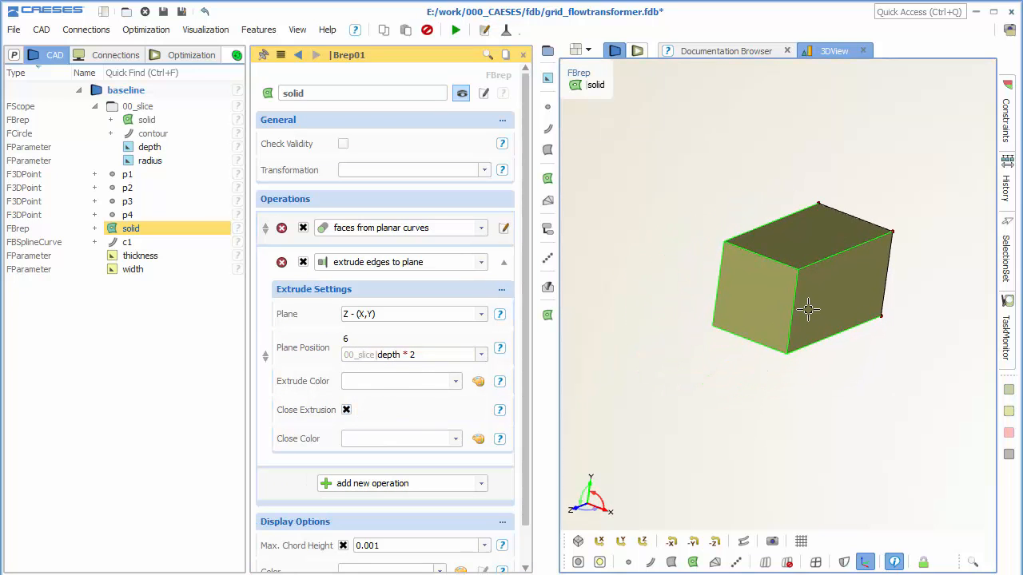
Group the points, square solid, curve c1 and the thickness and width parameters into a new scope named 01_element.
{"action": "left_click", "coordinate": [181, 175]}
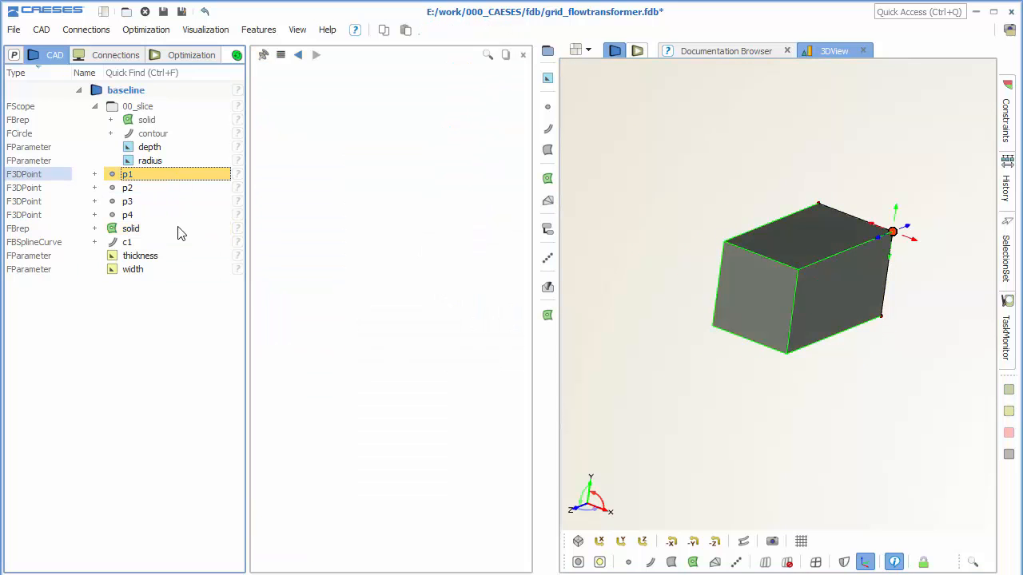
{"action": "left_click", "coordinate": [175, 277], "text": "shift"}
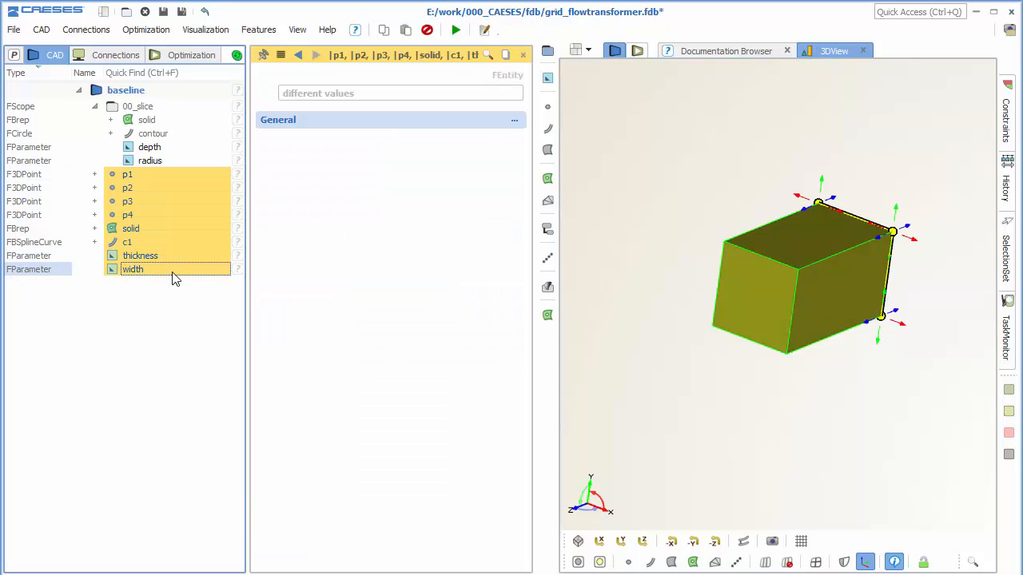
{"action": "left_click", "coordinate": [547, 52]}
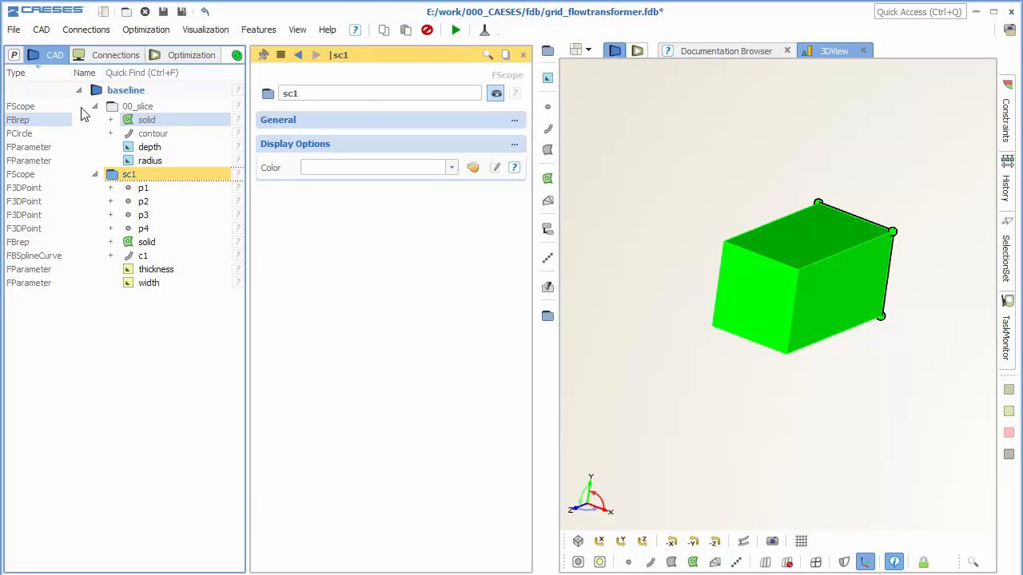
{"action": "left_click", "coordinate": [94, 106]}
{"action": "double_click", "coordinate": [308, 92]}
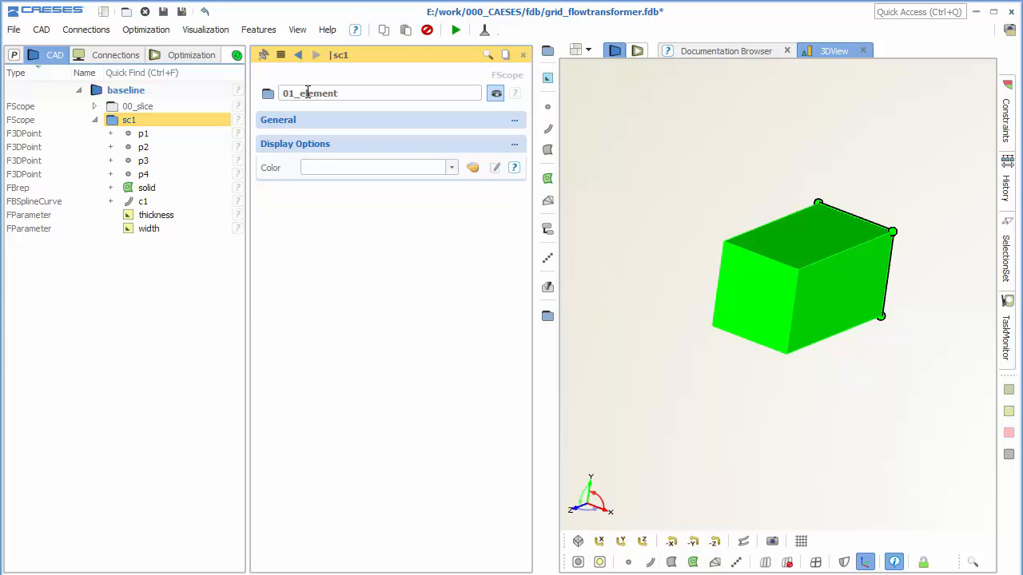
{"action": "key", "text": "Return"}
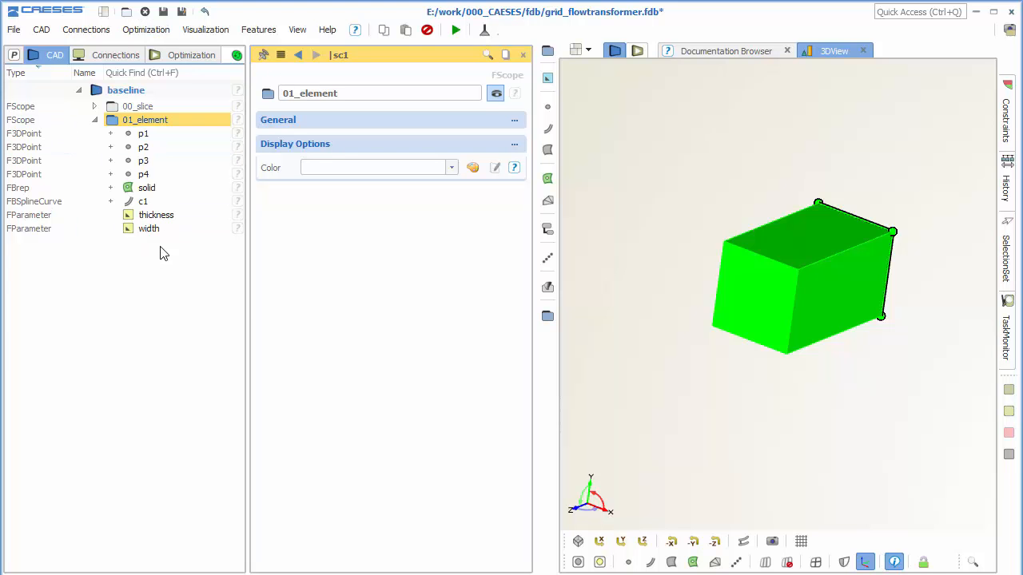
Show the 00_slice scope temporarily to compare the square element with the circular slice, and hide it again.
{"action": "left_click", "coordinate": [112, 106]}
{"action": "scroll", "coordinate": [769, 300], "scroll_direction": "down", "scroll_amount": 5}
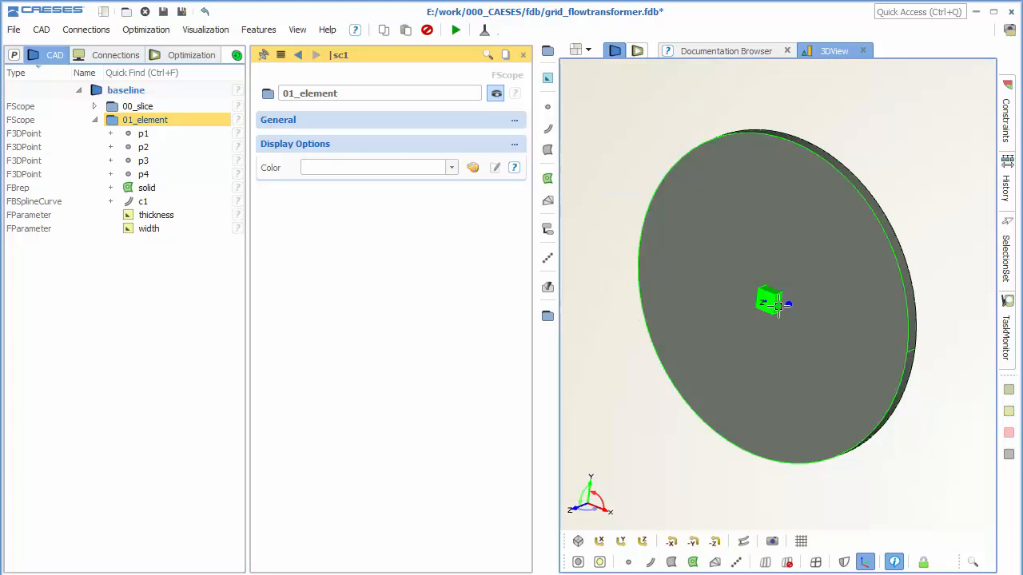
{"action": "mouse_move", "coordinate": [769, 301]}
{"action": "left_mouse_down"}
{"action": "mouse_move", "coordinate": [708, 306]}
{"action": "mouse_move", "coordinate": [735, 300]}
{"action": "mouse_move", "coordinate": [728, 308]}
{"action": "mouse_move", "coordinate": [769, 314]}
{"action": "mouse_move", "coordinate": [777, 302]}
{"action": "left_mouse_up"}
{"action": "scroll", "coordinate": [769, 299], "scroll_direction": "up", "scroll_amount": 3}
{"action": "scroll", "coordinate": [801, 318], "scroll_direction": "down", "scroll_amount": 1}
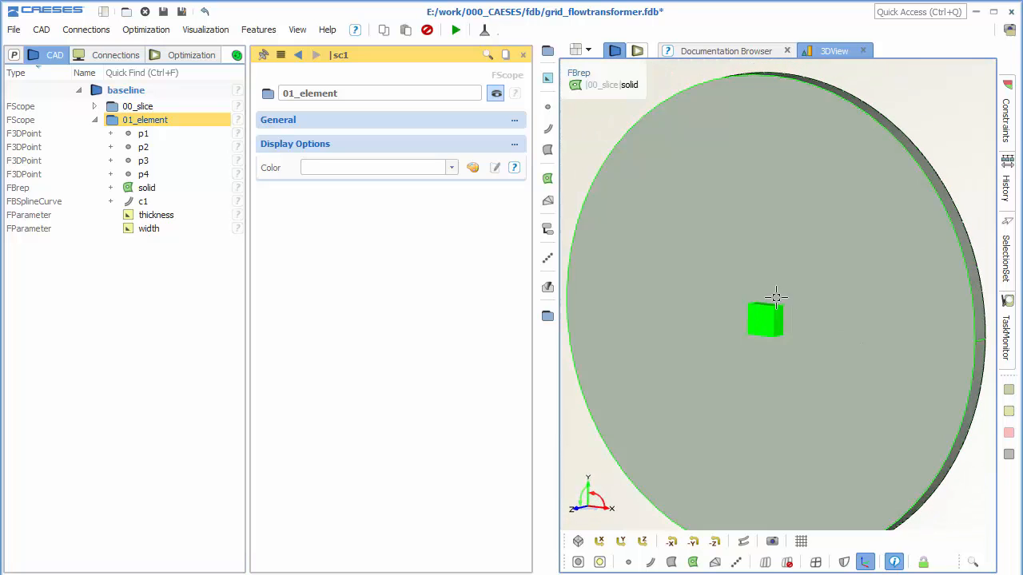
{"action": "left_click", "coordinate": [112, 107]}
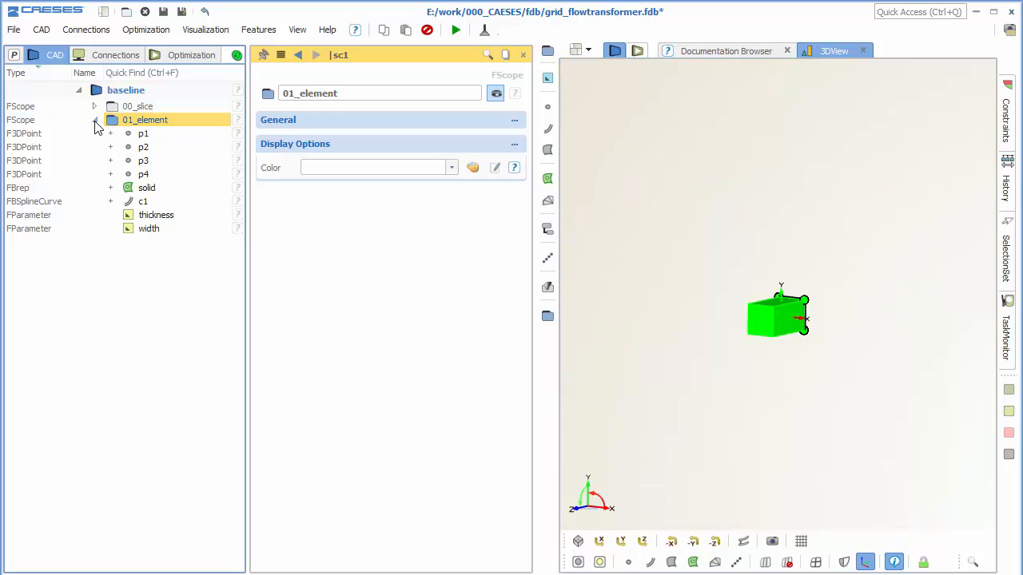
Create a new parameter named N at the top level, outside both scopes.
{"action": "left_click", "coordinate": [94, 120]}
{"action": "left_click", "coordinate": [152, 176]}
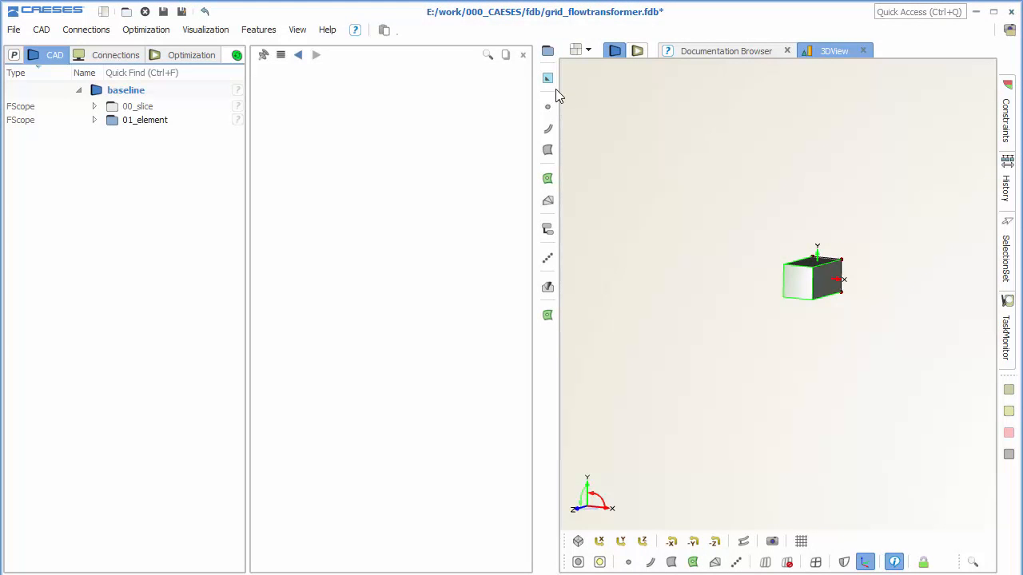
{"action": "left_click", "coordinate": [548, 78]}
{"action": "left_click", "coordinate": [596, 95]}
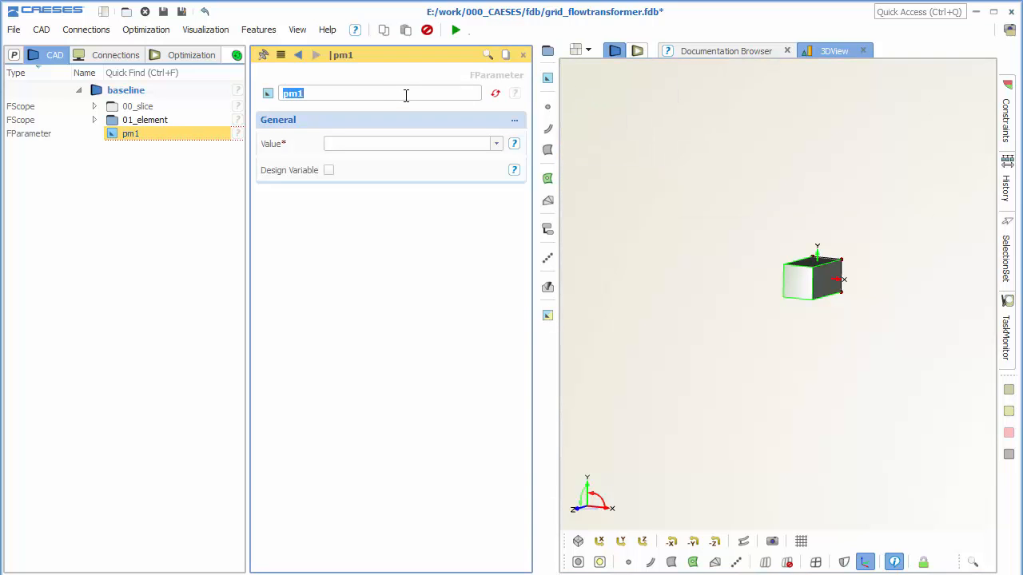
{"action": "type", "text": "N"}
{"action": "left_click", "coordinate": [356, 143]}
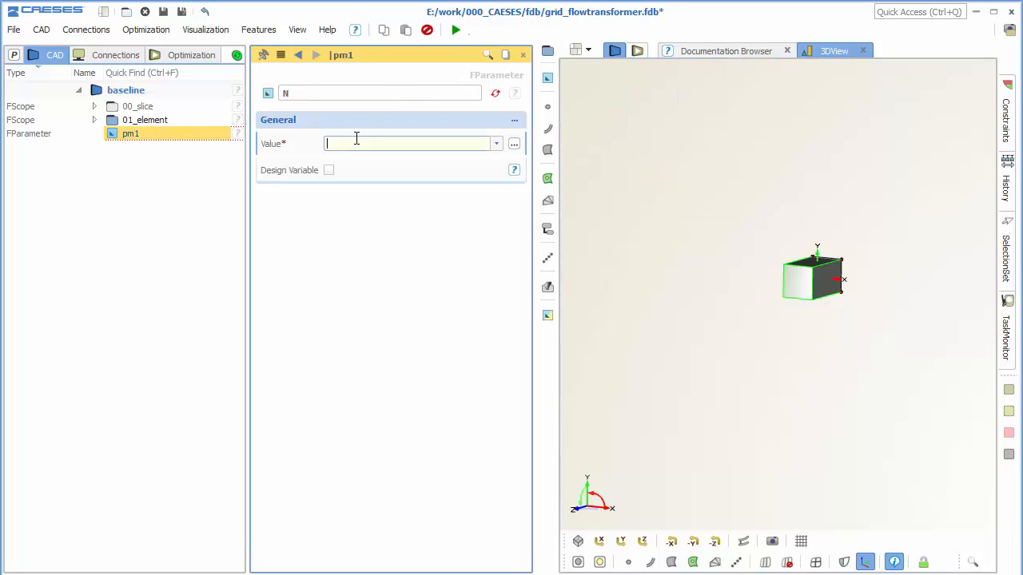
Set N's value to the slice radius / (element thickness + element width) + 2.
{"action": "left_click", "coordinate": [95, 120]}
{"action": "left_click", "coordinate": [94, 106]}
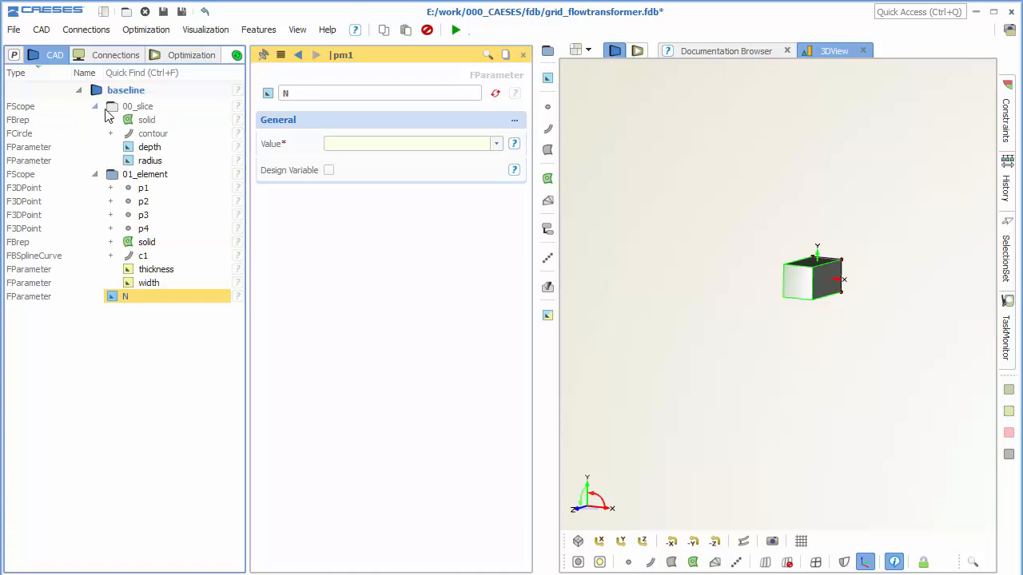
{"action": "left_click_drag", "start_coordinate": [154, 160], "coordinate": [343, 143]}
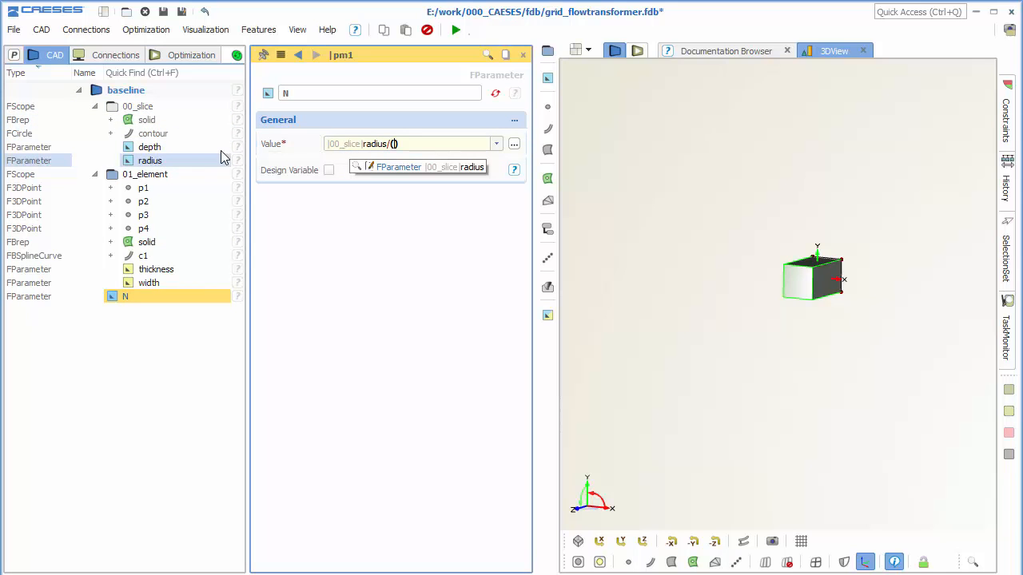
{"action": "left_click", "coordinate": [210, 269]}
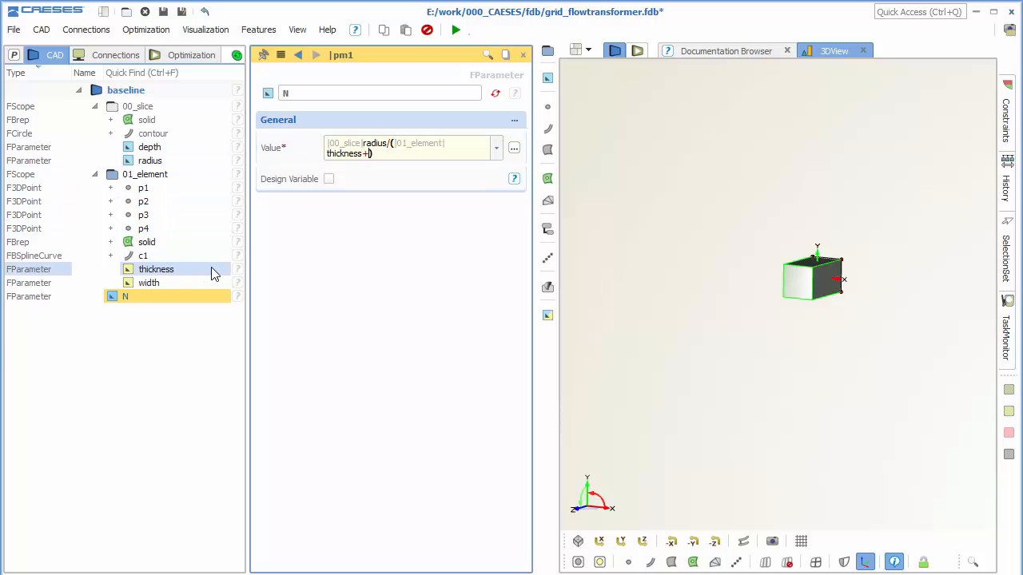
{"action": "type", "text": "+"}
{"action": "left_click", "coordinate": [215, 280]}
{"action": "type", "text": ")+2"}
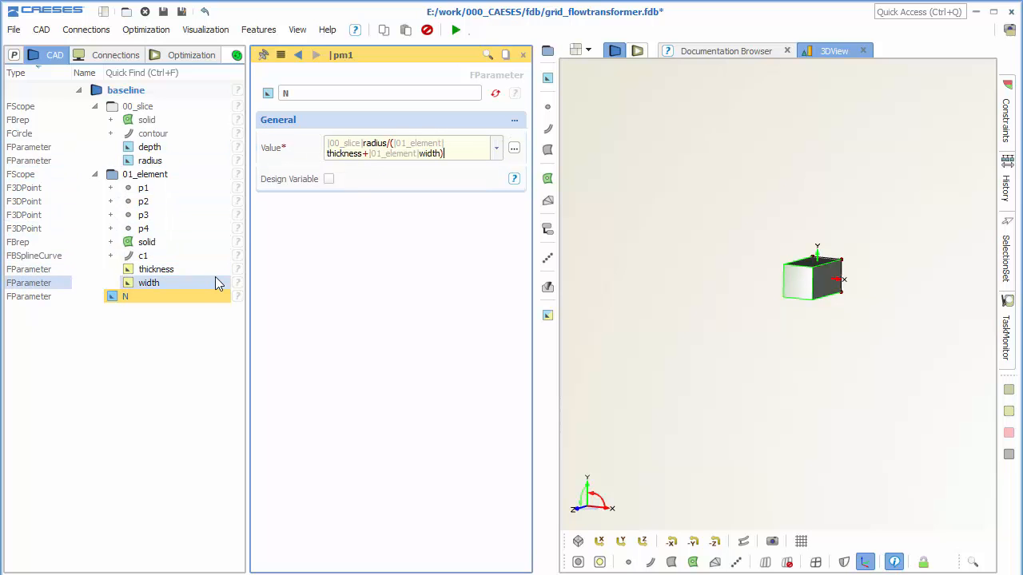
{"action": "key", "text": "Return"}
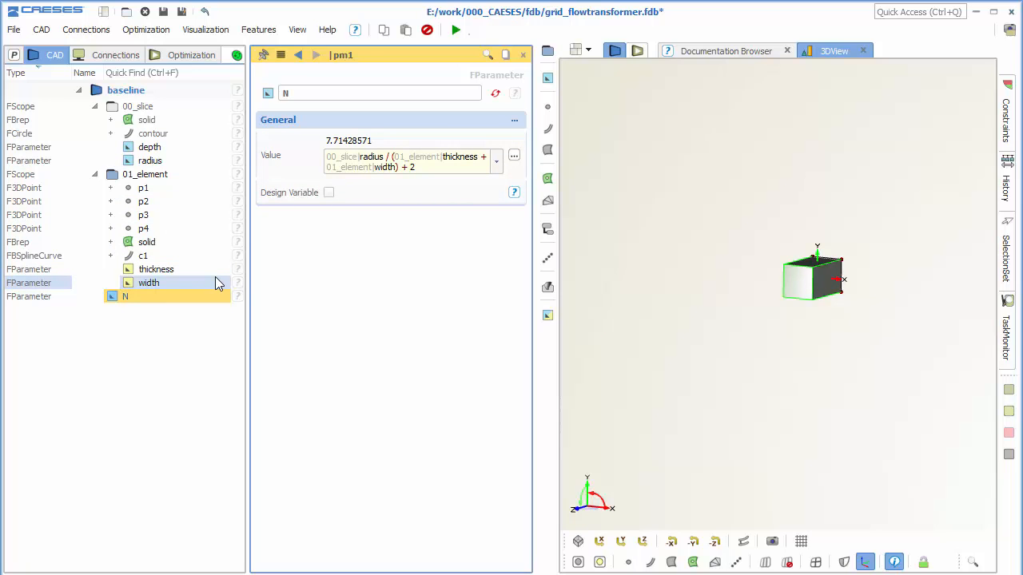
Create another top-level parameter named singlewidth.
{"action": "left_click", "coordinate": [192, 354]}
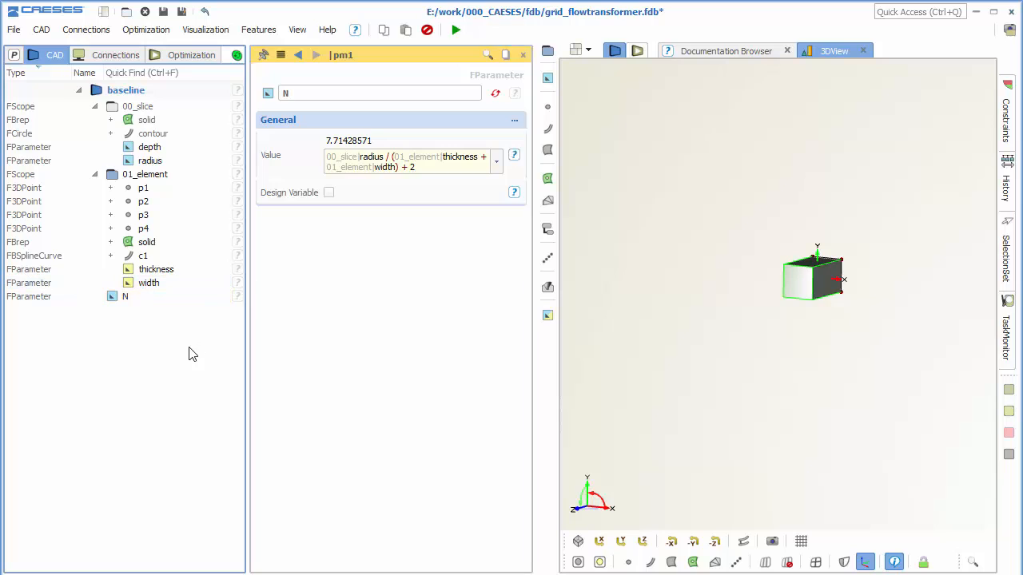
{"action": "left_click", "coordinate": [547, 79]}
{"action": "left_click", "coordinate": [573, 95]}
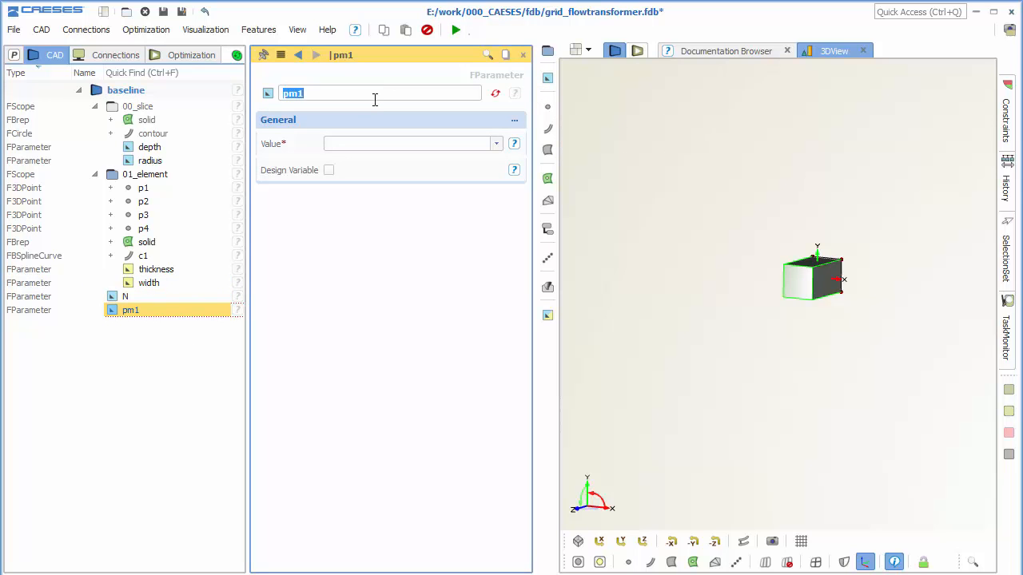
{"action": "type", "text": "siu"}
{"action": "left_click", "coordinate": [363, 142]}
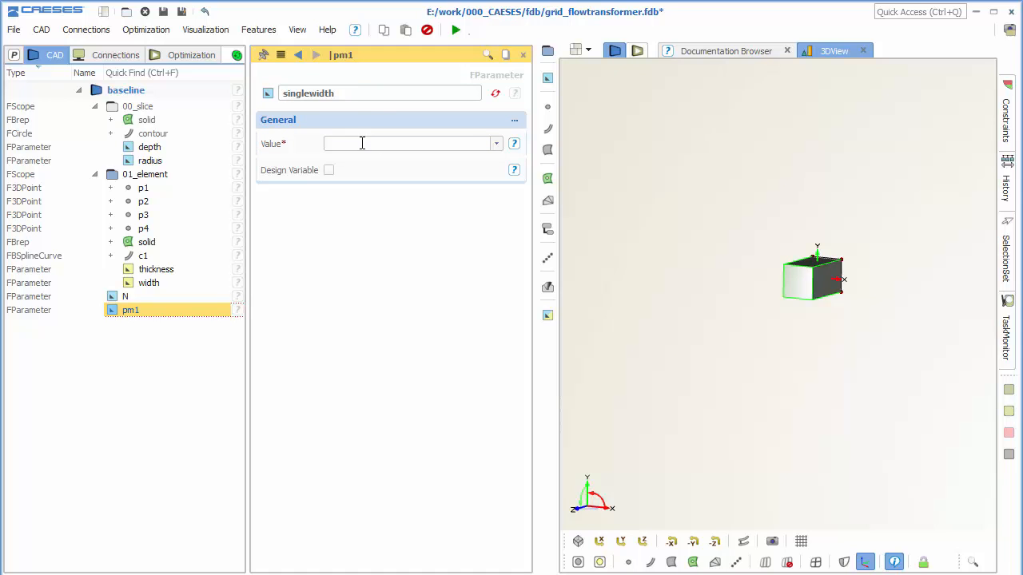
Set singlewidth's value to the element's thickness + width.
{"action": "left_click", "coordinate": [198, 275]}
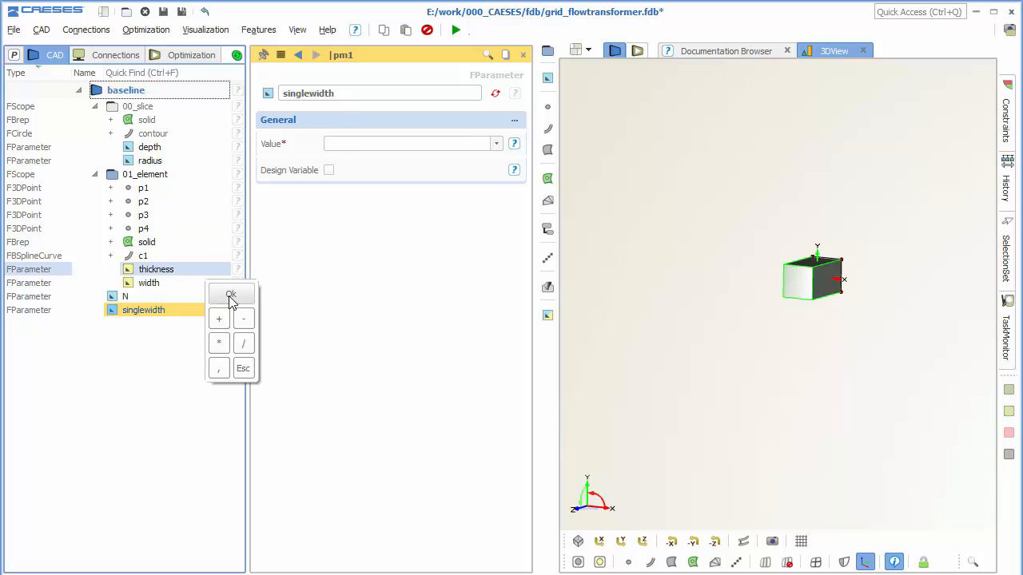
{"action": "left_click", "coordinate": [230, 294]}
{"action": "left_click_drag", "start_coordinate": [156, 269], "coordinate": [375, 146]}
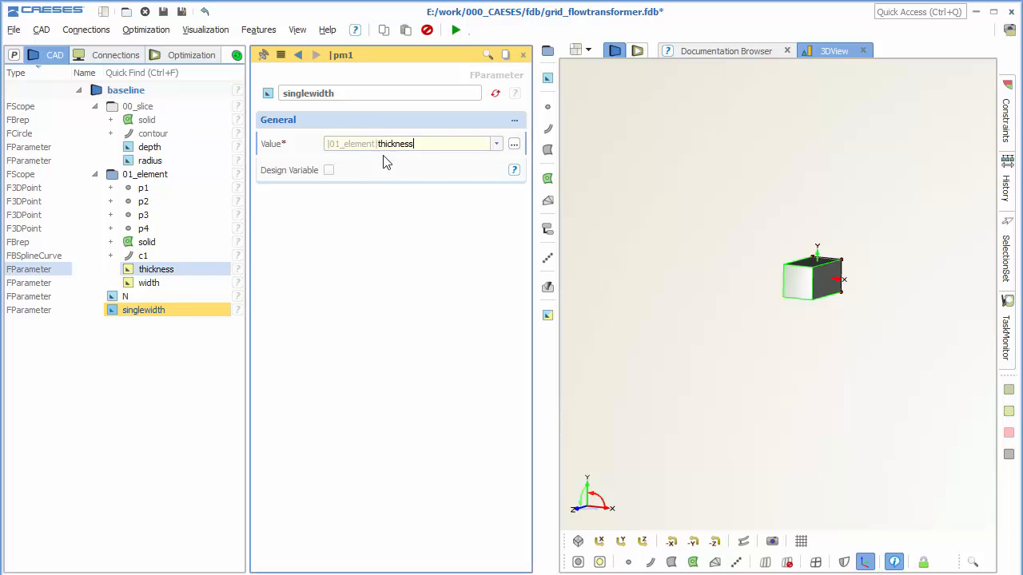
{"action": "left_click", "coordinate": [206, 285]}
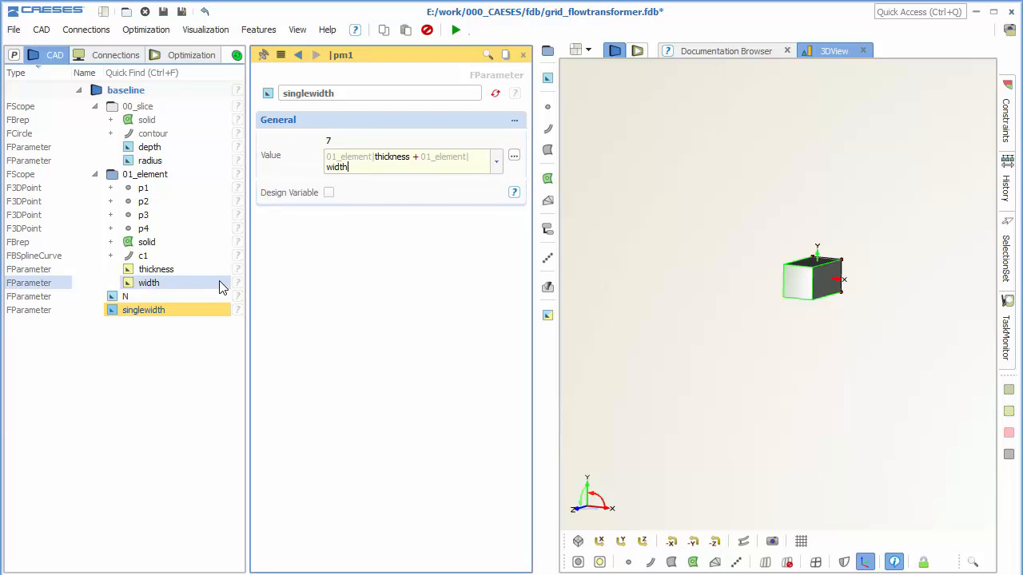
{"action": "left_click", "coordinate": [162, 370]}
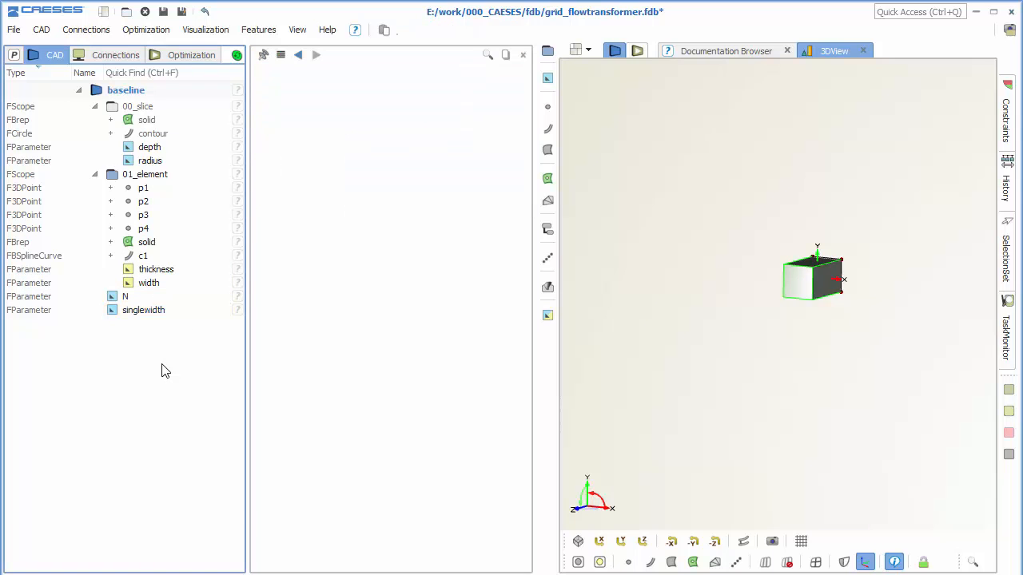
Collapse the slice and element scopes and create a patternInXY feature from the user directory's feature definitions.
{"action": "left_click", "coordinate": [95, 107]}
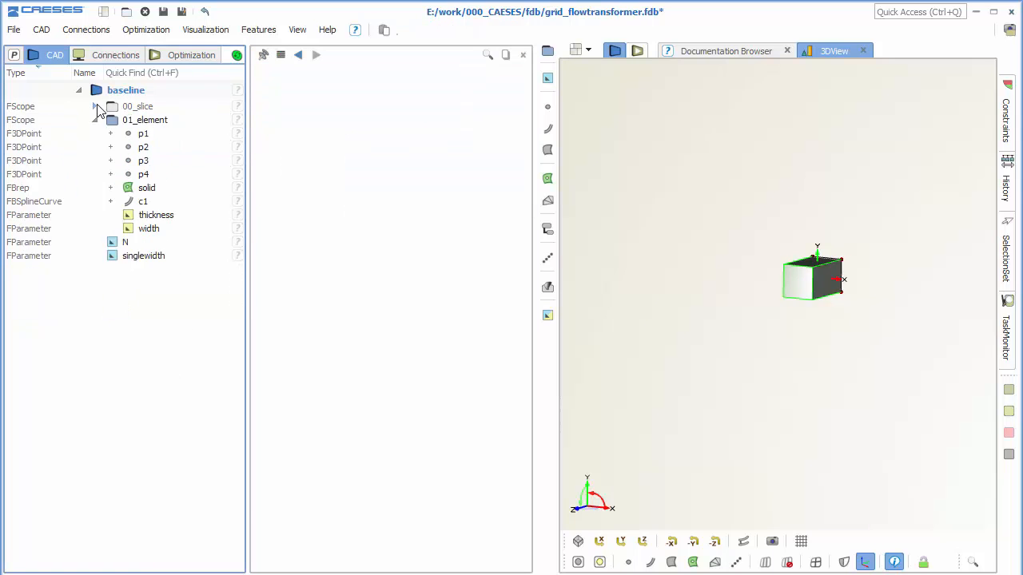
{"action": "left_click", "coordinate": [95, 121]}
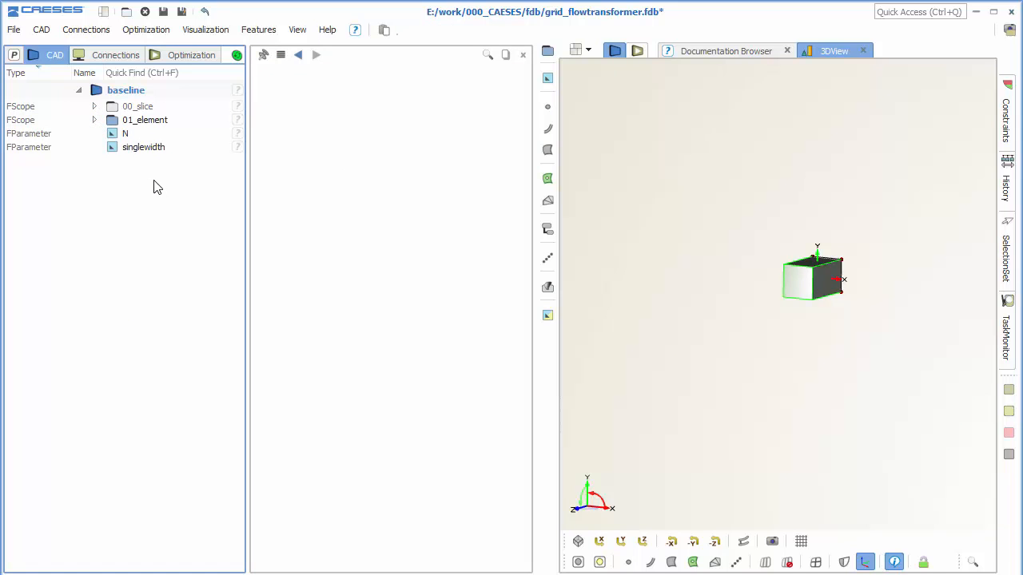
{"action": "left_click", "coordinate": [255, 30]}
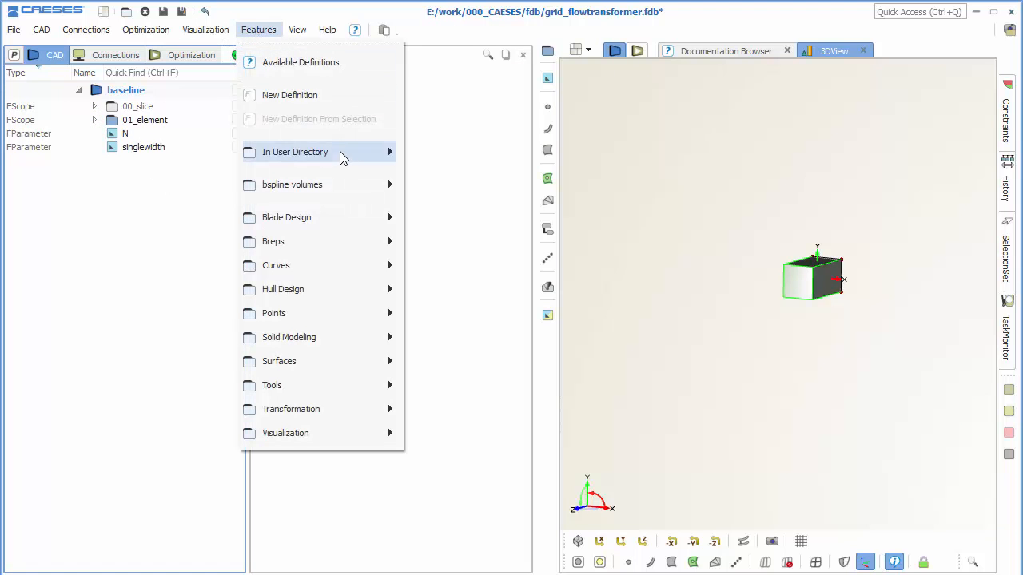
{"action": "mouse_move", "coordinate": [374, 157]}
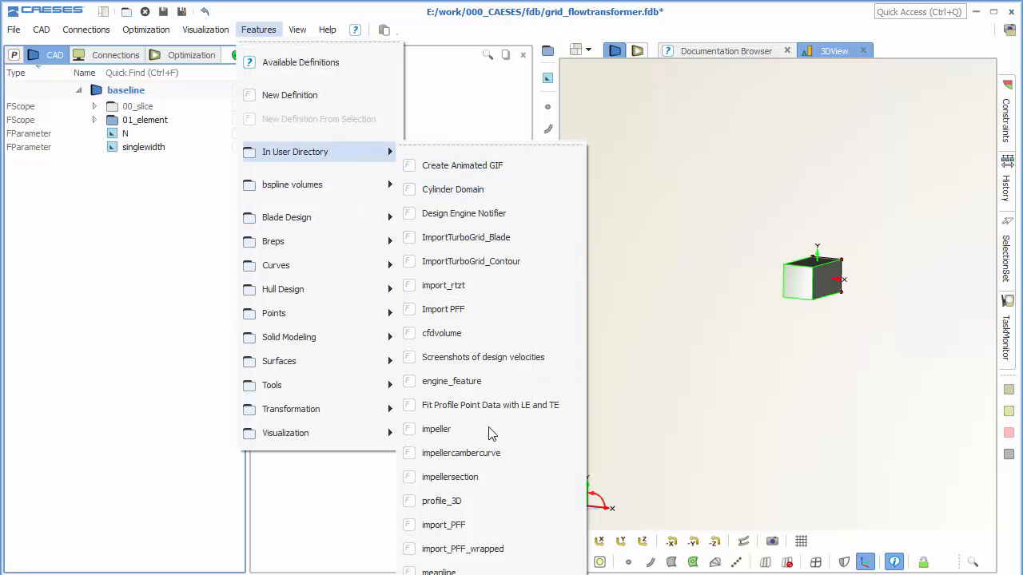
{"action": "left_click", "coordinate": [447, 570]}
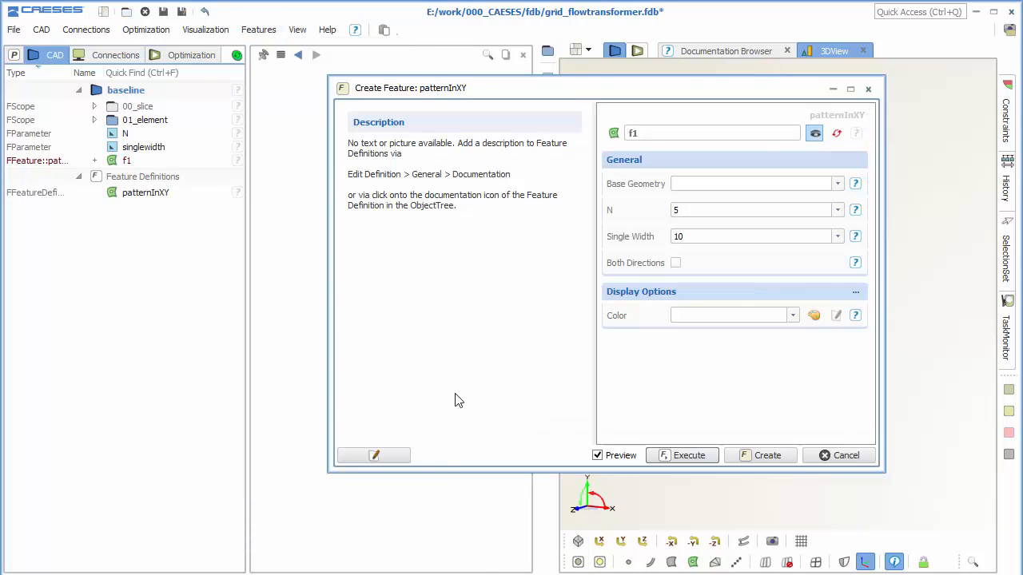
{"action": "left_click", "coordinate": [741, 454]}
Use the element solid as the pattern's base geometry, with N set to the parameter N and Single Width to singlewidth.
{"action": "left_click", "coordinate": [429, 144]}
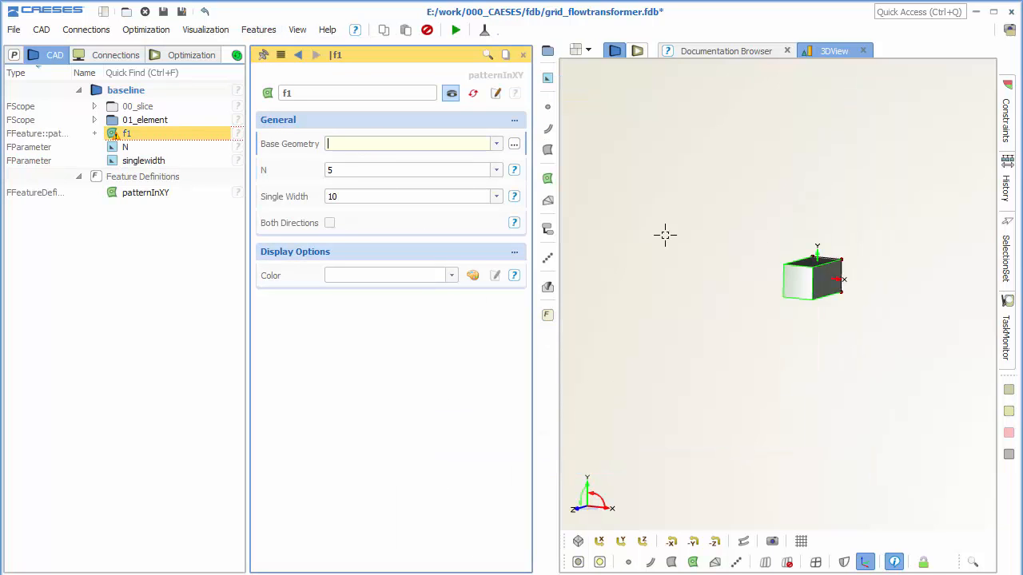
{"action": "left_click", "coordinate": [797, 281]}
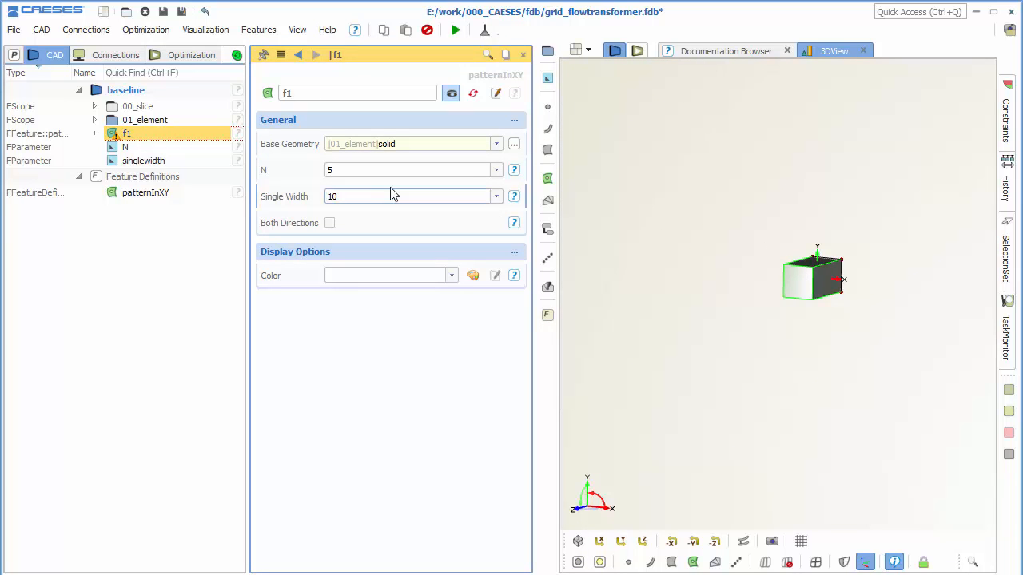
{"action": "left_click", "coordinate": [356, 173]}
{"action": "type", "text": "N"}
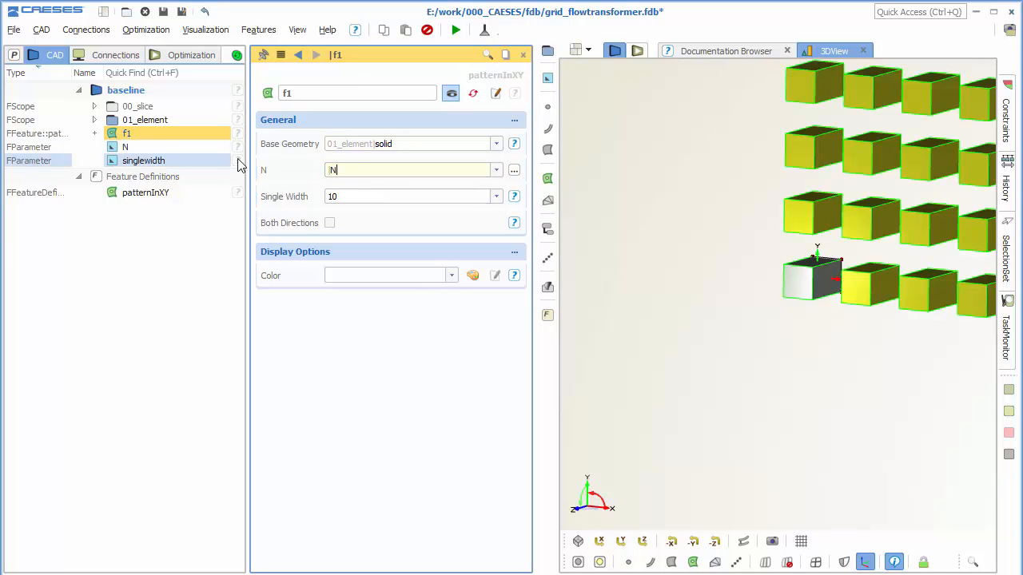
{"action": "key", "text": "Return"}
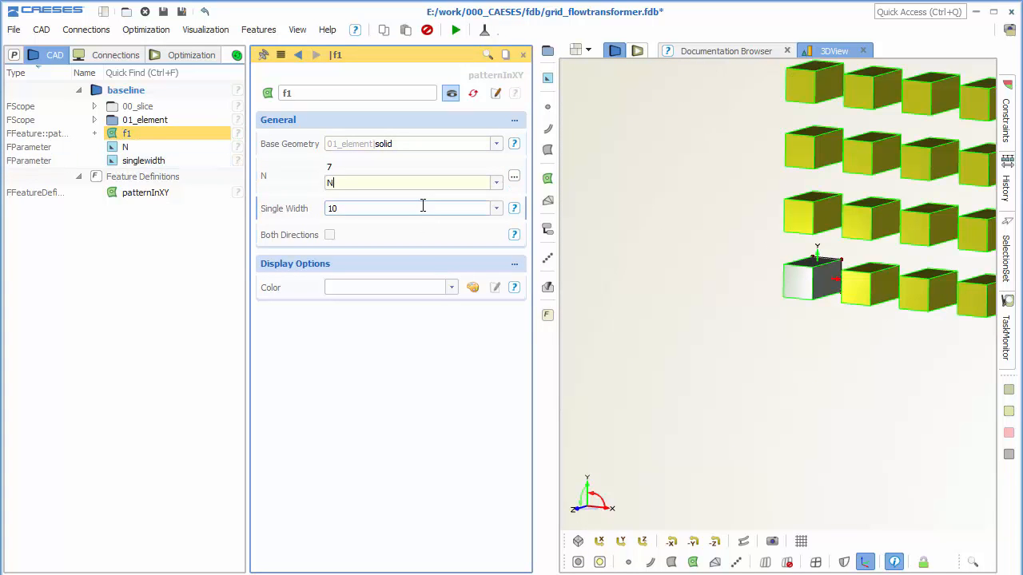
{"action": "type", "text": "singlewidth"}
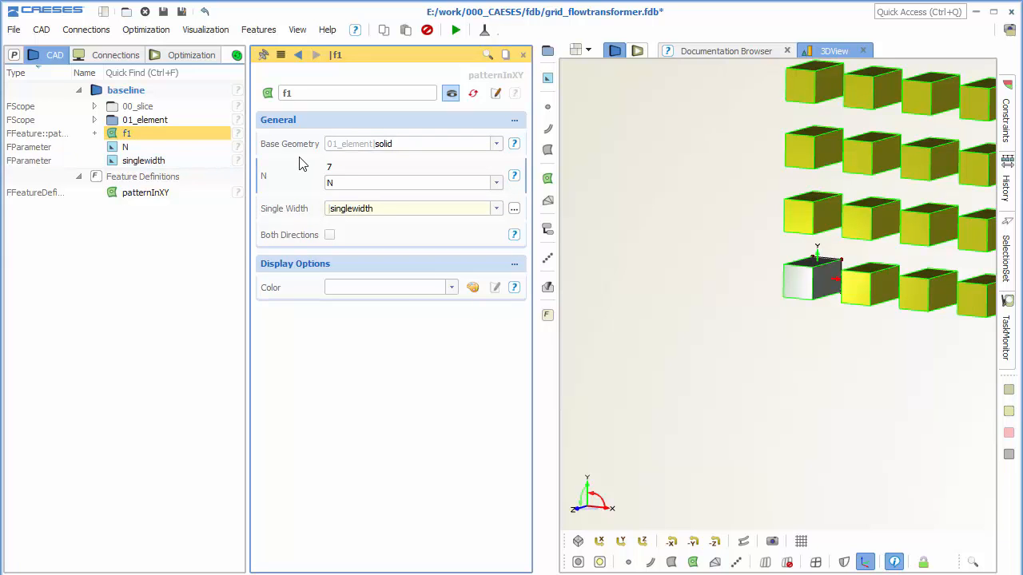
{"action": "key", "text": "Return"}
Extend the XY pattern in both directions around the base element.
{"action": "scroll", "coordinate": [795, 380], "scroll_direction": "down", "scroll_amount": 6}
{"action": "right_click_drag", "start_coordinate": [795, 380], "coordinate": [728, 362]}
{"action": "scroll", "coordinate": [729, 362], "scroll_direction": "up", "scroll_amount": 2}
{"action": "scroll", "coordinate": [729, 362], "scroll_direction": "up", "scroll_amount": 5}
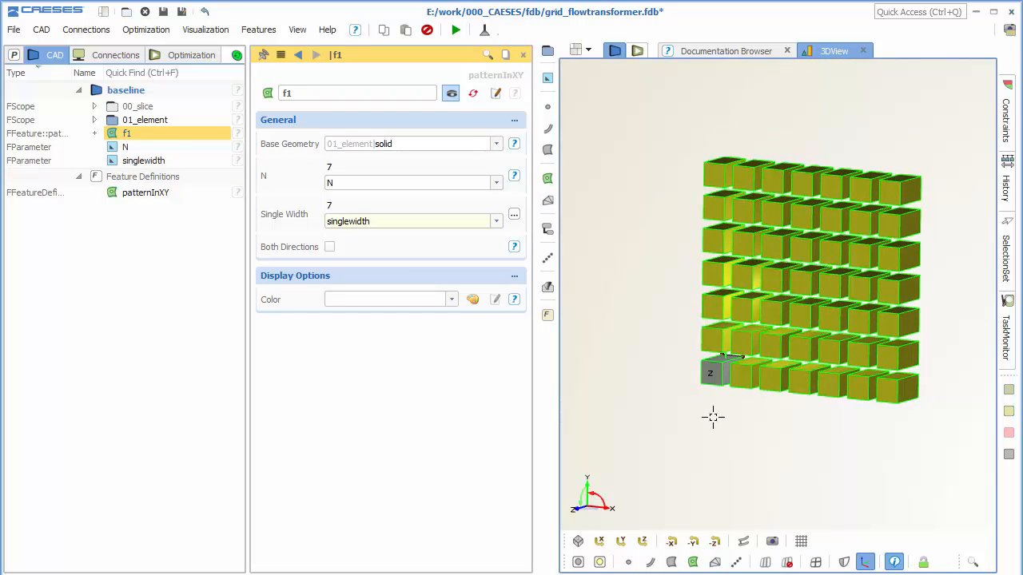
{"action": "right_click_drag", "start_coordinate": [684, 420], "coordinate": [681, 419]}
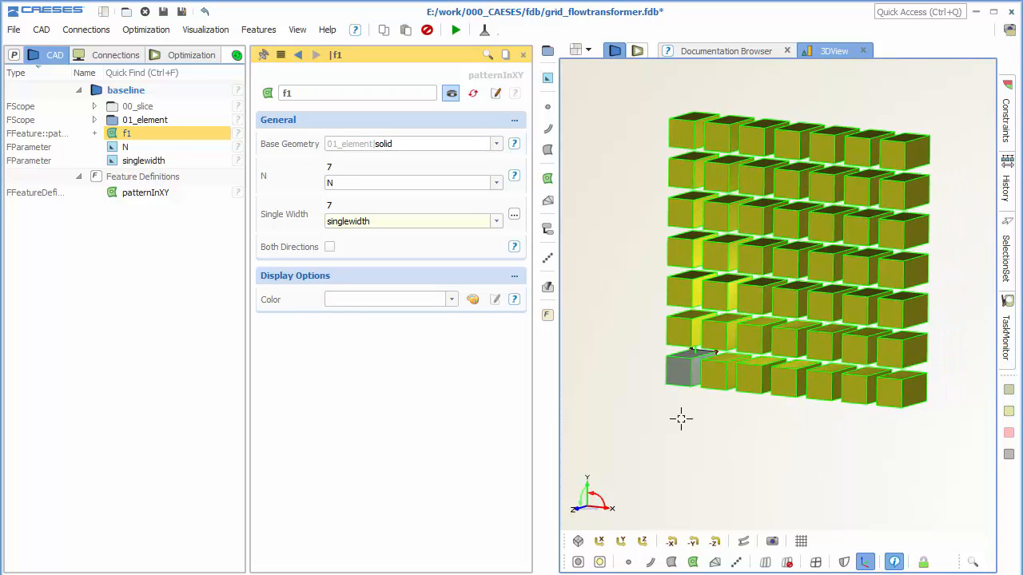
{"action": "left_click", "coordinate": [330, 248]}
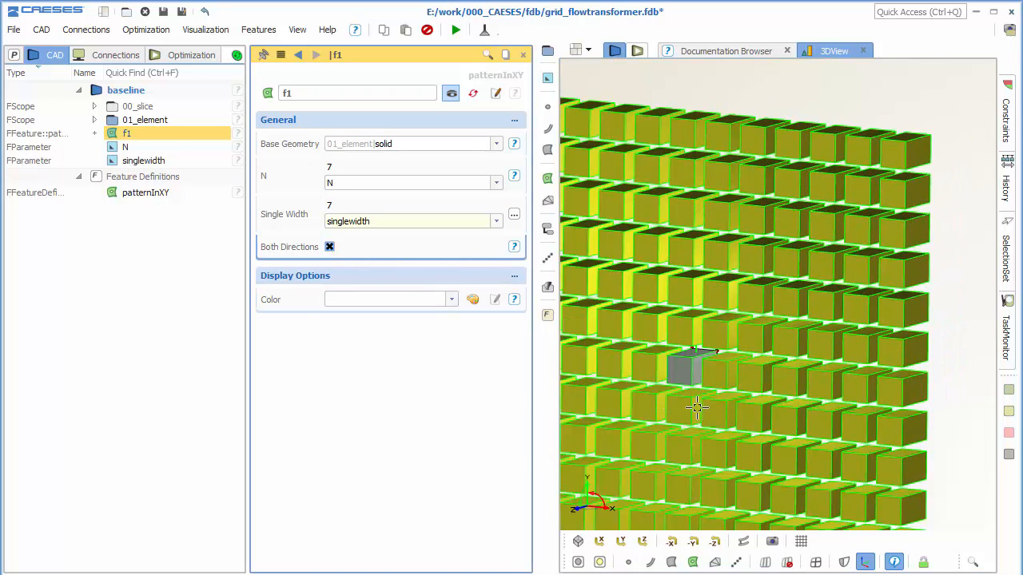
{"action": "scroll", "coordinate": [687, 374], "scroll_direction": "down", "scroll_amount": 3}
{"action": "right_click_drag", "start_coordinate": [808, 305], "coordinate": [795, 302]}
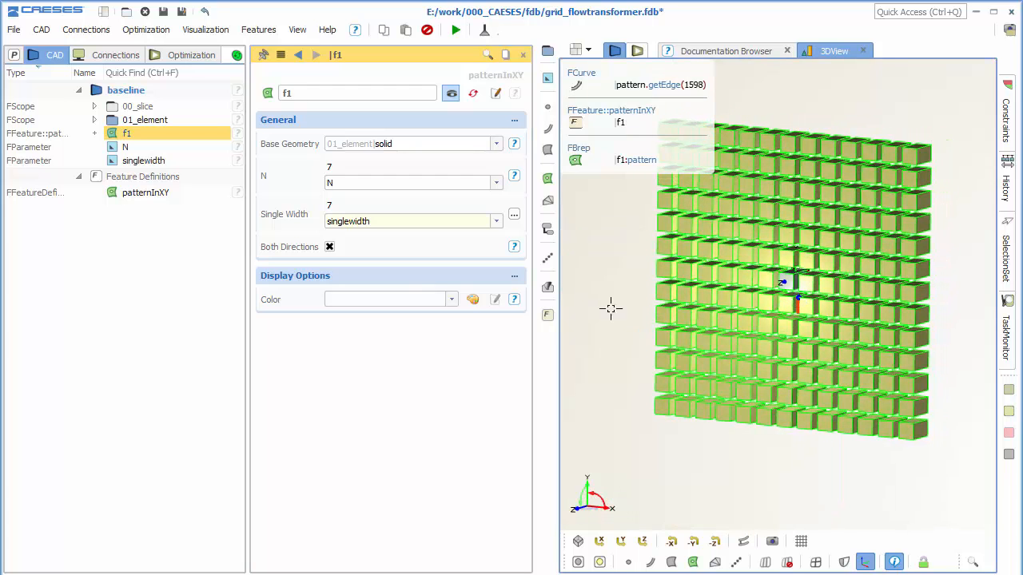
{"action": "left_click", "coordinate": [329, 249]}
{"action": "left_click", "coordinate": [329, 248]}
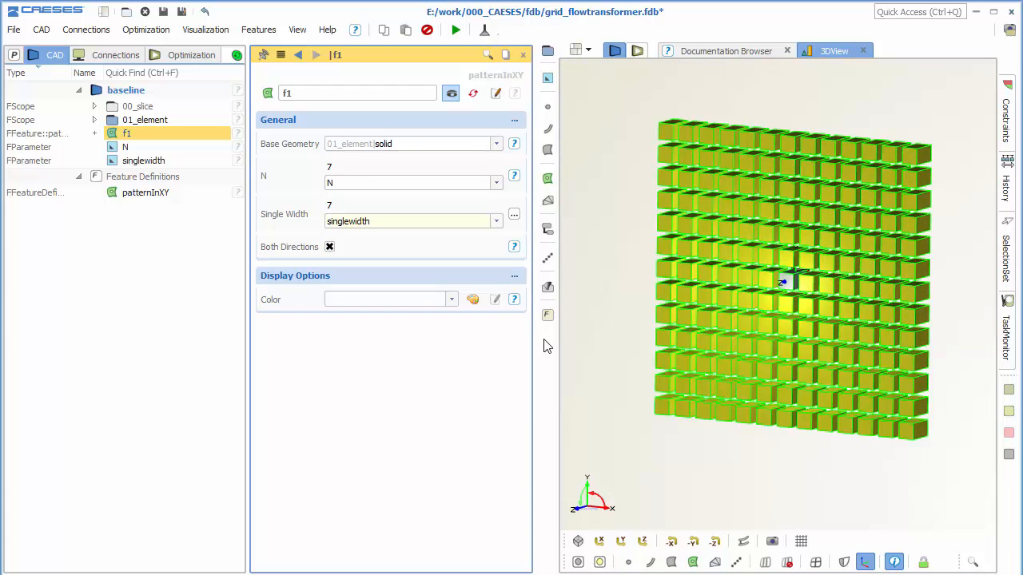
{"action": "left_click", "coordinate": [576, 340]}
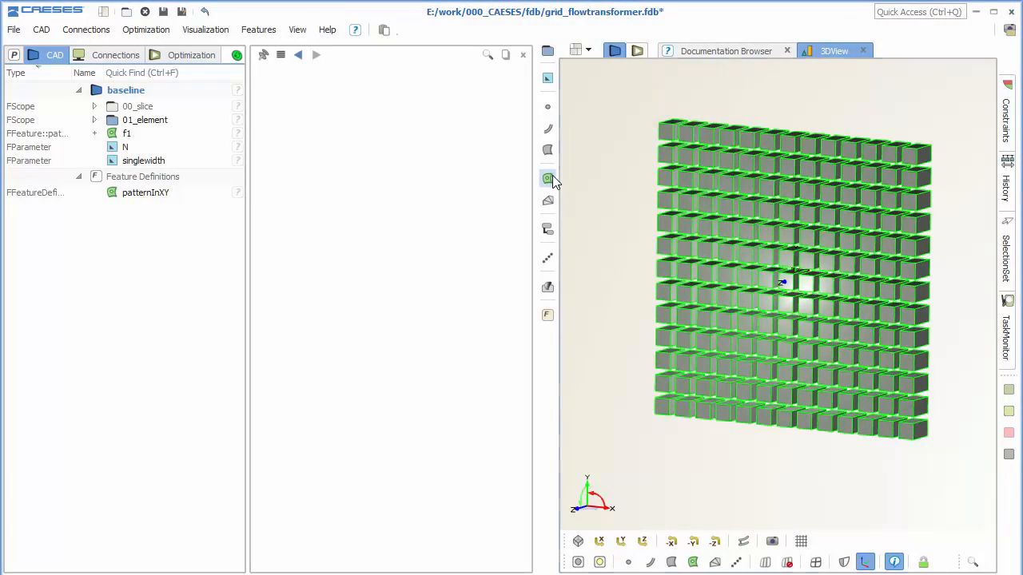
Create a new top-level Brep with the solid from 00_slice as its source.
{"action": "left_click", "coordinate": [552, 177]}
{"action": "left_click", "coordinate": [596, 186]}
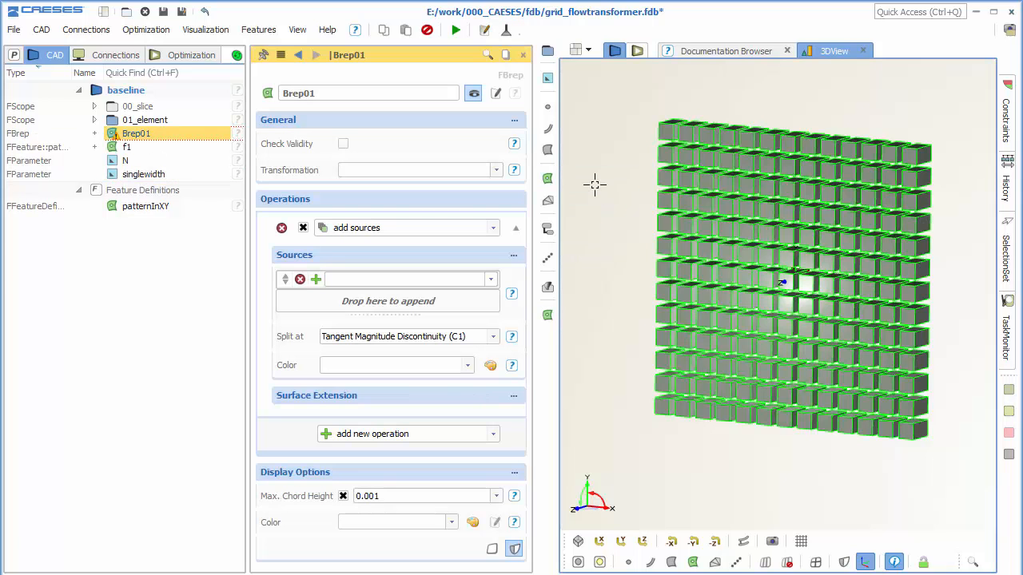
{"action": "left_click", "coordinate": [381, 279]}
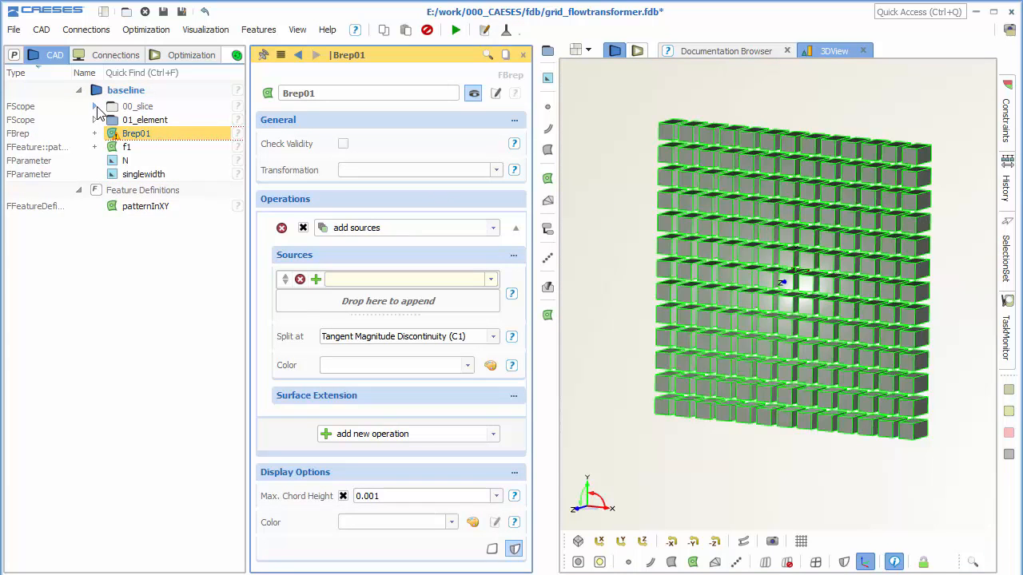
{"action": "left_click", "coordinate": [96, 106]}
{"action": "left_click", "coordinate": [167, 126]}
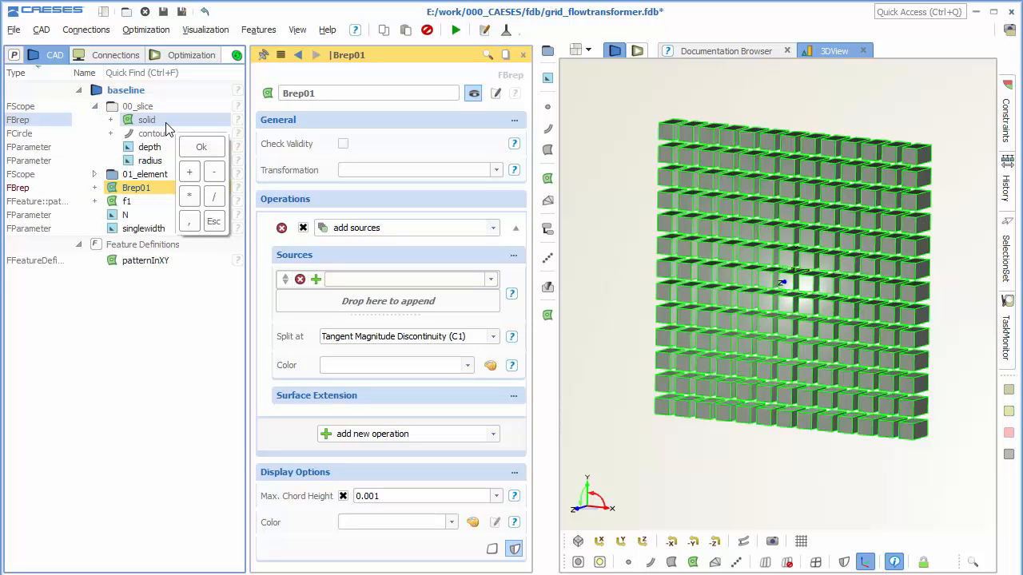
{"action": "left_click", "coordinate": [344, 279]}
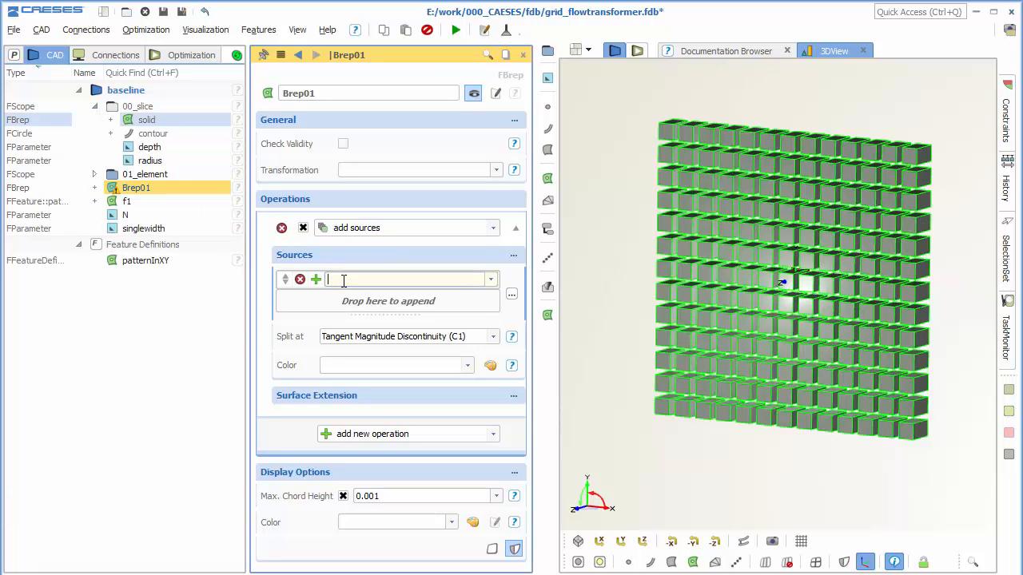
{"action": "left_click", "coordinate": [172, 122]}
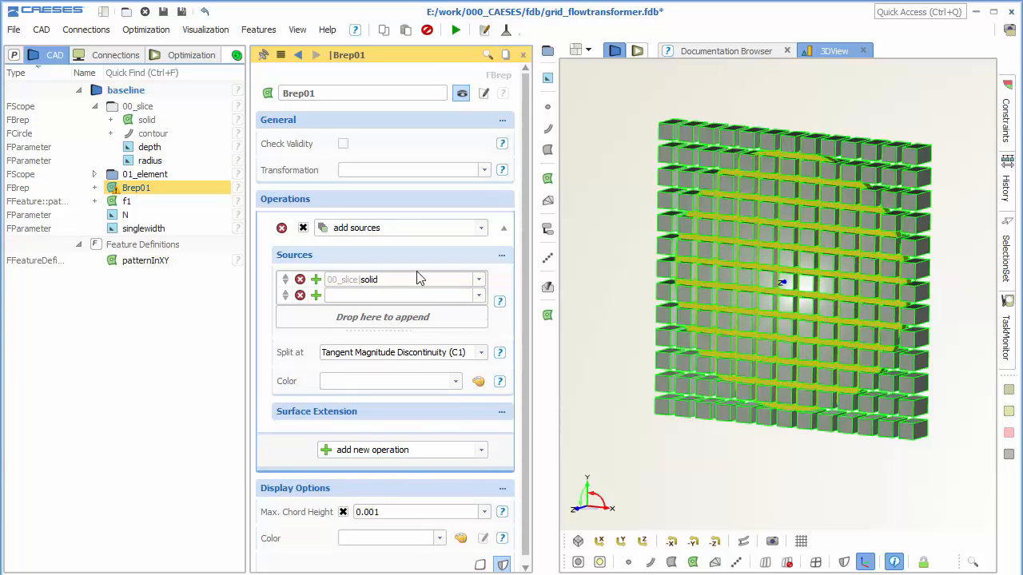
Hide the pattern feature f1 and add a boolean operation to the new Brep with f1 as its source.
{"action": "left_click", "coordinate": [508, 229]}
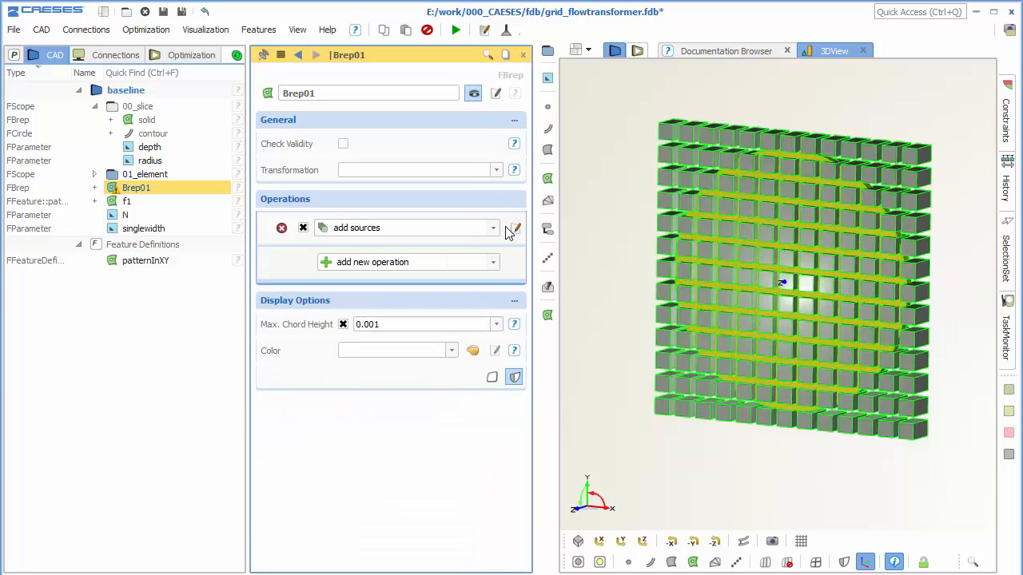
{"action": "left_click", "coordinate": [461, 264]}
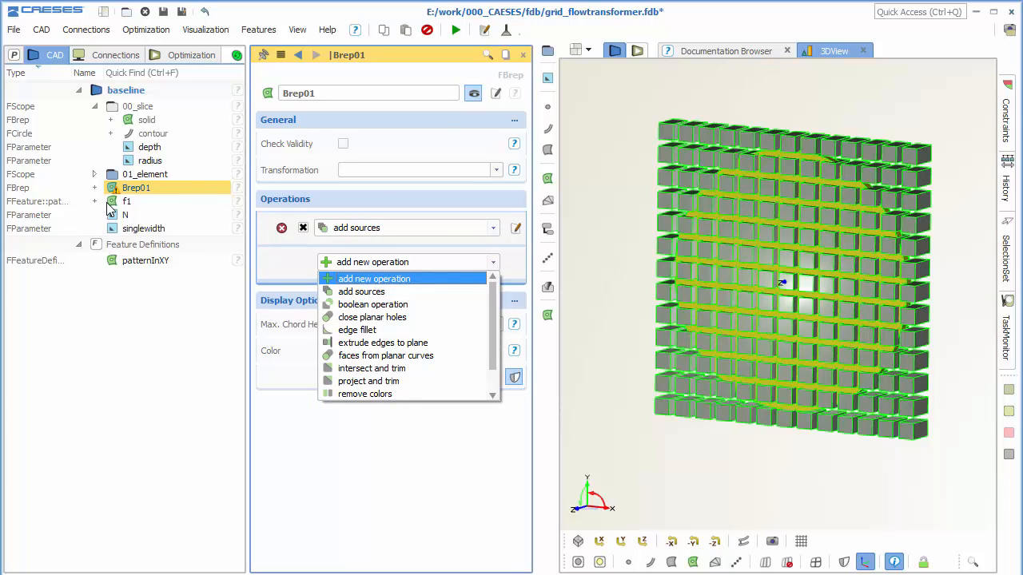
{"action": "left_click", "coordinate": [107, 203]}
{"action": "left_click", "coordinate": [424, 264]}
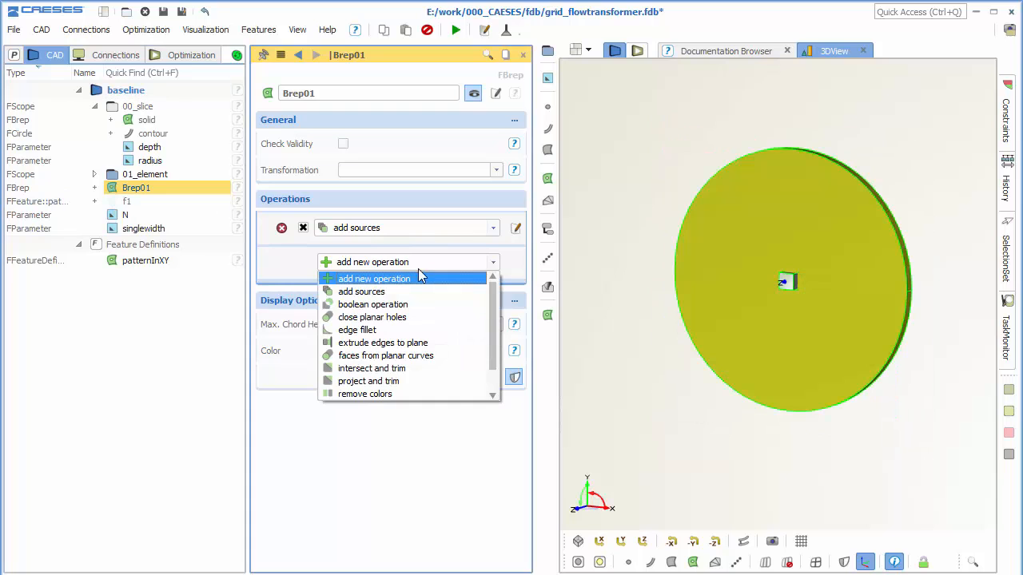
{"action": "left_click", "coordinate": [400, 304]}
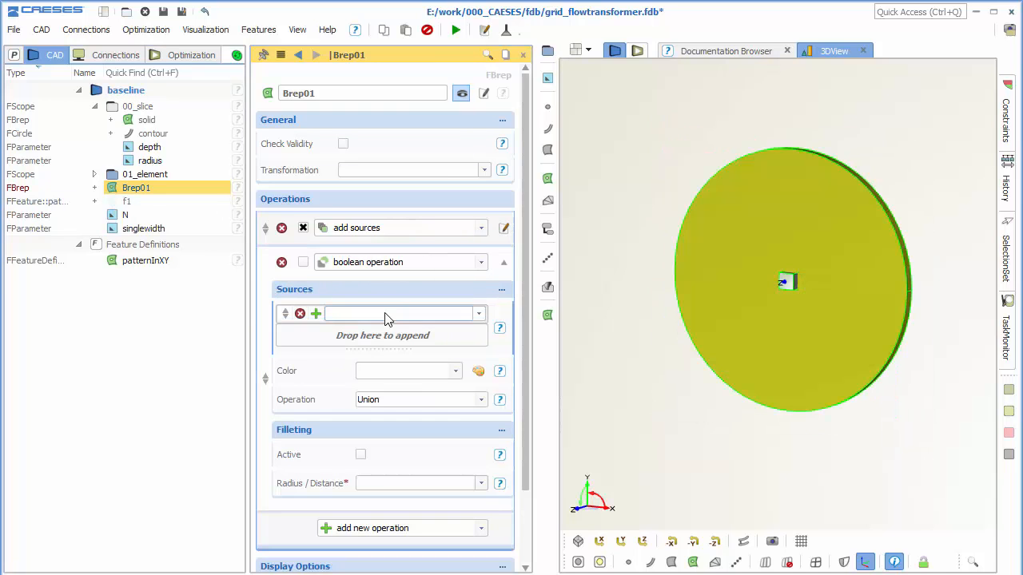
{"action": "left_click", "coordinate": [387, 315]}
{"action": "type", "text": "f"}
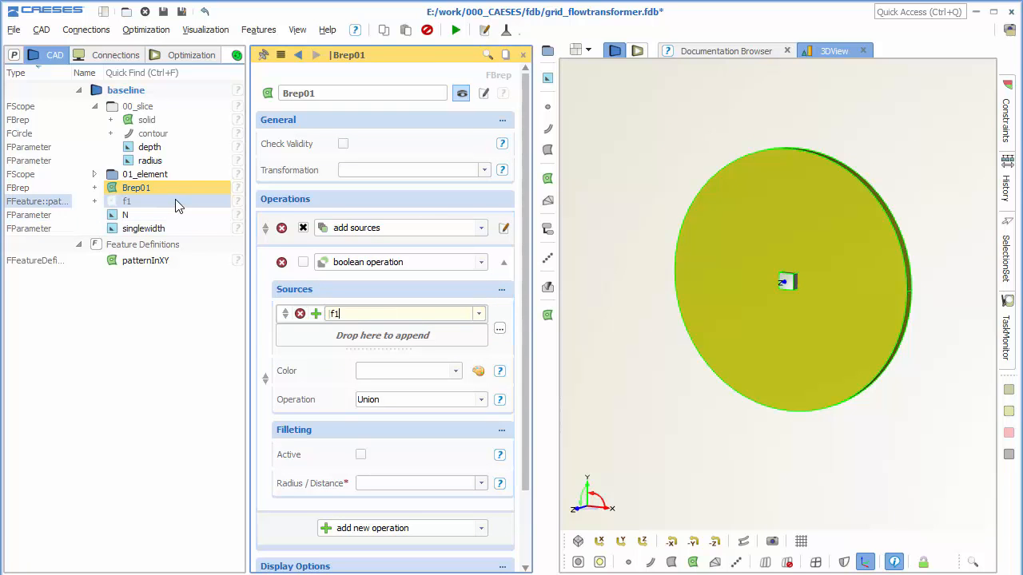
{"action": "type", "text": "1"}
{"action": "left_click", "coordinate": [411, 336]}
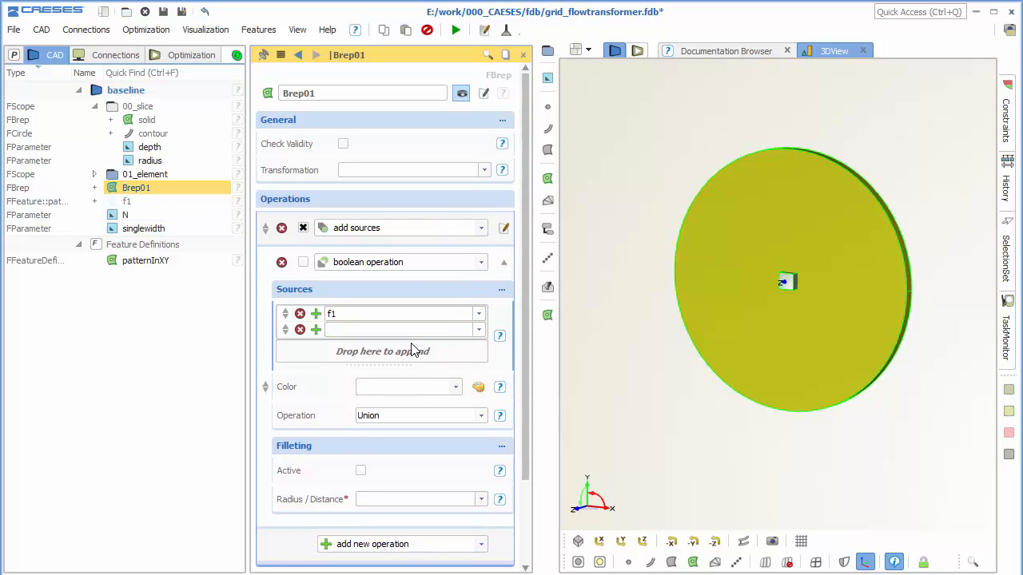
Set the boolean operation type to Difference and activate it to cut the pattern out of the slice.
{"action": "left_click", "coordinate": [387, 416]}
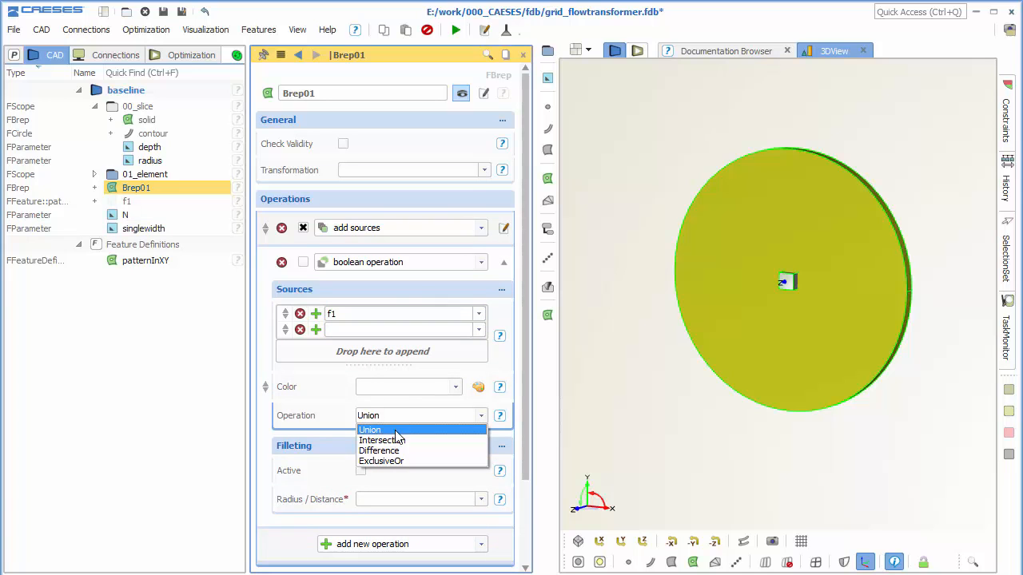
{"action": "left_click", "coordinate": [397, 450]}
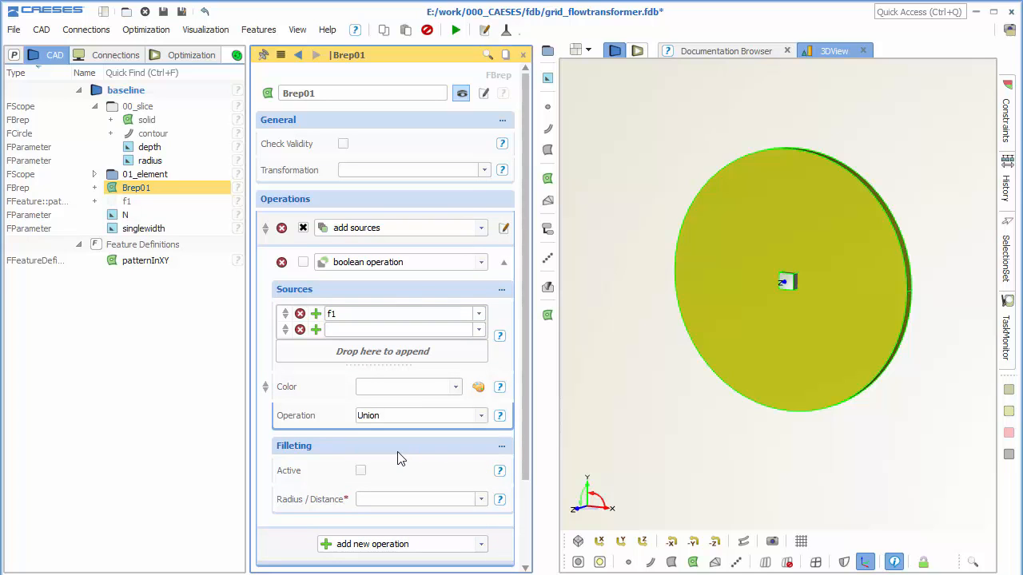
{"action": "left_click", "coordinate": [302, 263]}
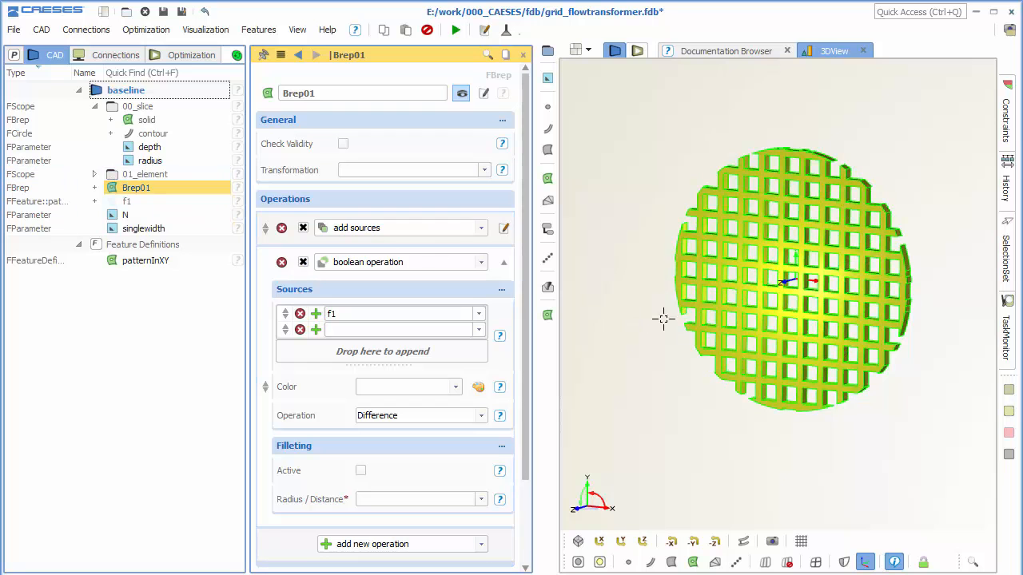
View the grid along the Z axis and set the element's thickness parameter to 3.
{"action": "middle_click_drag", "start_coordinate": [728, 323], "coordinate": [693, 345]}
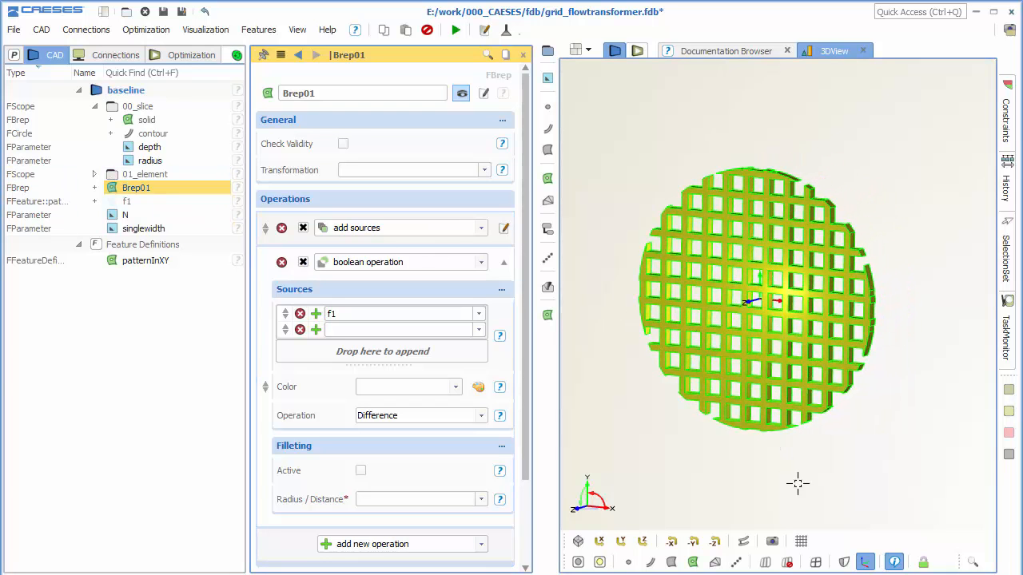
{"action": "left_click", "coordinate": [641, 541]}
{"action": "scroll", "coordinate": [784, 379], "scroll_direction": "up", "scroll_amount": 3}
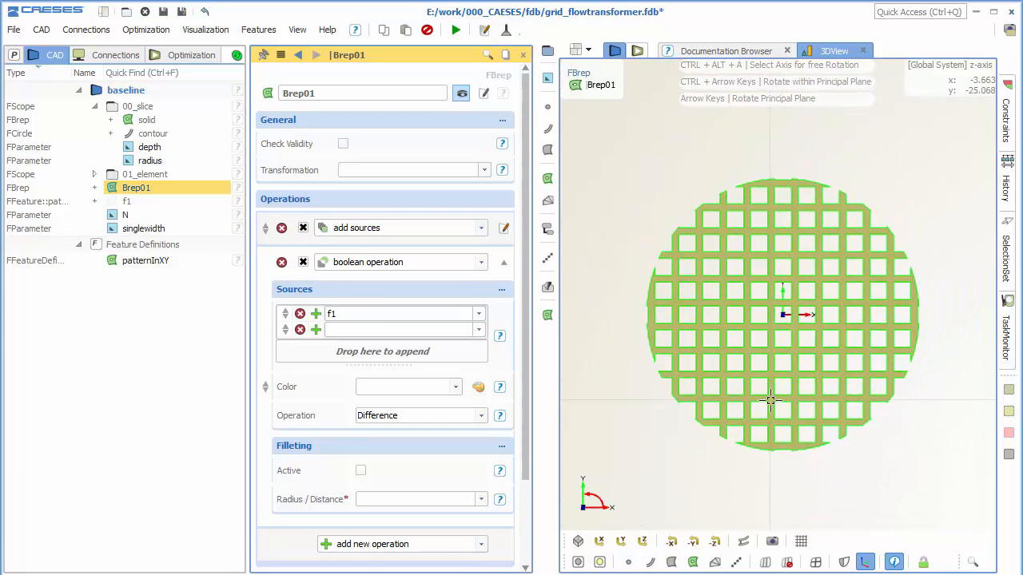
{"action": "double_click", "coordinate": [156, 177]}
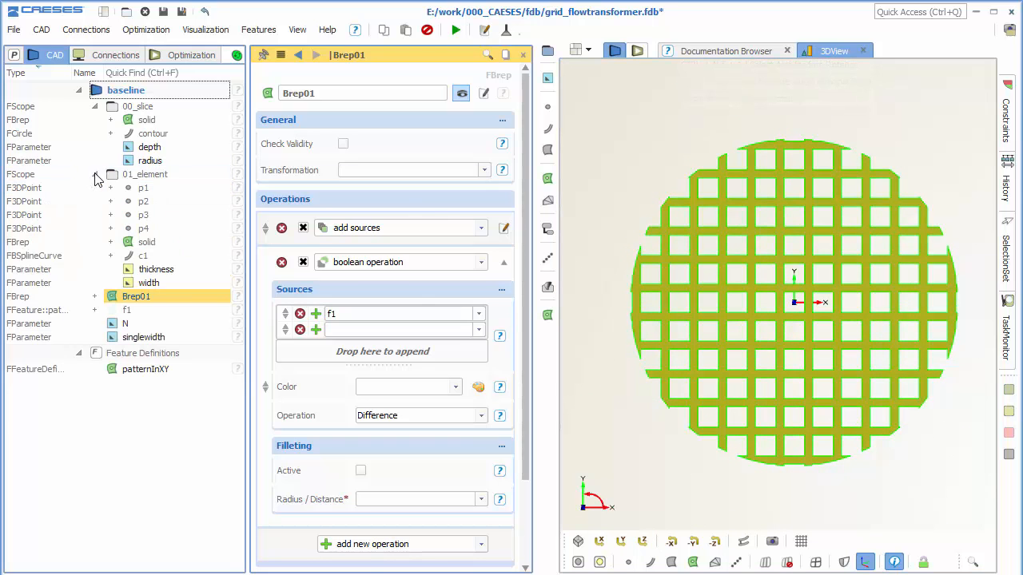
{"action": "left_click", "coordinate": [185, 272]}
{"action": "double_click", "coordinate": [357, 144]}
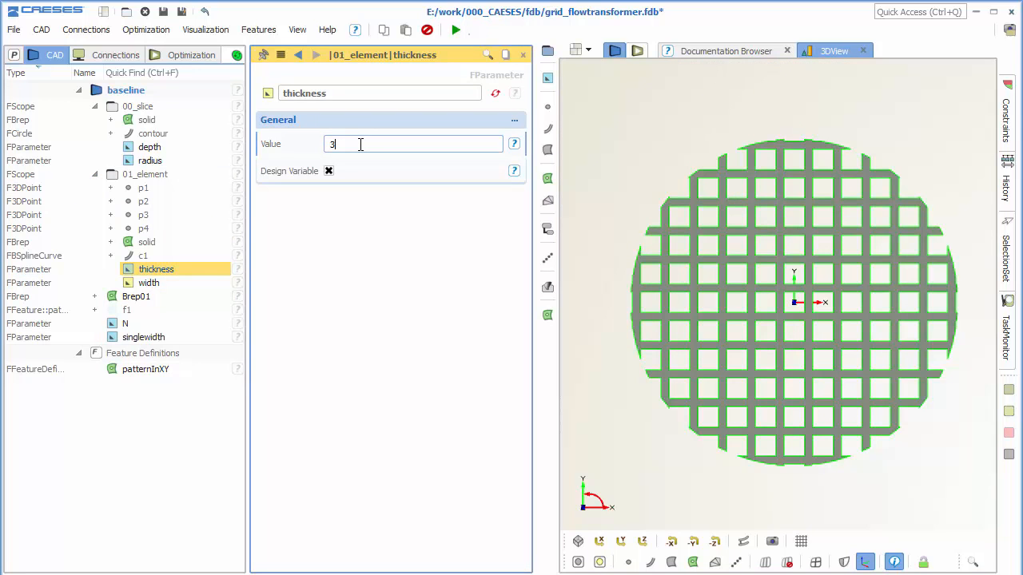
{"action": "key", "text": "Return"}
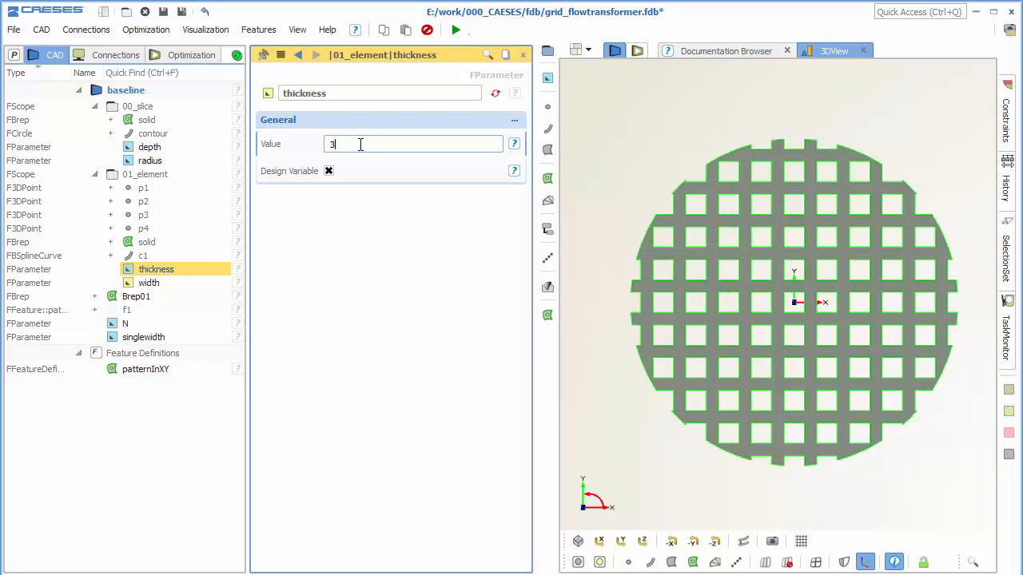
Set the width parameter in 01_element to 7.
{"action": "left_click", "coordinate": [190, 281]}
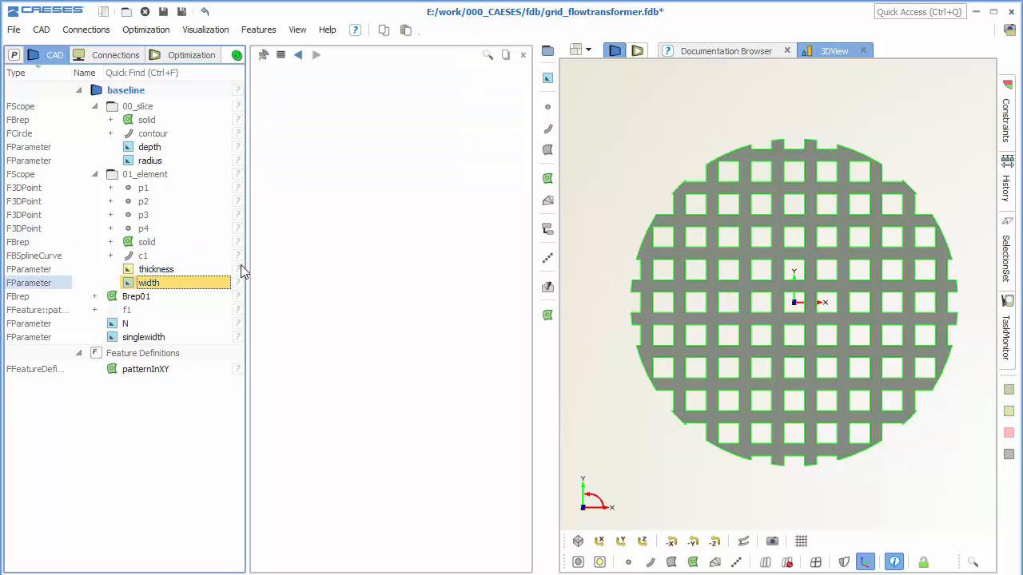
{"action": "double_click", "coordinate": [378, 143]}
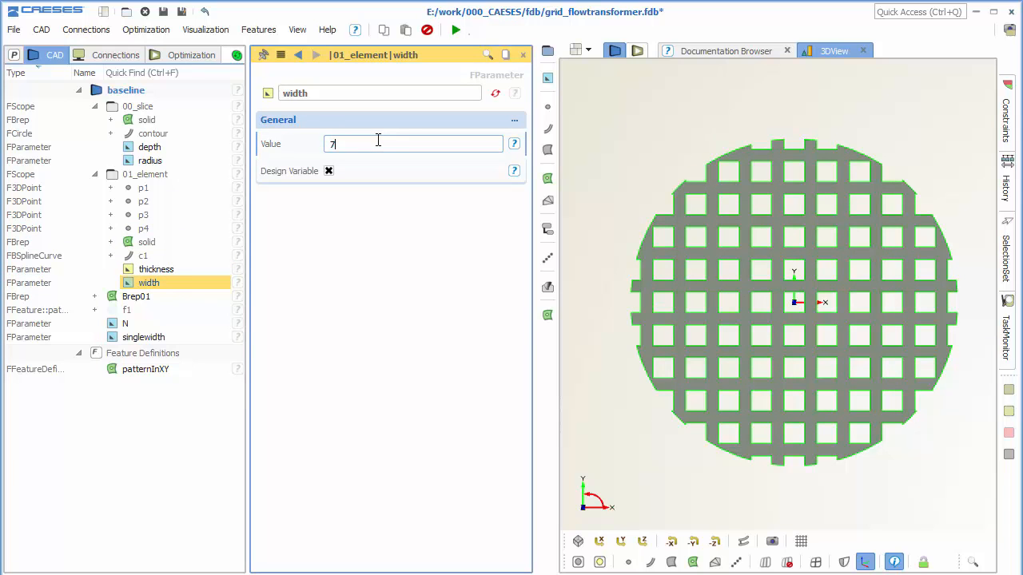
{"action": "key", "text": "Return"}
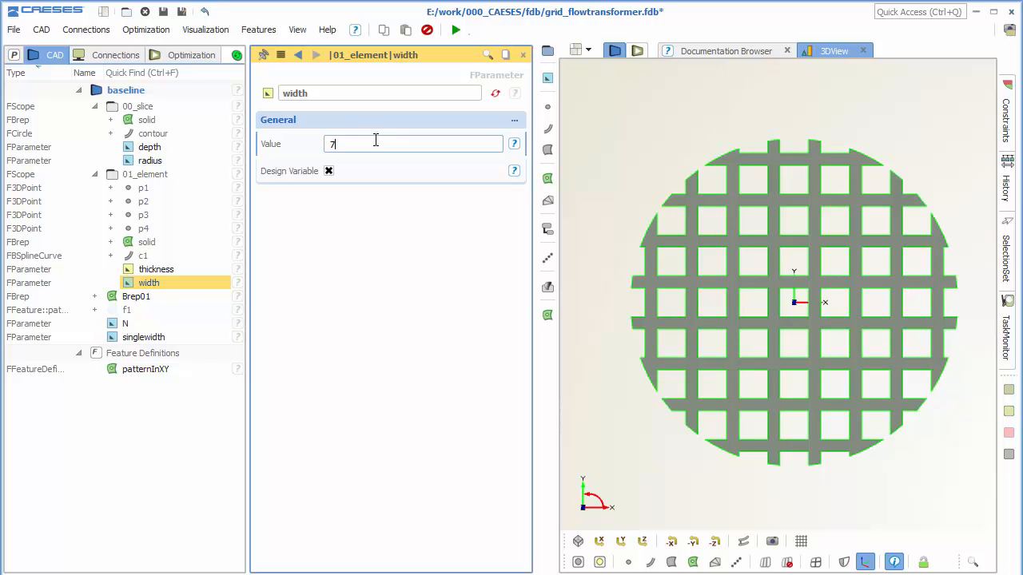
Collapse the 01_element and 00_slice scopes and rename the top-level Brep to grid.
{"action": "left_click", "coordinate": [94, 174]}
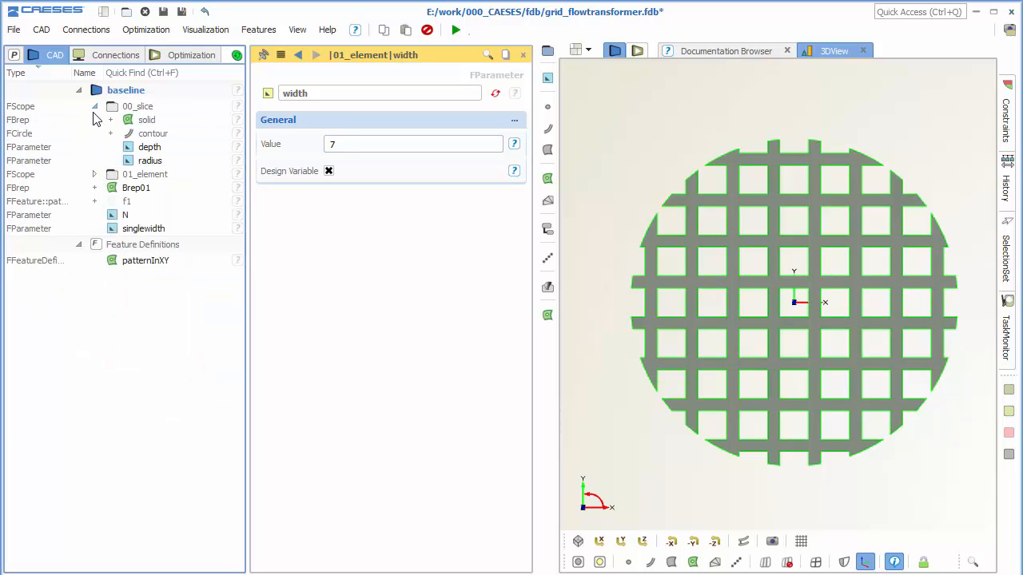
{"action": "left_click", "coordinate": [94, 106]}
{"action": "left_click", "coordinate": [171, 135]}
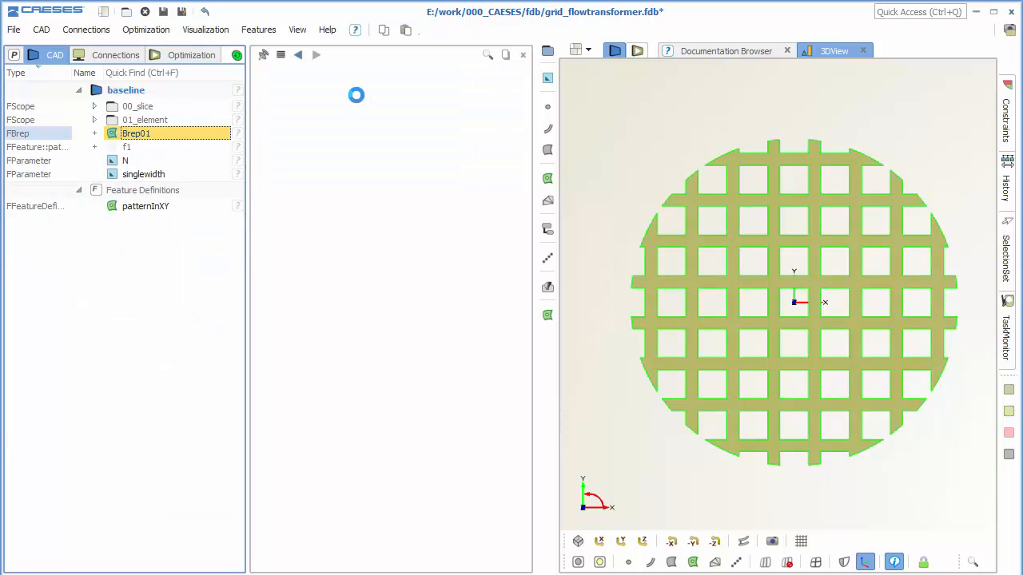
{"action": "type", "text": "gr"}
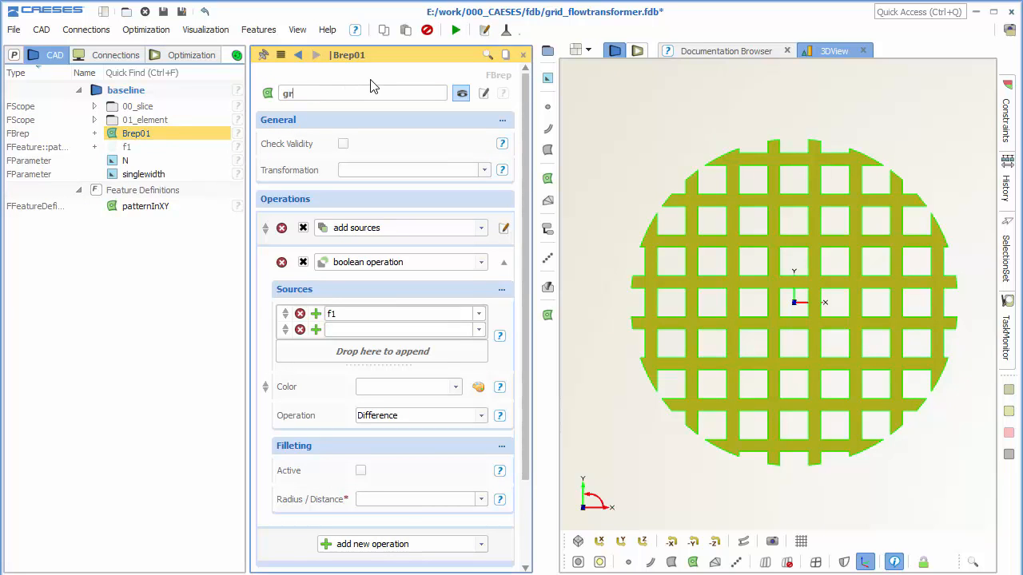
{"action": "type", "text": "id"}
{"action": "key", "text": "Return"}
Group grid, f1, N and singlewidth in a new scope named 02_pattern and collapse it.
{"action": "left_click", "coordinate": [178, 174], "text": "shift"}
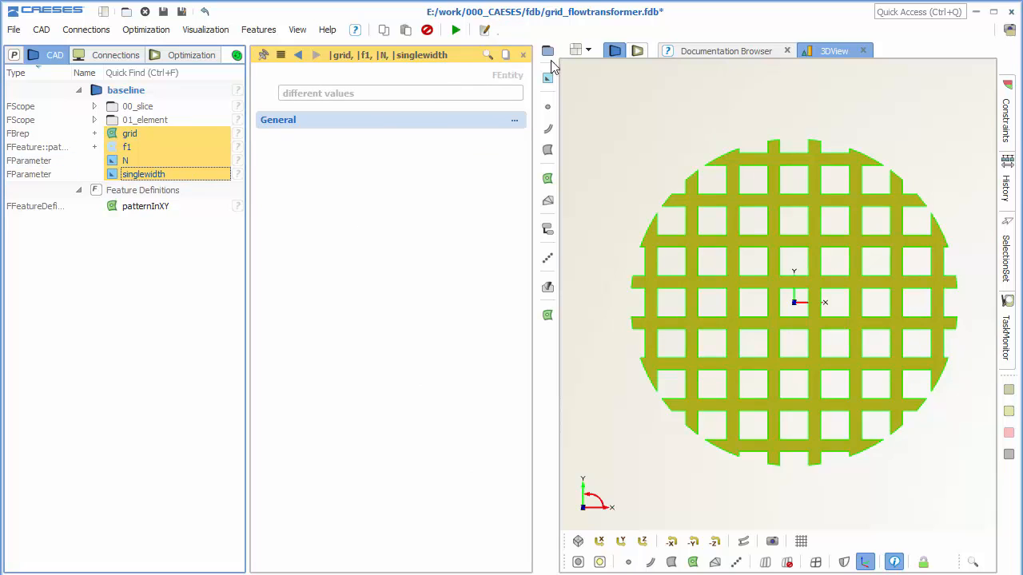
{"action": "left_click", "coordinate": [548, 51]}
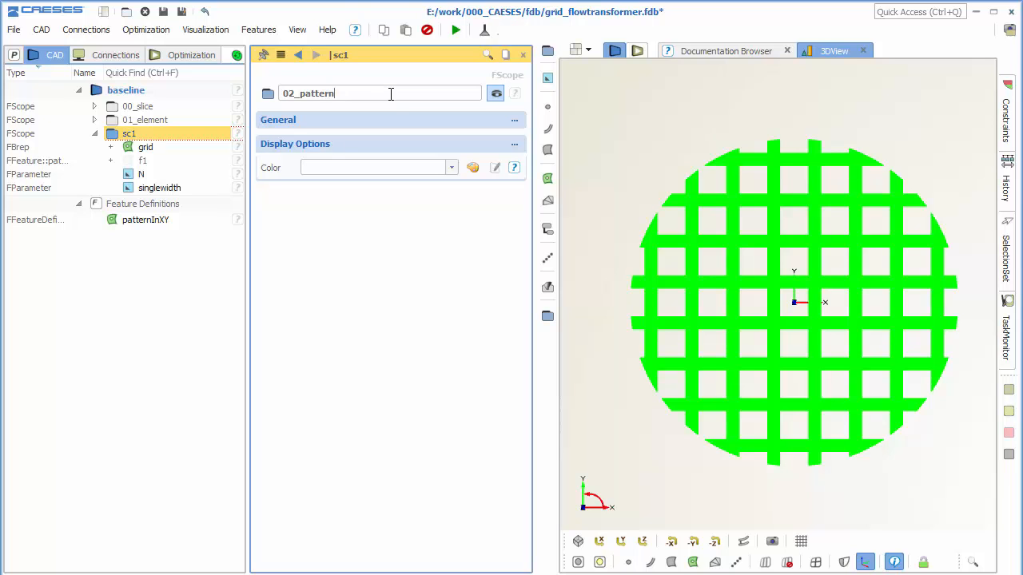
{"action": "key", "text": "Return"}
{"action": "left_click", "coordinate": [95, 133]}
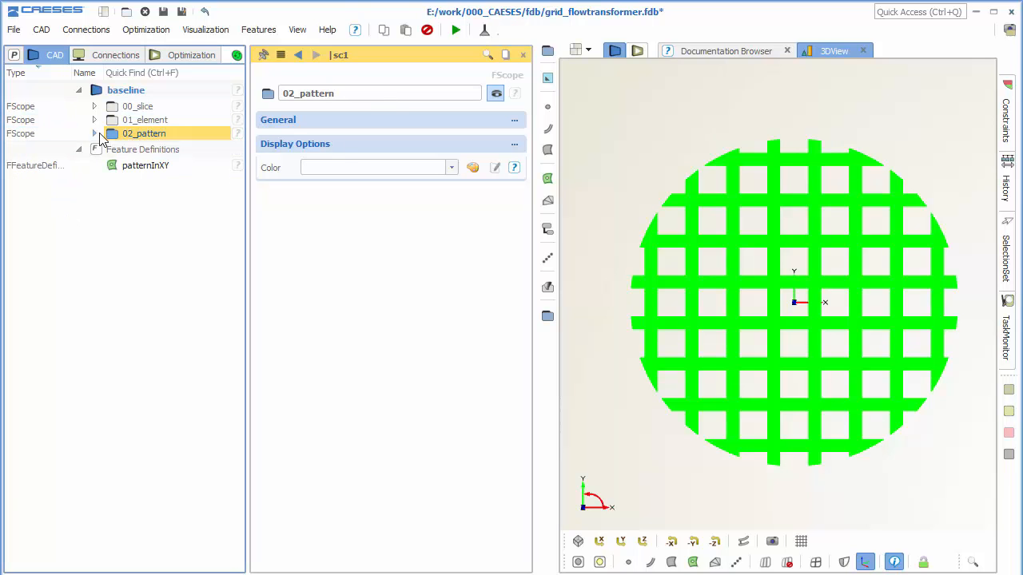
{"action": "left_click", "coordinate": [601, 208]}
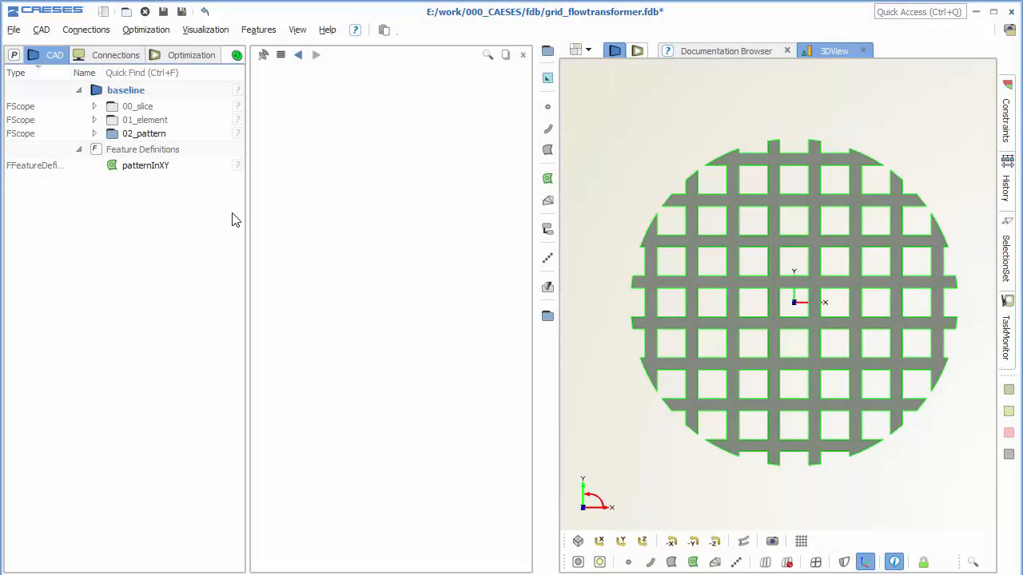
Create a top-level image curve from the contour in 00_slice and name it circle.
{"action": "left_click", "coordinate": [95, 107]}
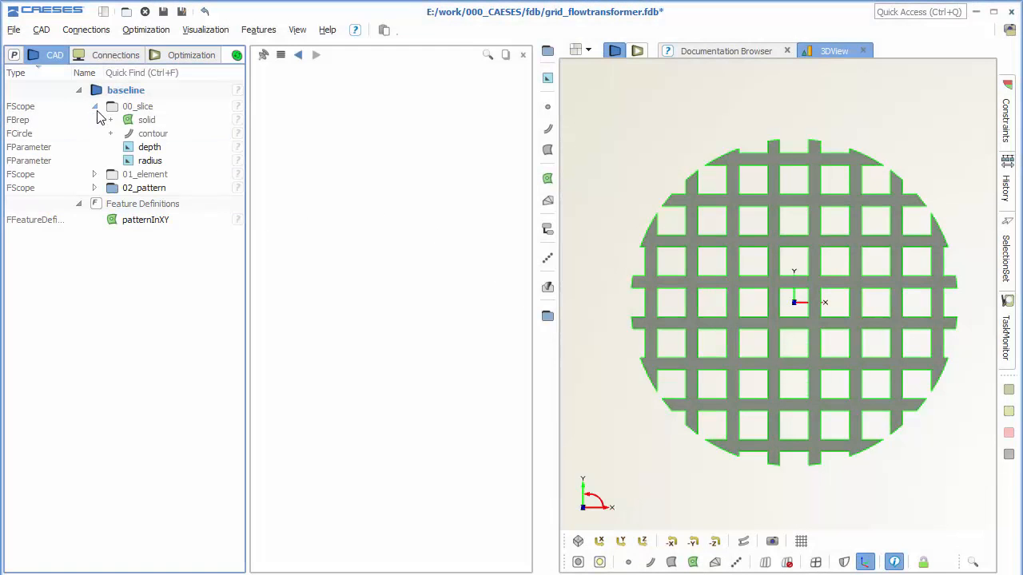
{"action": "left_click", "coordinate": [176, 136]}
{"action": "left_click", "coordinate": [548, 127]}
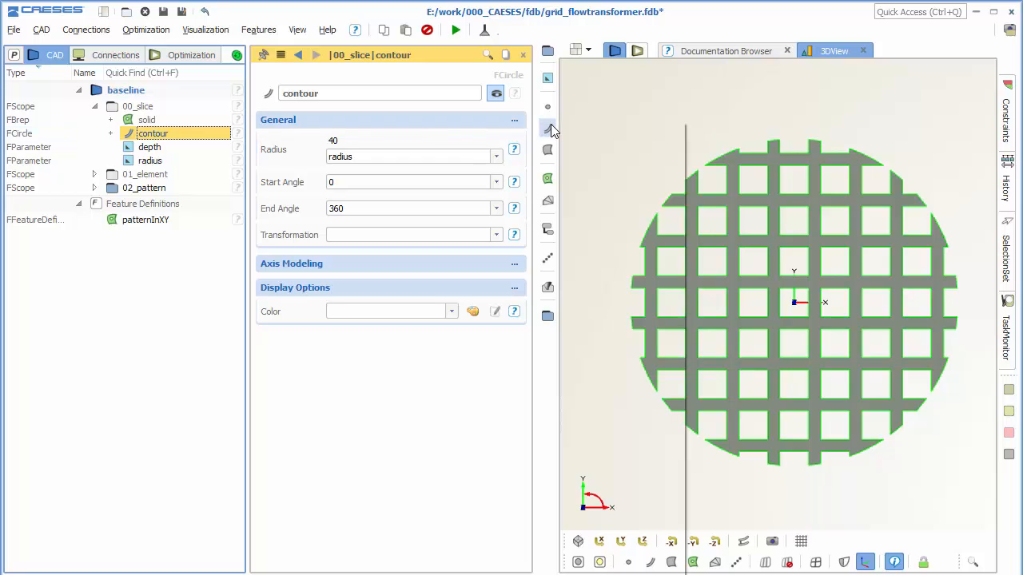
{"action": "left_click", "coordinate": [635, 364]}
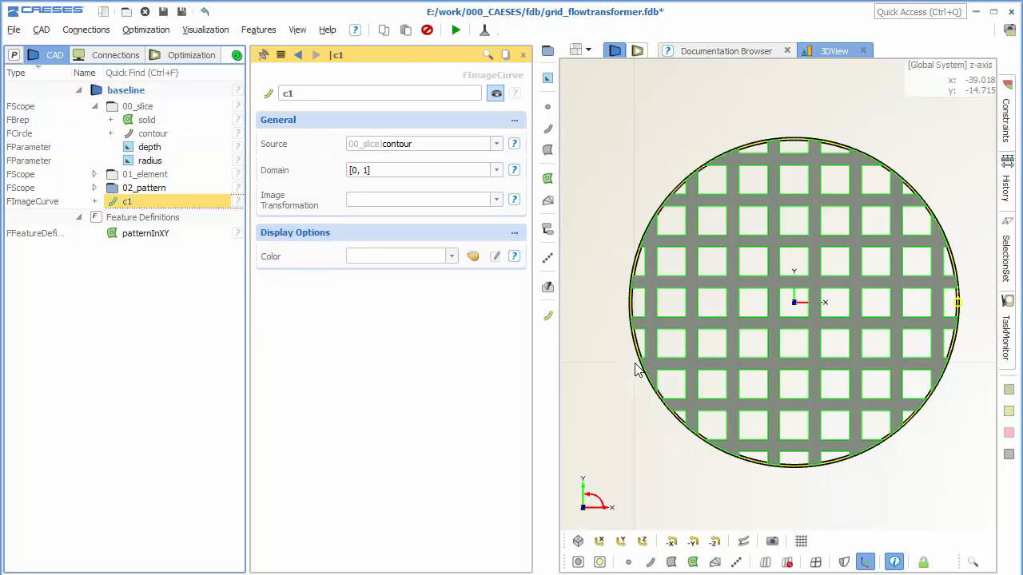
{"action": "left_click", "coordinate": [94, 107]}
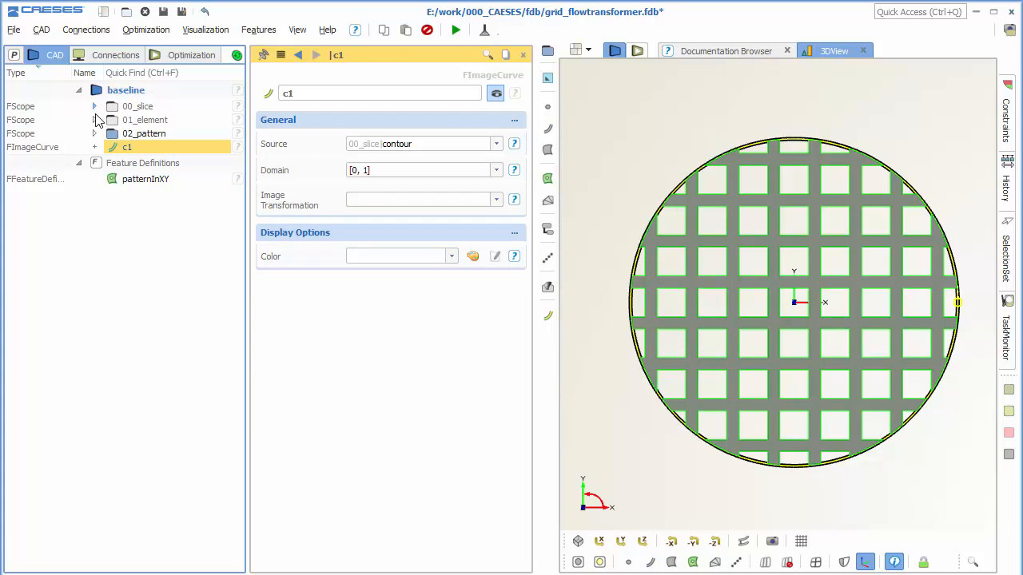
{"action": "double_click", "coordinate": [301, 93]}
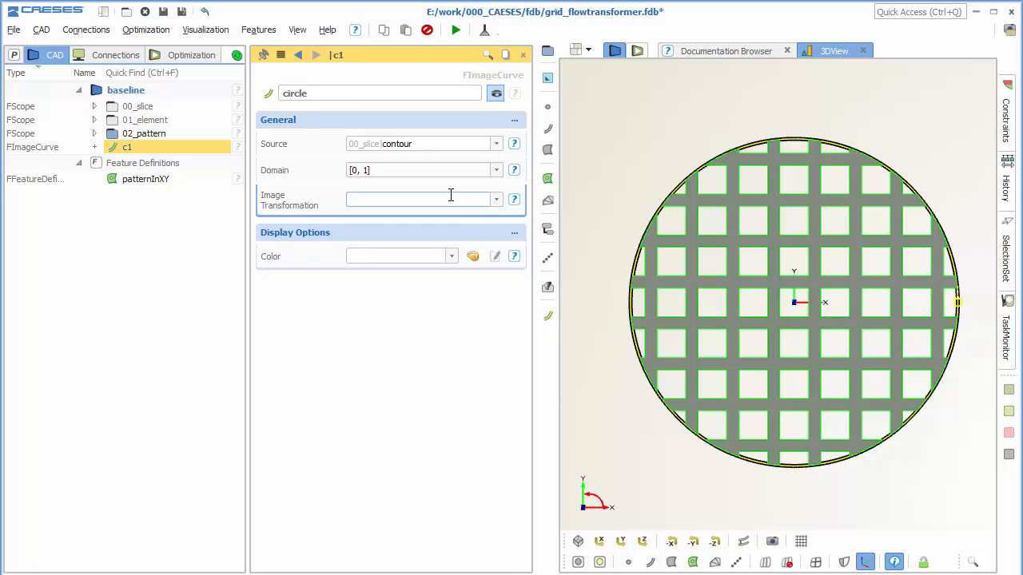
Create a translation with DZ -500 as the image transformation of the circle curve.
{"action": "left_click", "coordinate": [488, 200]}
{"action": "left_click", "coordinate": [495, 201]}
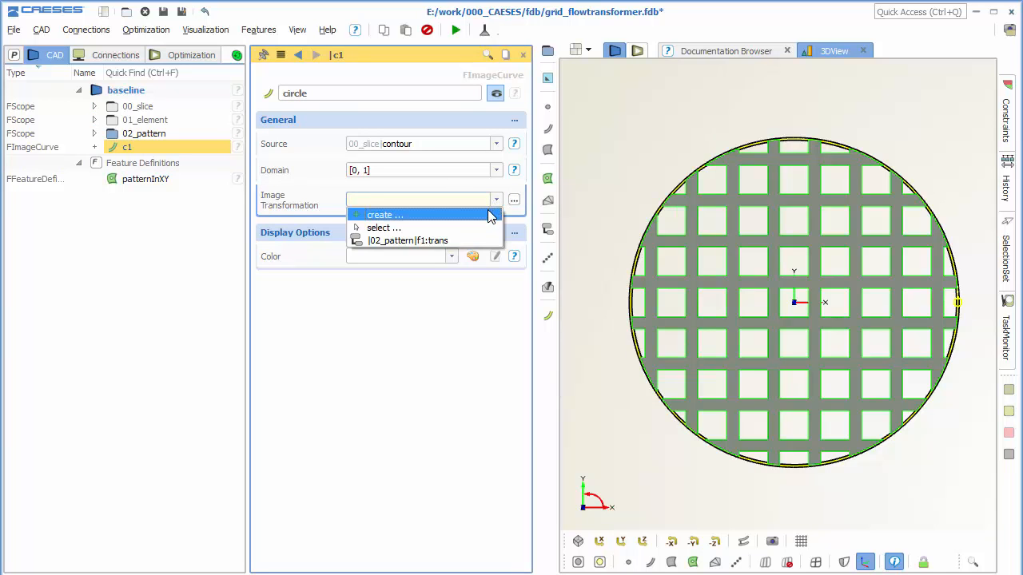
{"action": "left_click", "coordinate": [490, 217]}
{"action": "mouse_move", "coordinate": [555, 228]}
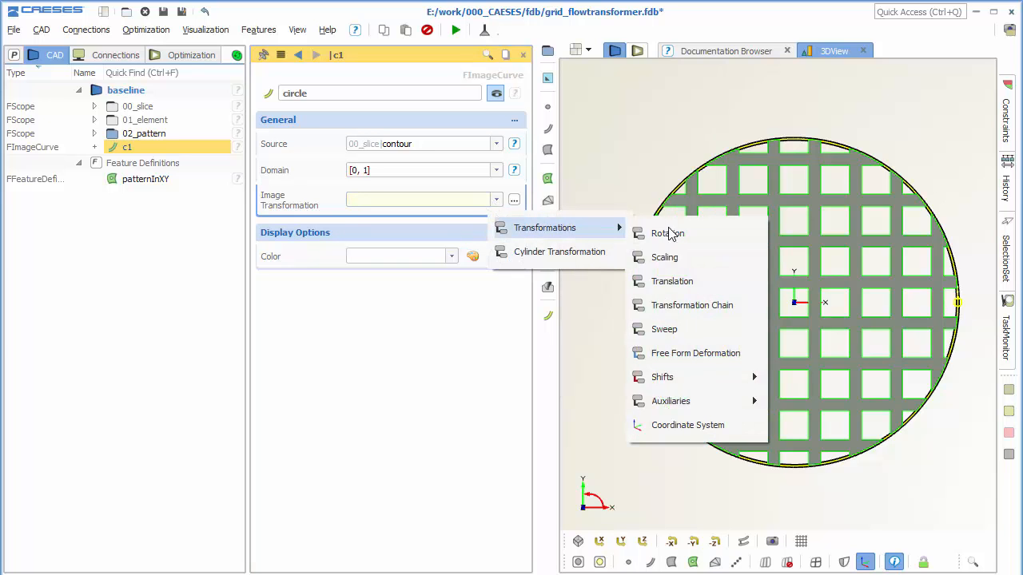
{"action": "left_click", "coordinate": [692, 282]}
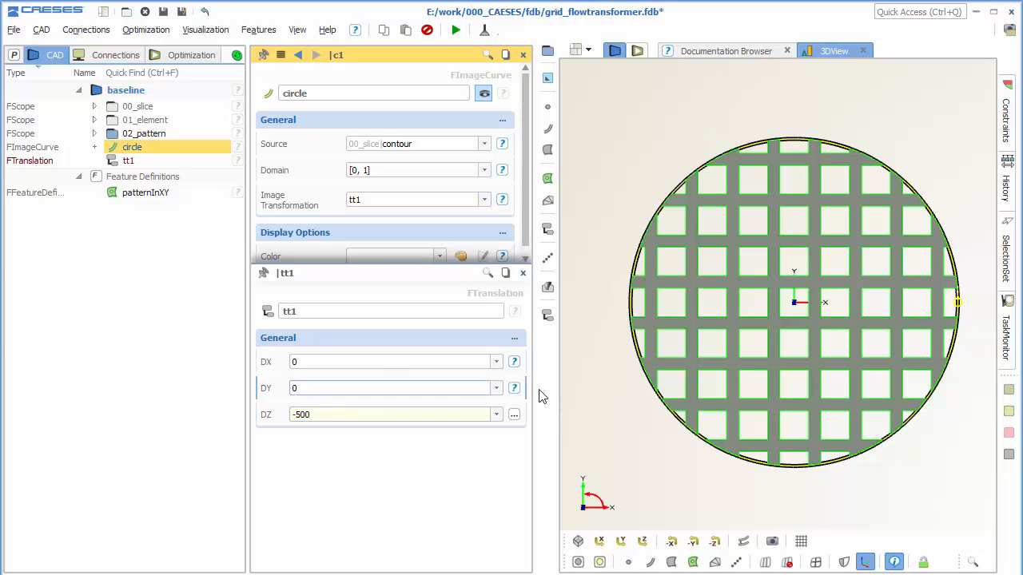
Rename the circle's translation to delta and close its editor.
{"action": "scroll", "coordinate": [586, 408], "scroll_direction": "down", "scroll_amount": 3}
{"action": "right_click_drag", "start_coordinate": [614, 407], "coordinate": [708, 343]}
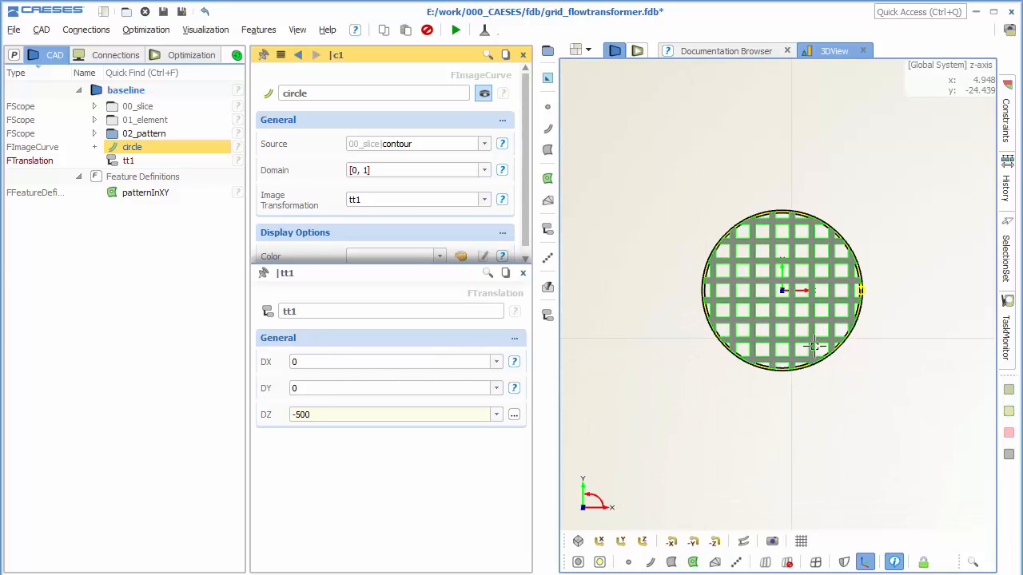
{"action": "left_click_drag", "start_coordinate": [810, 348], "coordinate": [868, 349]}
{"action": "scroll", "coordinate": [817, 348], "scroll_direction": "down", "scroll_amount": 3}
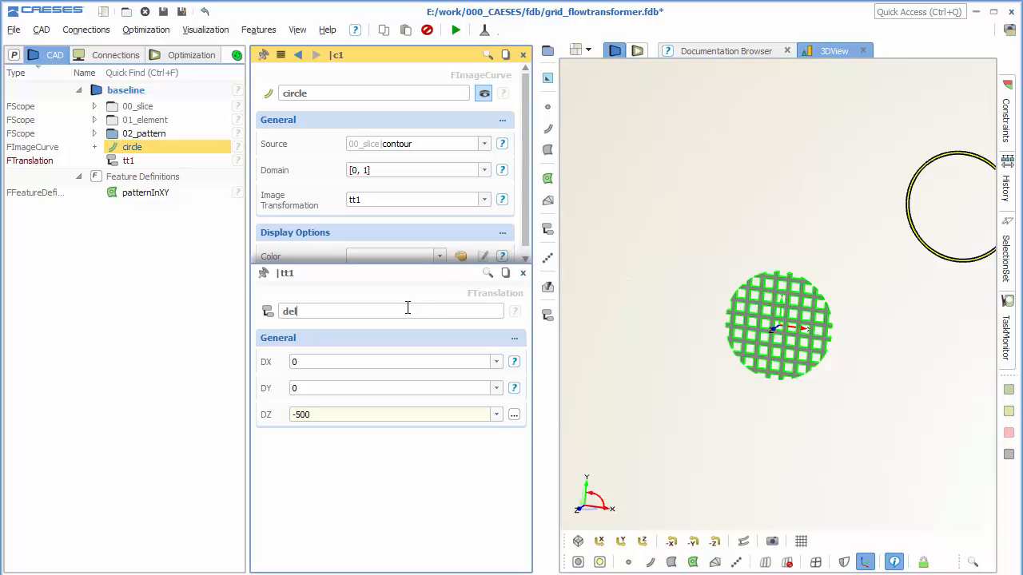
{"action": "key", "text": "Return"}
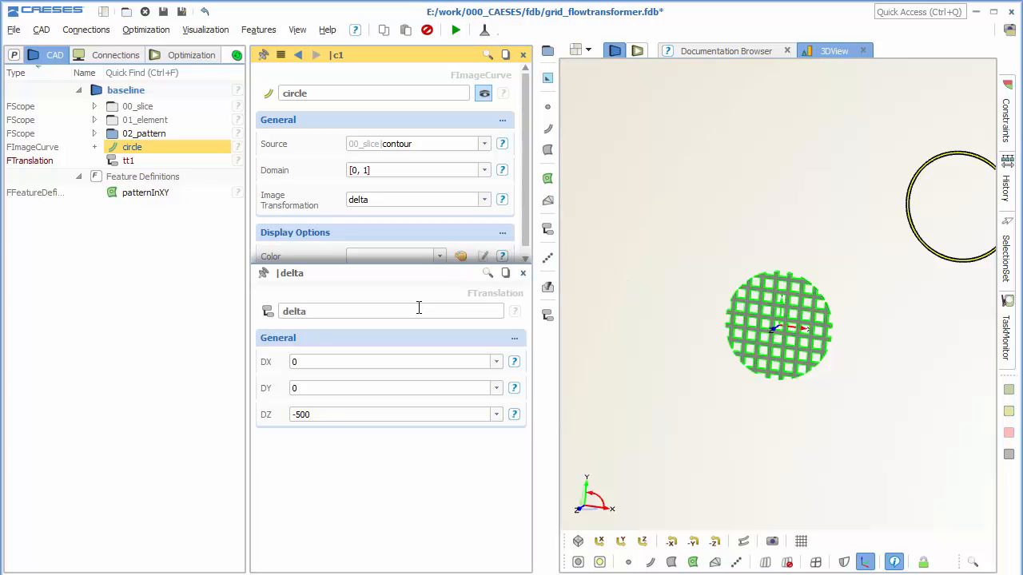
{"action": "left_click", "coordinate": [523, 273]}
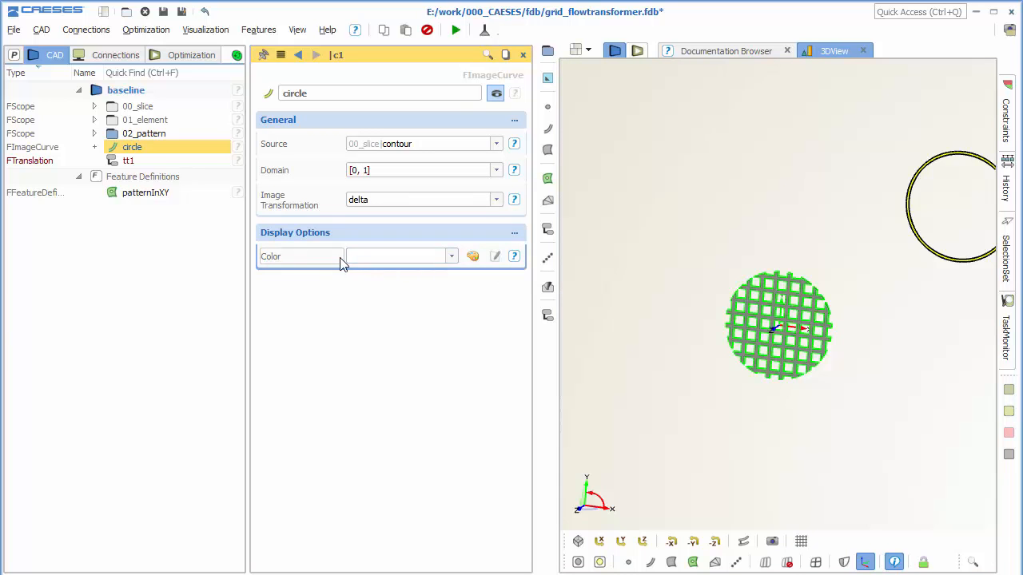
Create a new top-level Brep with an active faces from planar curves operation that uses circle as its source.
{"action": "left_click", "coordinate": [169, 260]}
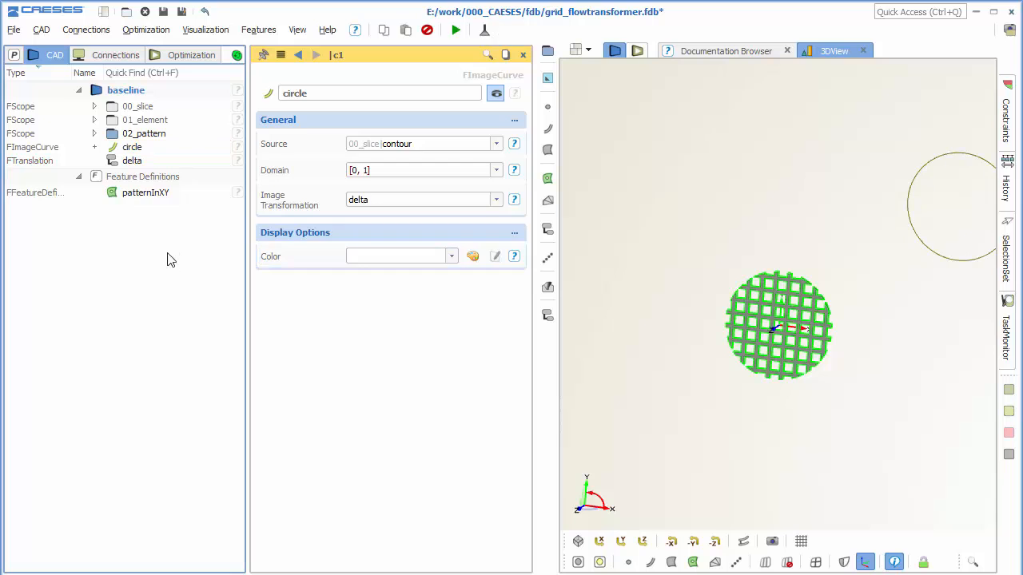
{"action": "left_click", "coordinate": [78, 176]}
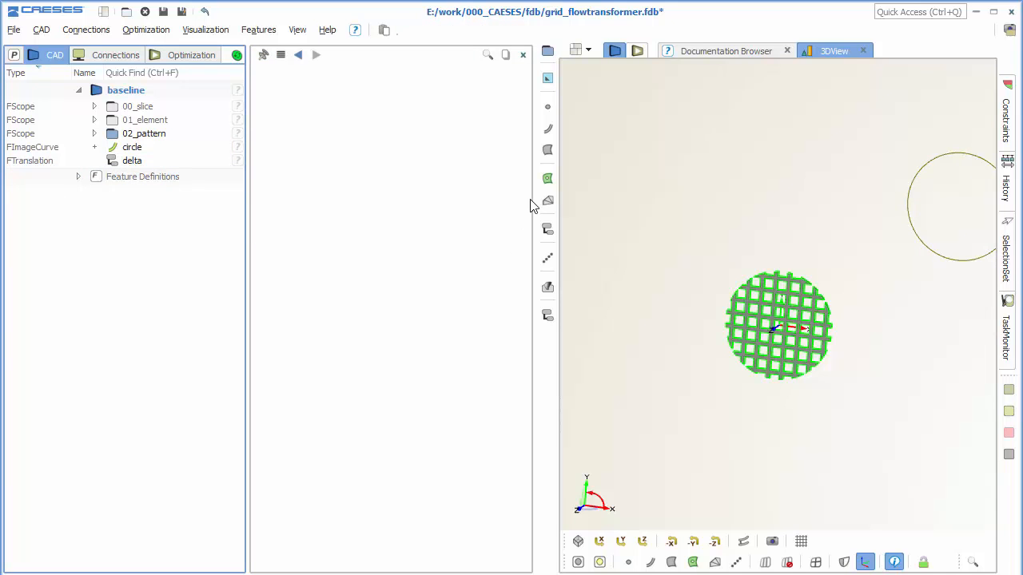
{"action": "left_click", "coordinate": [548, 178]}
{"action": "left_click", "coordinate": [613, 197]}
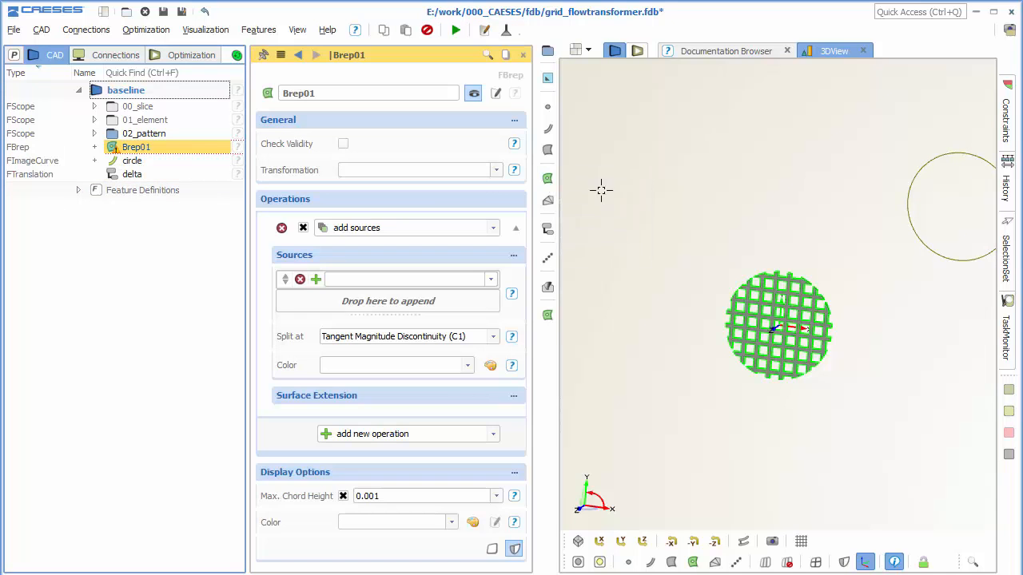
{"action": "left_click", "coordinate": [379, 229]}
{"action": "left_click", "coordinate": [376, 257]}
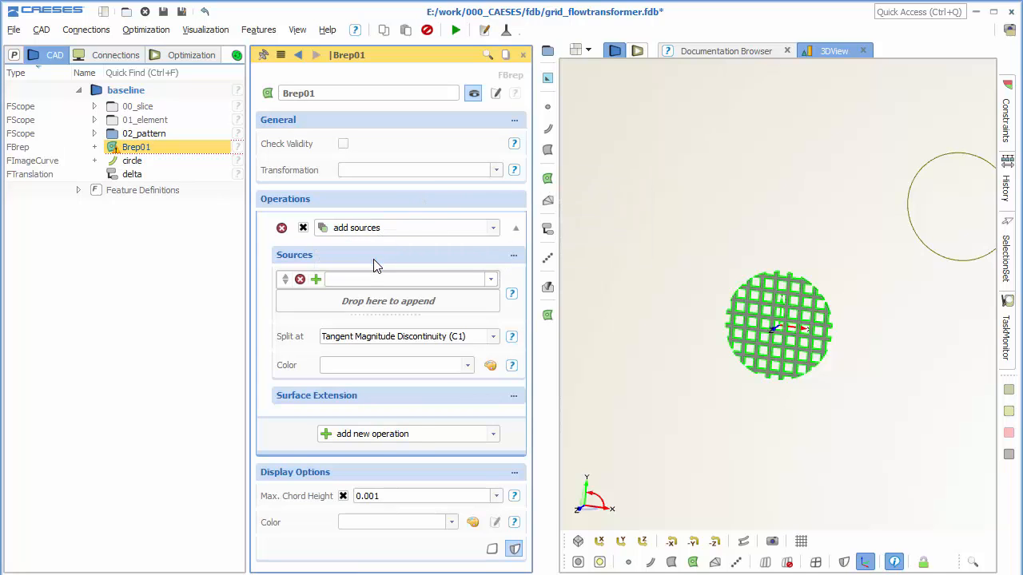
{"action": "left_click", "coordinate": [189, 168]}
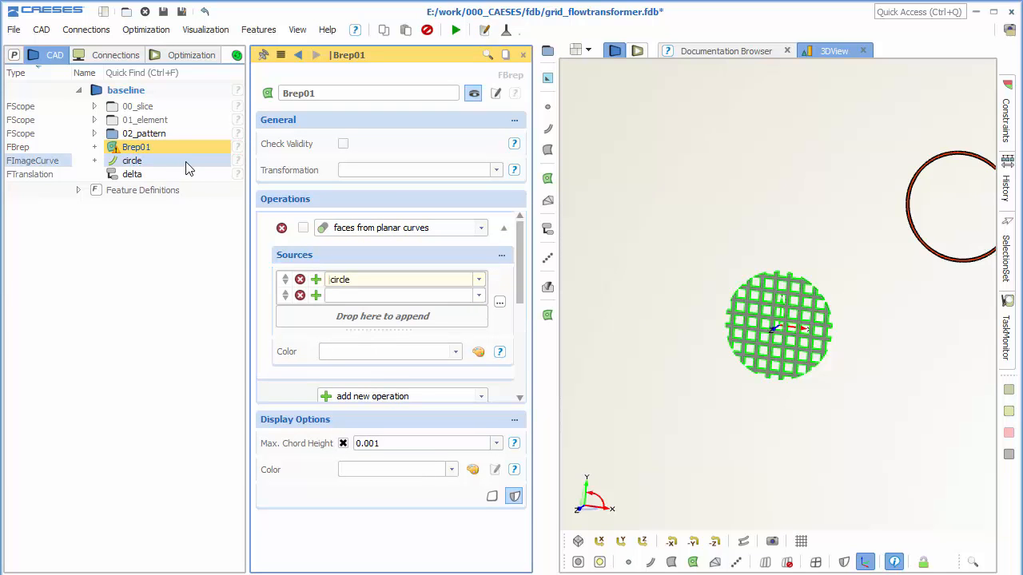
{"action": "left_click", "coordinate": [303, 227]}
{"action": "scroll", "coordinate": [756, 234], "scroll_direction": "down", "scroll_amount": 3}
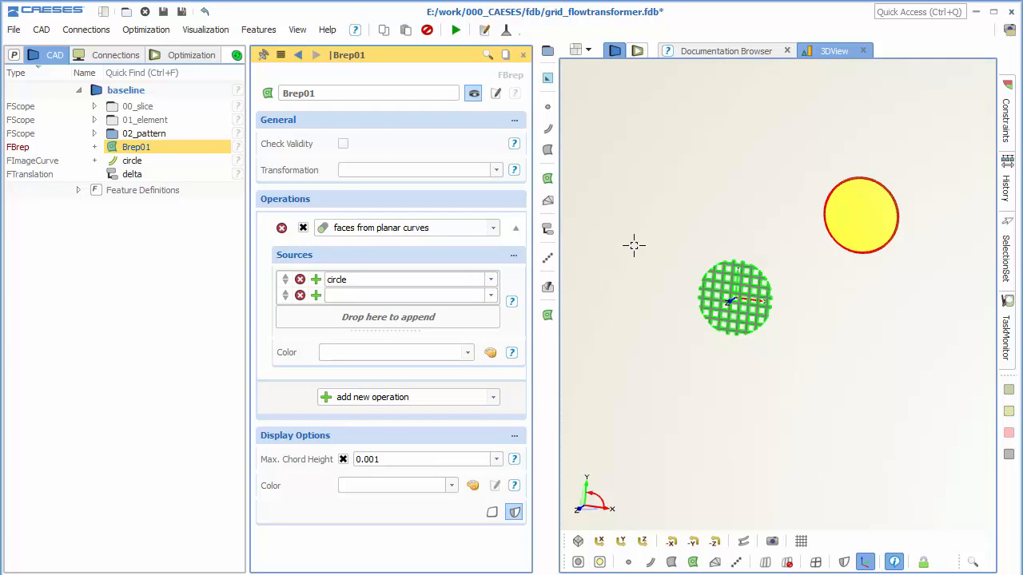
{"action": "left_click", "coordinate": [515, 228]}
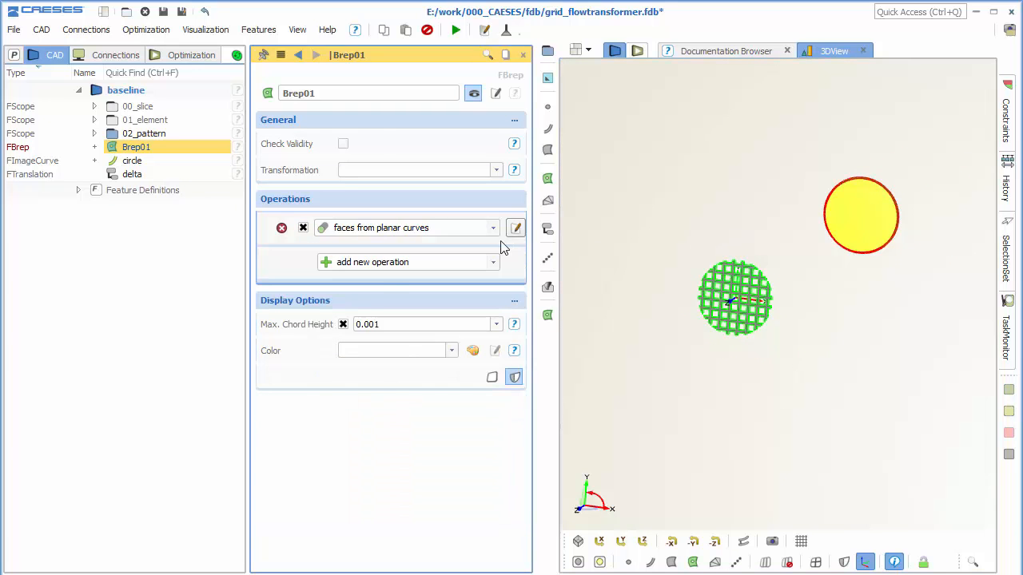
Add an active extrude edges to plane operation to the Brep with Z plane position 500 and a closed extrusion.
{"action": "left_click", "coordinate": [474, 264]}
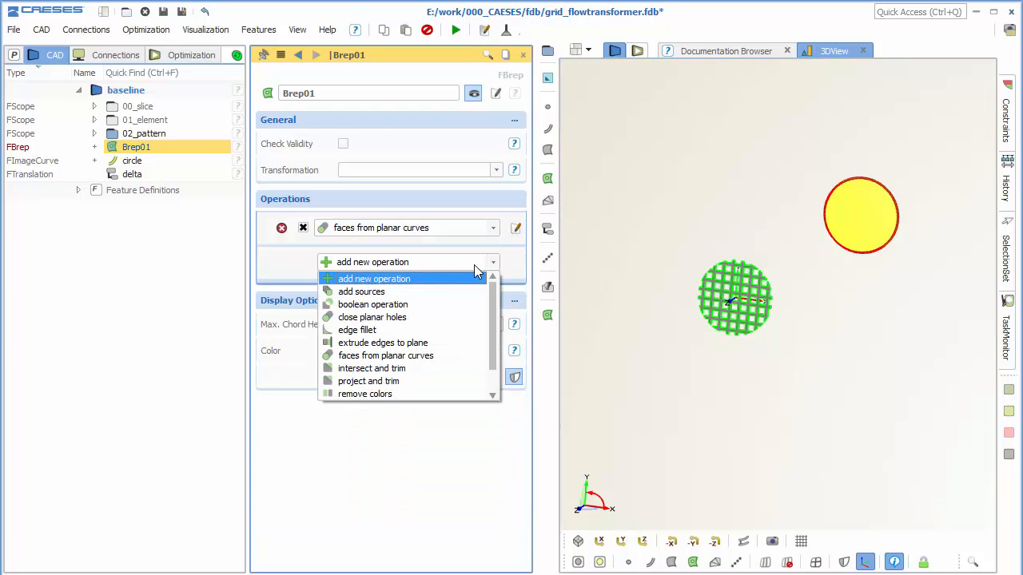
{"action": "left_click", "coordinate": [446, 345]}
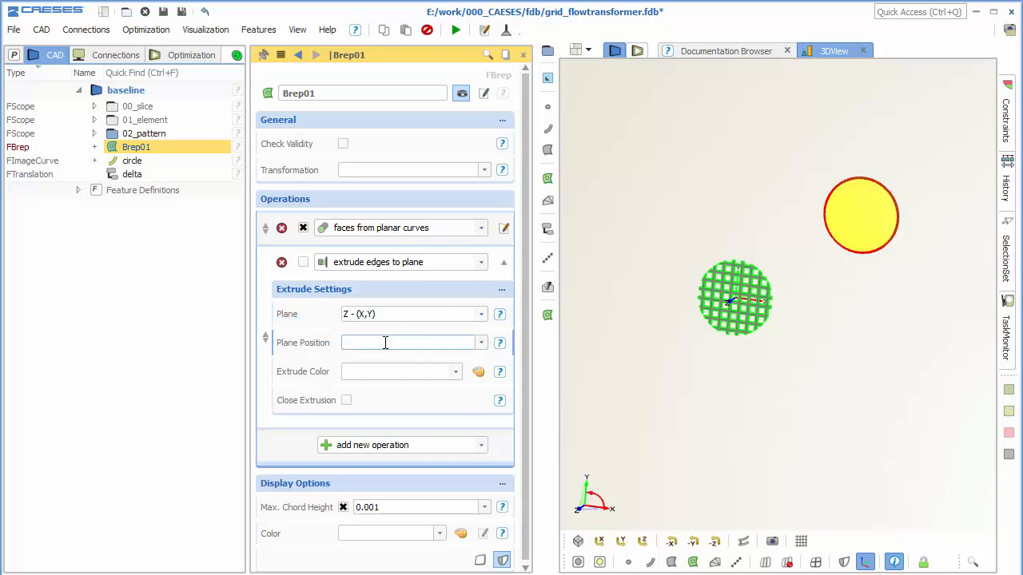
{"action": "left_click", "coordinate": [385, 342]}
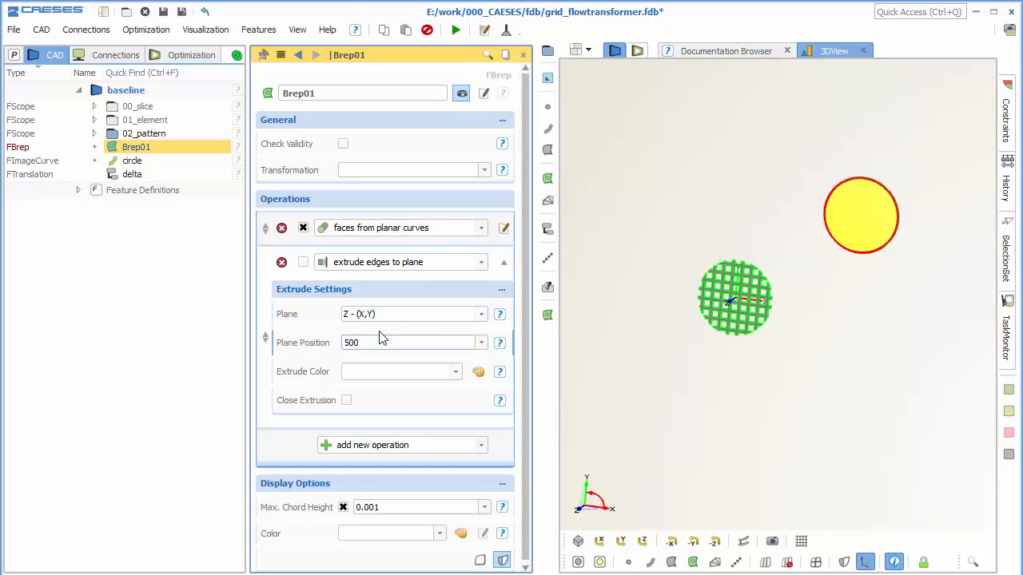
{"action": "right_click_drag", "start_coordinate": [751, 334], "coordinate": [798, 309]}
{"action": "mouse_move", "coordinate": [854, 284]}
{"action": "left_mouse_down"}
{"action": "mouse_move", "coordinate": [849, 296]}
{"action": "mouse_move", "coordinate": [856, 281]}
{"action": "left_mouse_up"}
{"action": "left_click", "coordinate": [346, 401]}
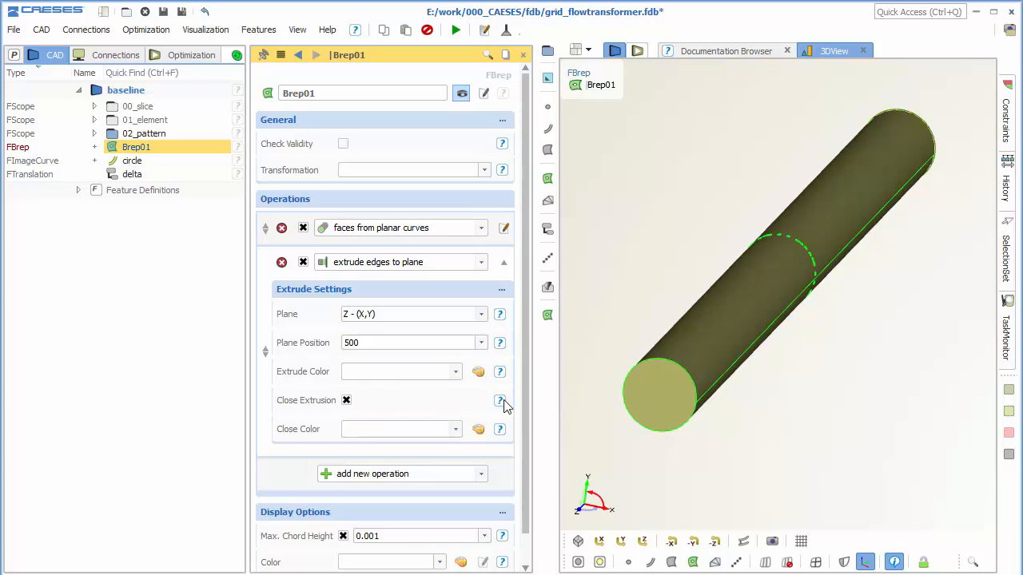
{"action": "left_click", "coordinate": [503, 263]}
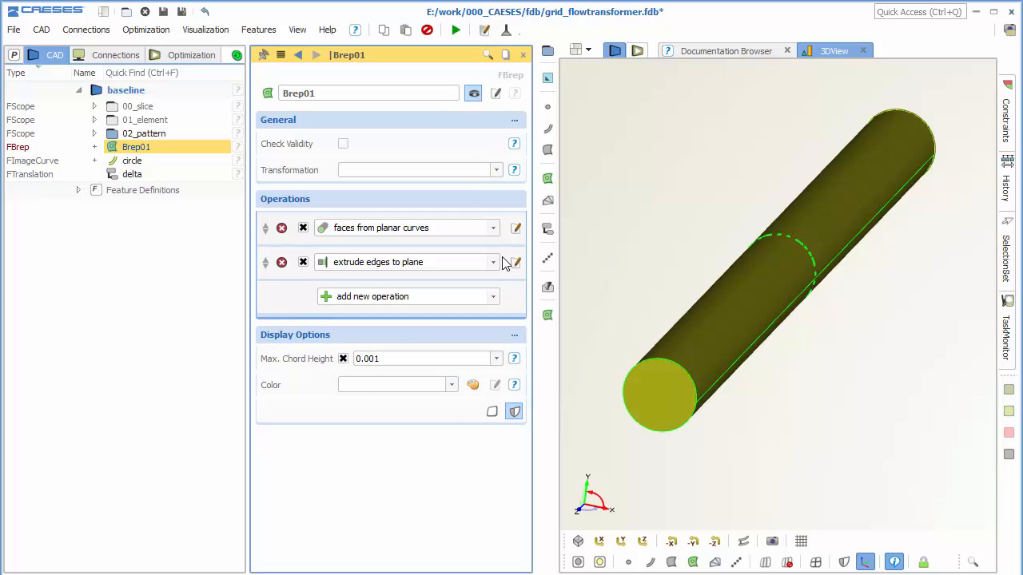
Add an active boolean operation of type Difference to the Brep with 02_pattern's grid as source, and hide the 02_pattern scope.
{"action": "left_click", "coordinate": [484, 299]}
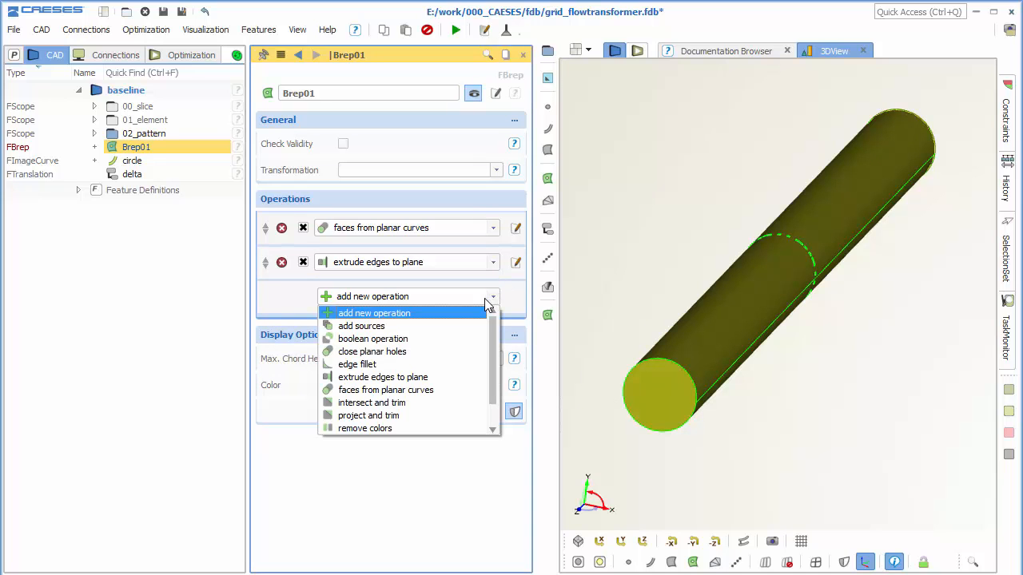
{"action": "left_click", "coordinate": [444, 339]}
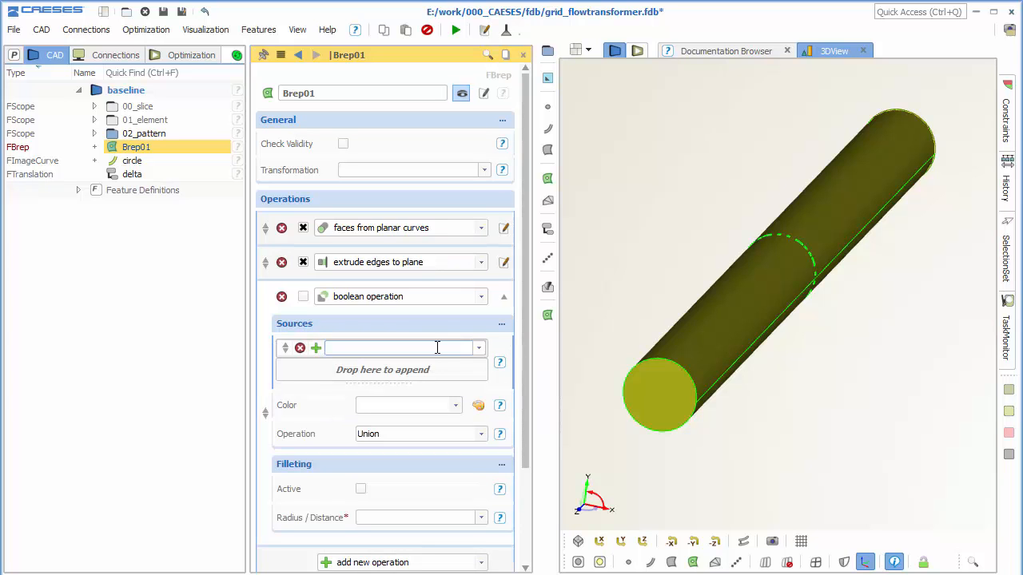
{"action": "left_click", "coordinate": [94, 134]}
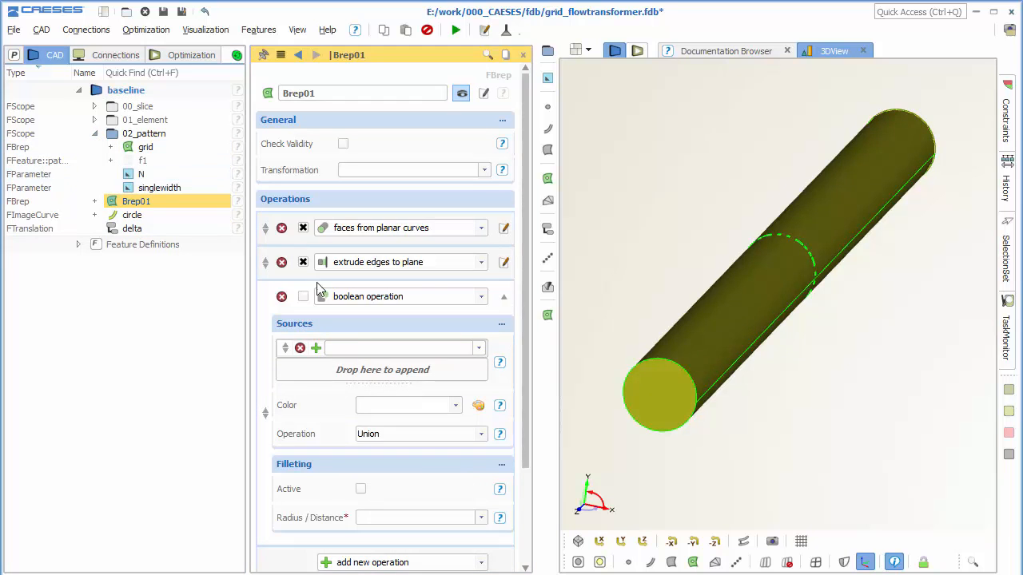
{"action": "left_click", "coordinate": [360, 349]}
{"action": "left_click", "coordinate": [171, 151]}
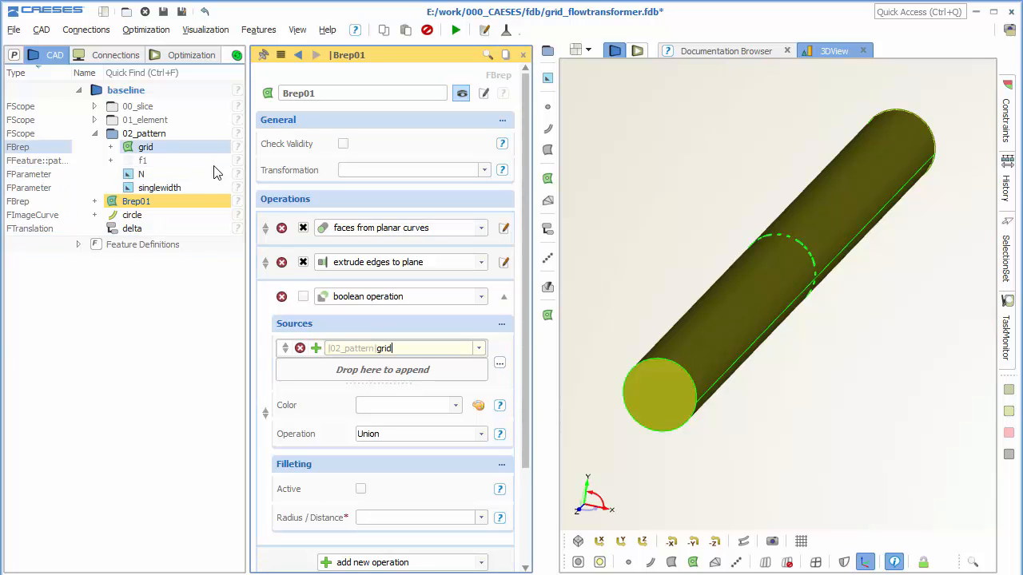
{"action": "left_click", "coordinate": [438, 371]}
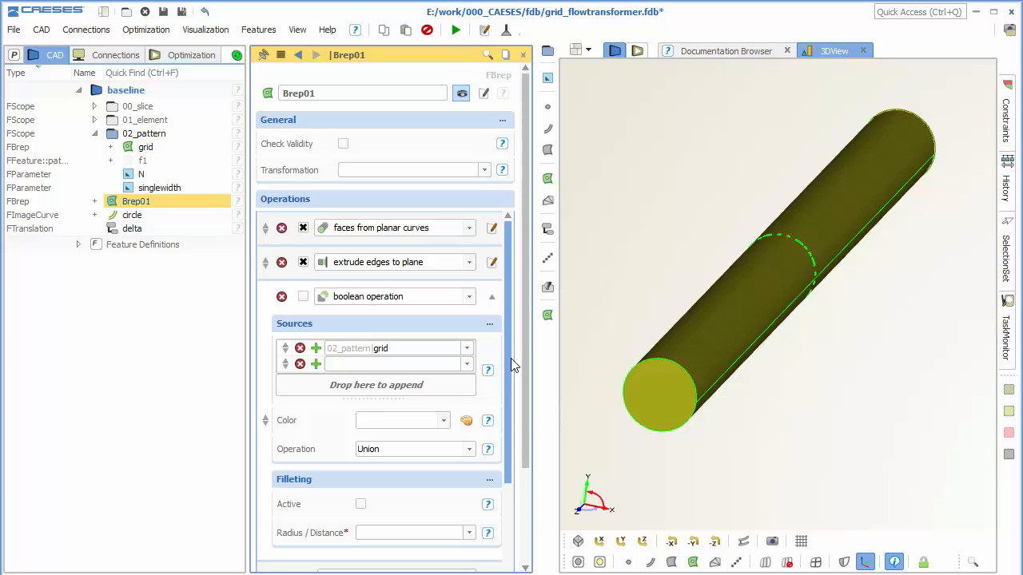
{"action": "left_click", "coordinate": [444, 449]}
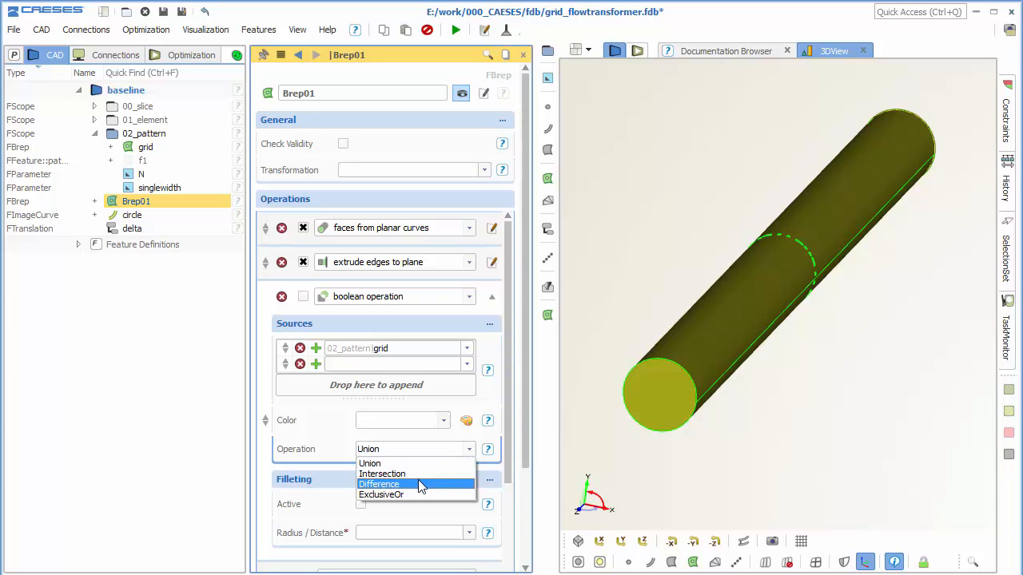
{"action": "left_click", "coordinate": [420, 485]}
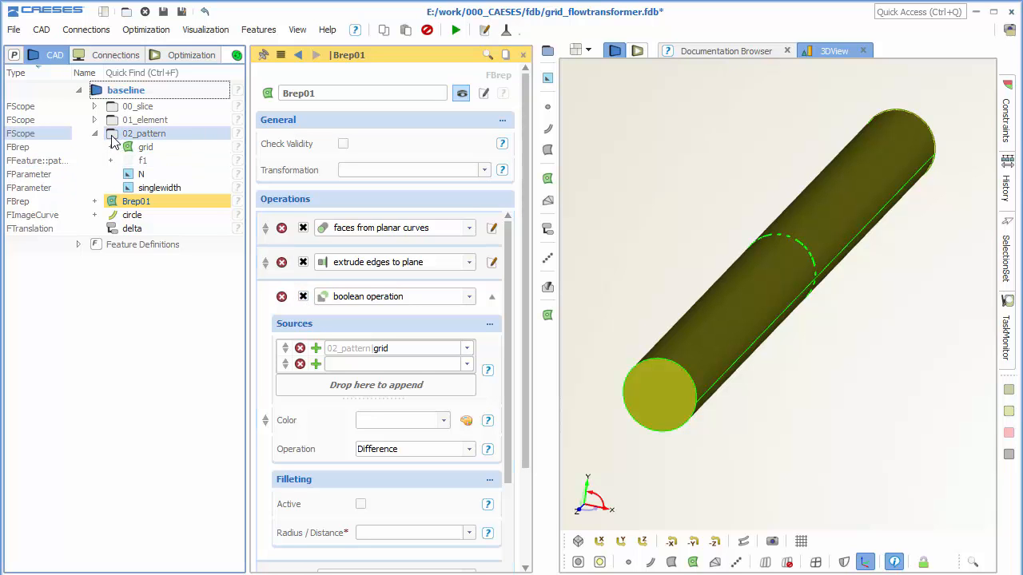
Inspect the grid cut-outs in the pipe wall and, with a temporary cutting plane, the subtracted grid inside the pipe.
{"action": "scroll", "coordinate": [797, 244], "scroll_direction": "up", "scroll_amount": 5}
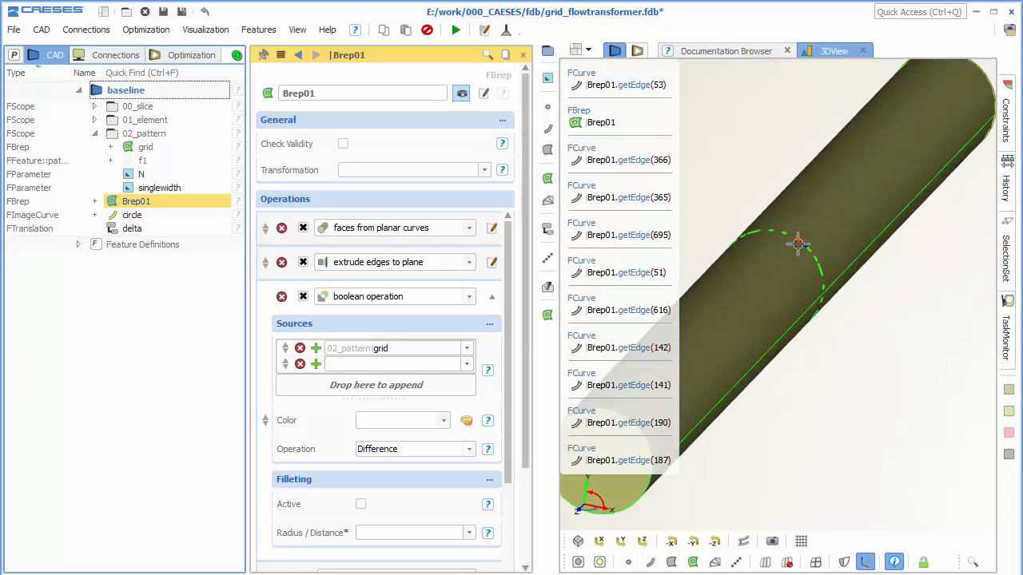
{"action": "scroll", "coordinate": [845, 256], "scroll_direction": "up", "scroll_amount": 4}
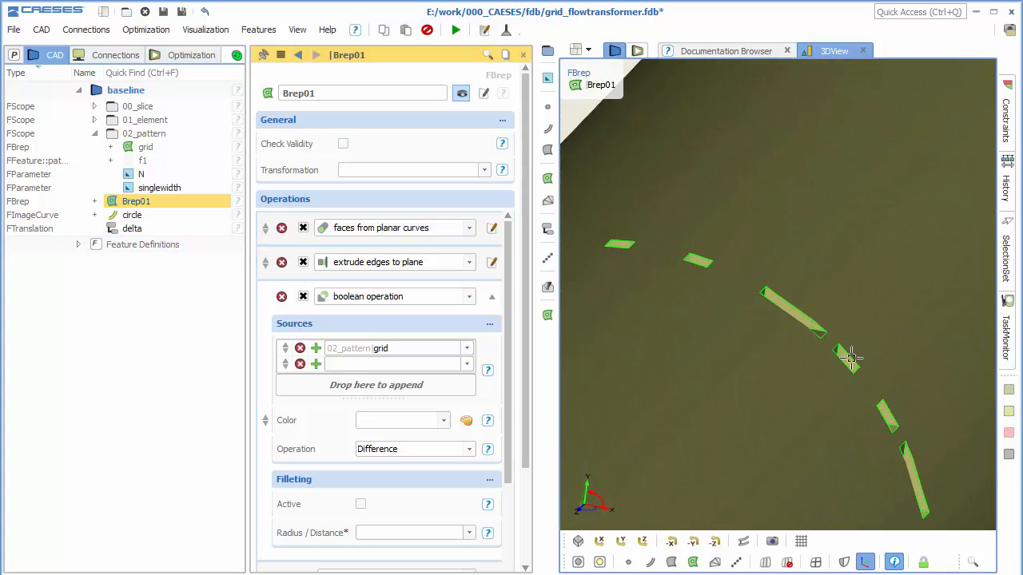
{"action": "scroll", "coordinate": [833, 363], "scroll_direction": "up", "scroll_amount": 3}
{"action": "mouse_move", "coordinate": [833, 362]}
{"action": "left_mouse_down"}
{"action": "mouse_move", "coordinate": [776, 342]}
{"action": "mouse_move", "coordinate": [835, 352]}
{"action": "left_mouse_up"}
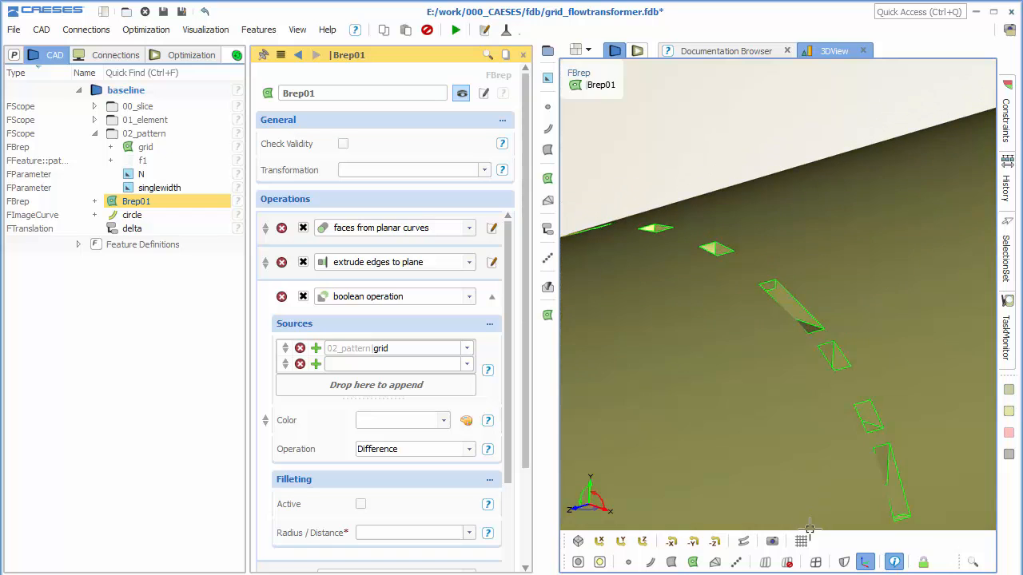
{"action": "left_click", "coordinate": [800, 541]}
{"action": "scroll", "coordinate": [688, 327], "scroll_direction": "down", "scroll_amount": 2}
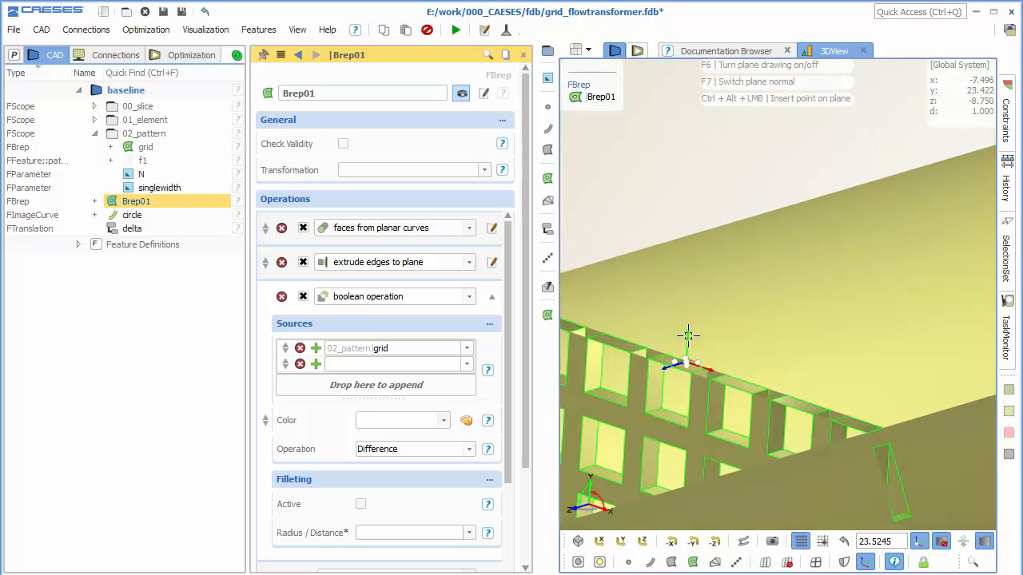
{"action": "scroll", "coordinate": [755, 393], "scroll_direction": "down", "scroll_amount": 2}
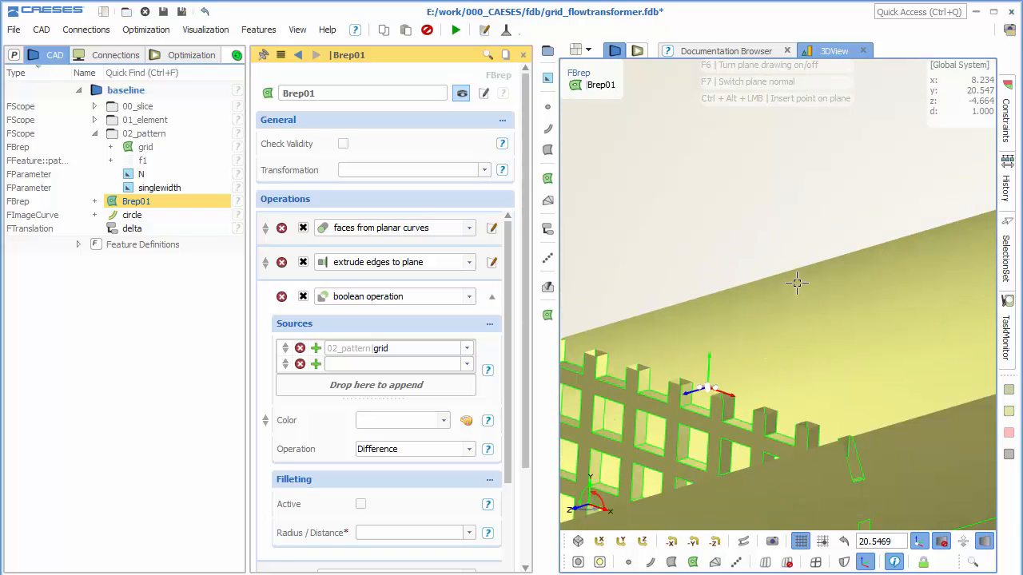
{"action": "left_click_drag", "start_coordinate": [796, 282], "coordinate": [794, 321]}
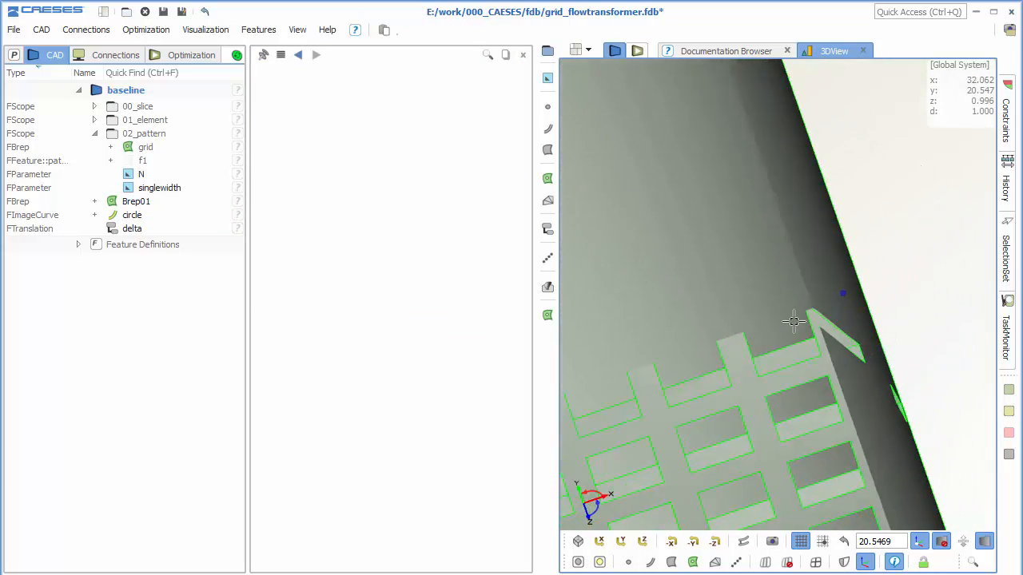
{"action": "scroll", "coordinate": [793, 321], "scroll_direction": "down", "scroll_amount": 6}
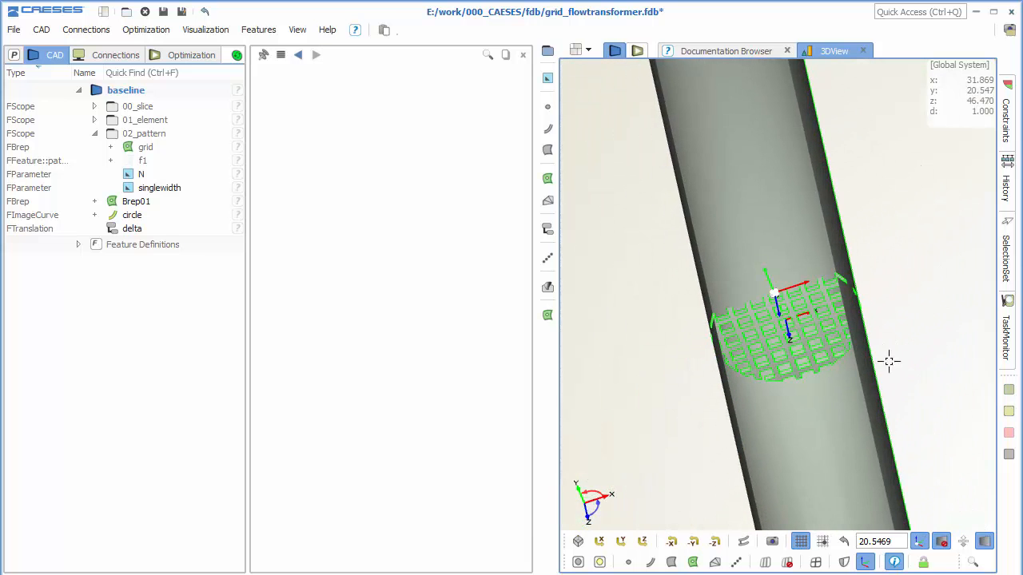
{"action": "left_click_drag", "start_coordinate": [890, 361], "coordinate": [831, 456]}
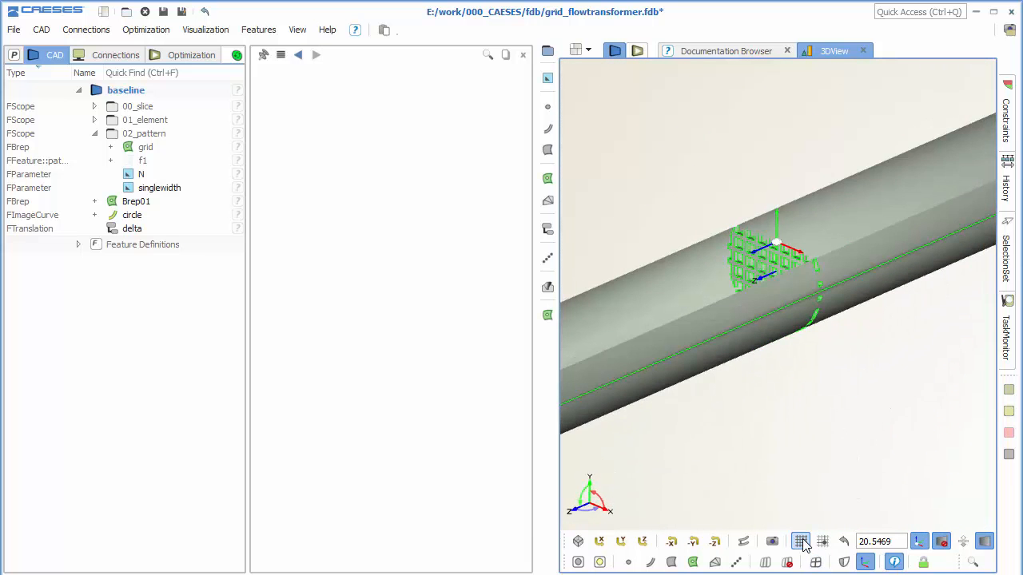
{"action": "left_click", "coordinate": [804, 544]}
{"action": "right_click_drag", "start_coordinate": [849, 304], "coordinate": [866, 331]}
{"action": "scroll", "coordinate": [863, 334], "scroll_direction": "down", "scroll_amount": 1}
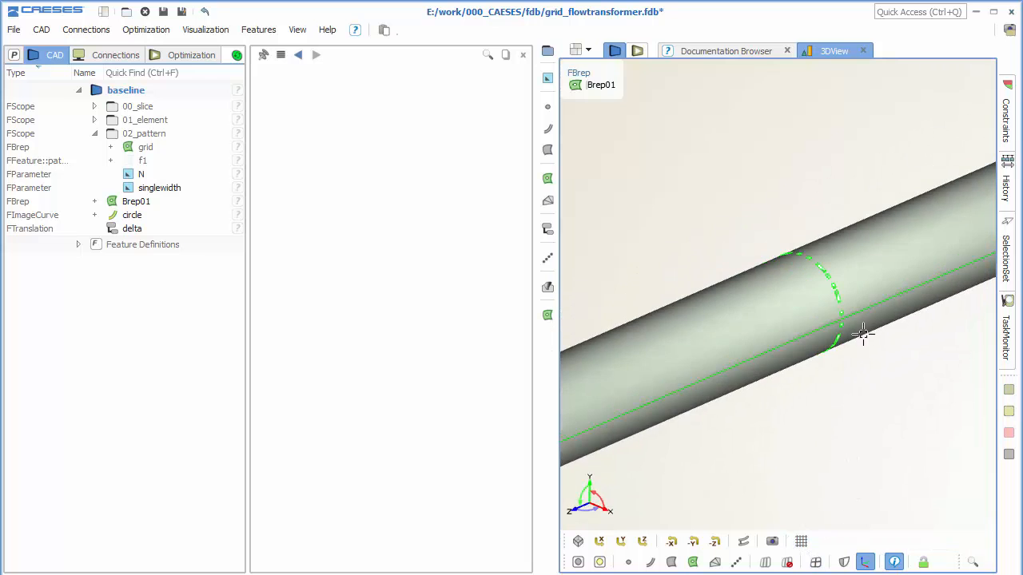
Collapse the 02_pattern scope and rename the pipe Brep as solid.
{"action": "left_click", "coordinate": [95, 133]}
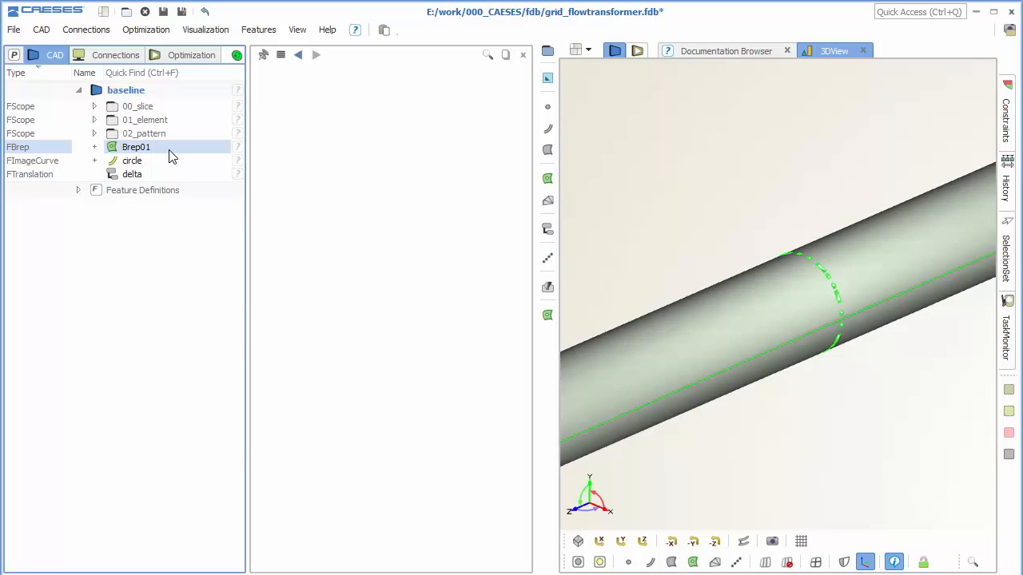
{"action": "double_click", "coordinate": [169, 155]}
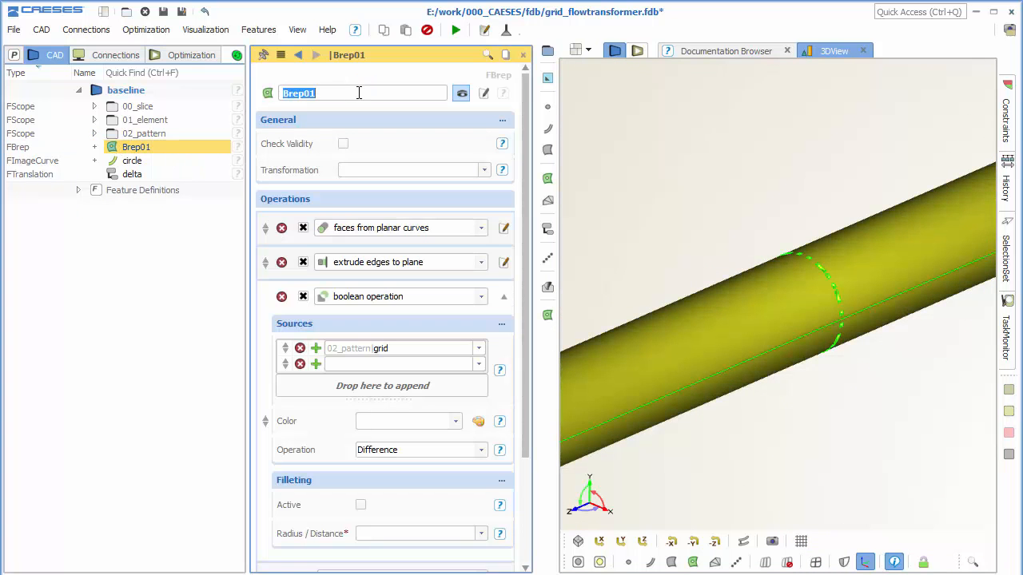
{"action": "type", "text": "solid"}
{"action": "key", "text": "Return"}
Group solid, circle and delta in a new scope named 03_pipeCFD and collapse it in the object tree.
{"action": "left_click", "coordinate": [172, 174], "text": "shift"}
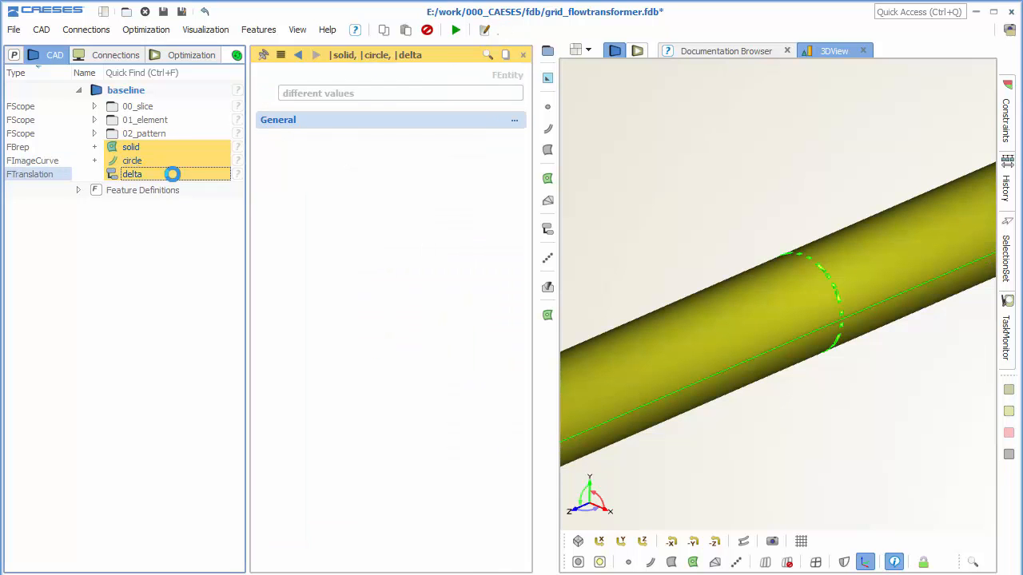
{"action": "left_click", "coordinate": [548, 51]}
{"action": "left_click", "coordinate": [209, 149]}
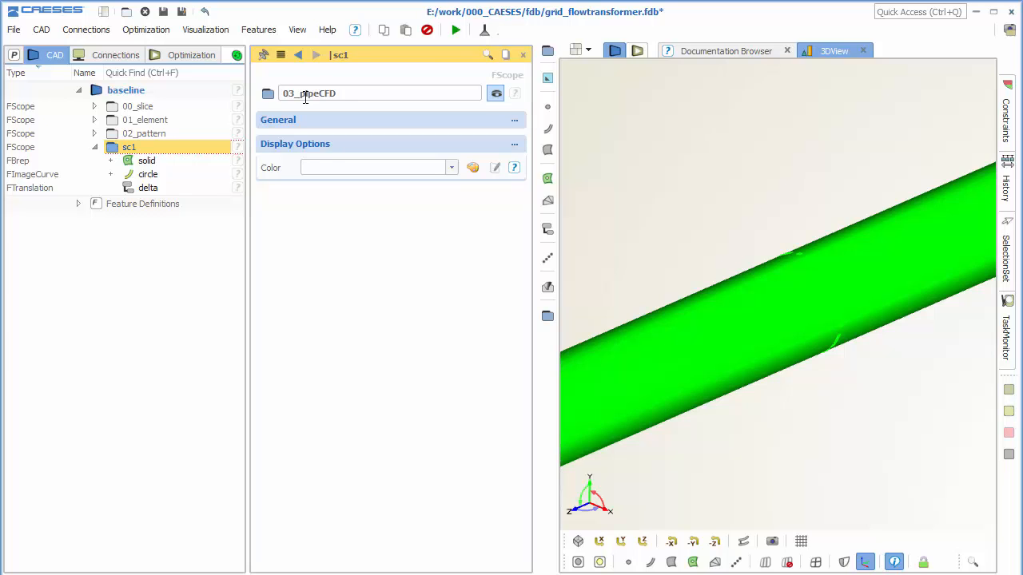
{"action": "key", "text": "Return"}
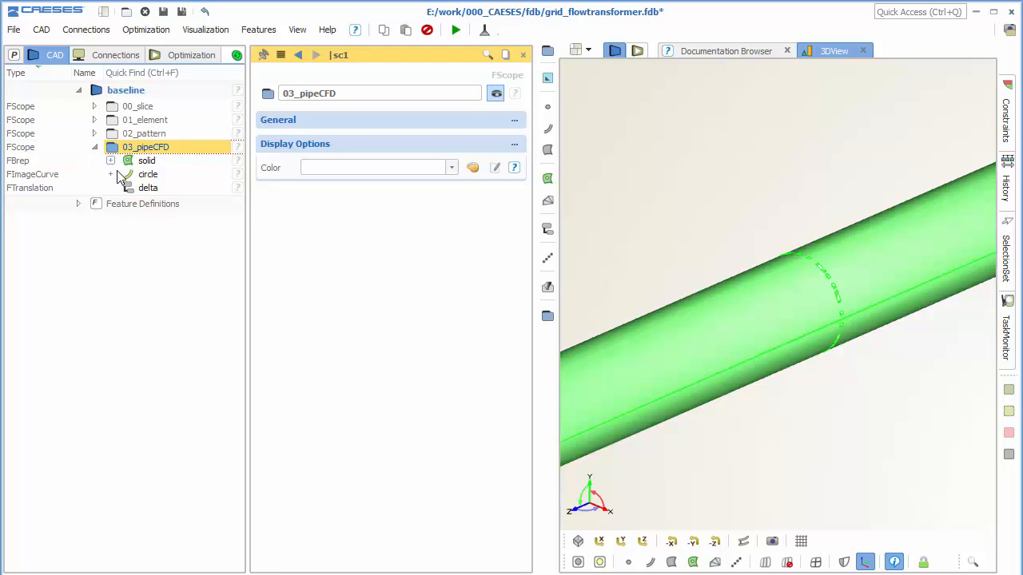
{"action": "scroll", "coordinate": [807, 348], "scroll_direction": "down", "scroll_amount": 5}
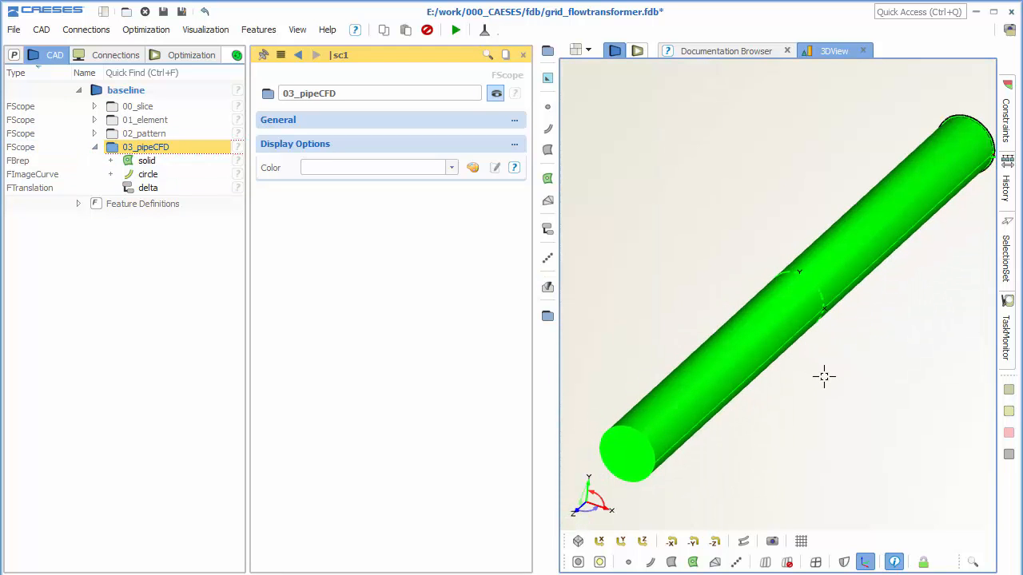
{"action": "left_click", "coordinate": [824, 377]}
{"action": "left_click", "coordinate": [94, 147]}
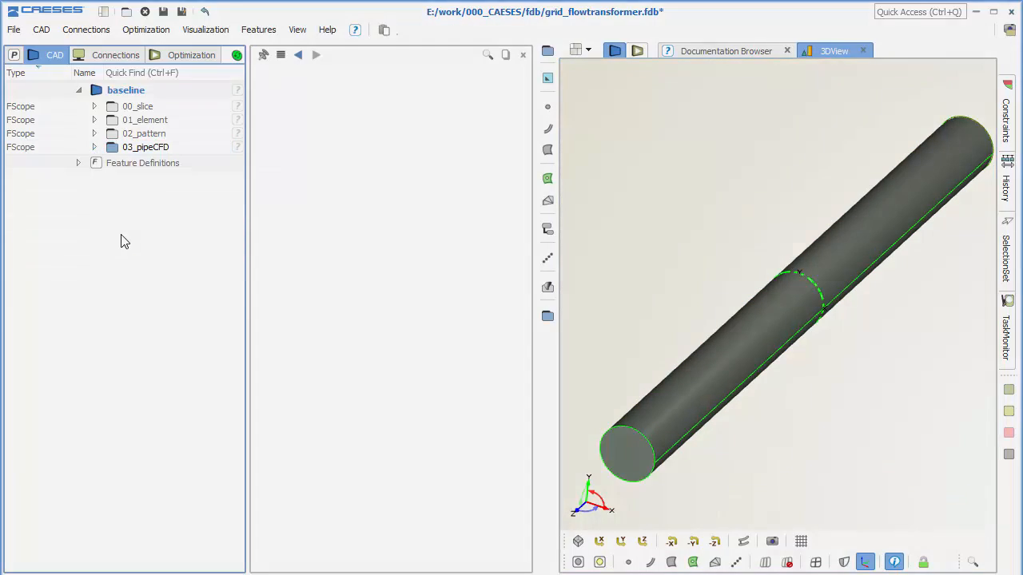